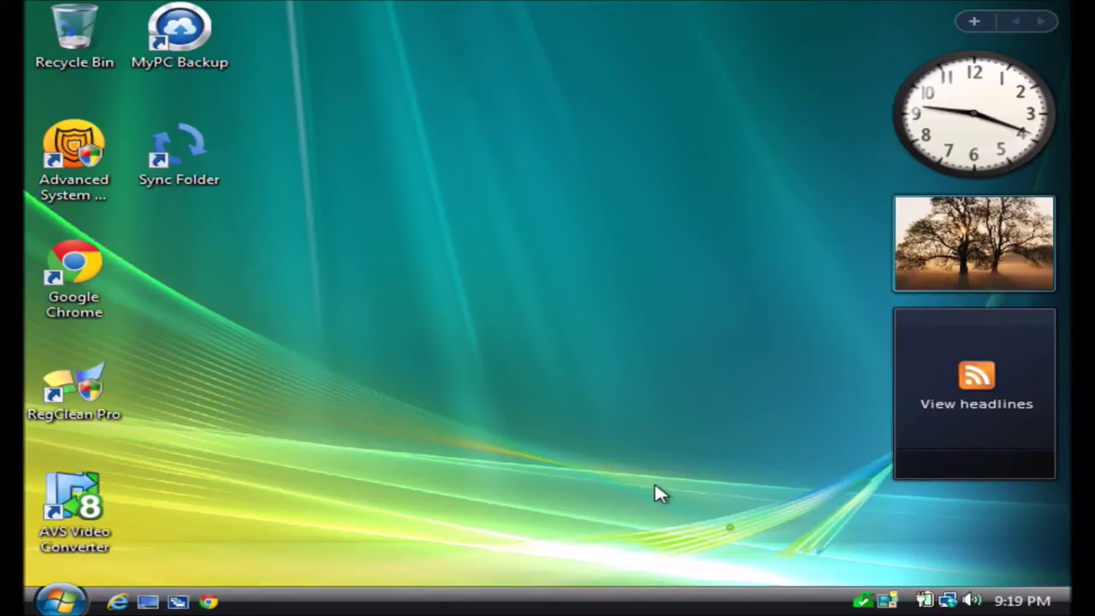
Open Microsoft Security Essentials, set the scan option to Full, and close the window
double_click(863, 602)
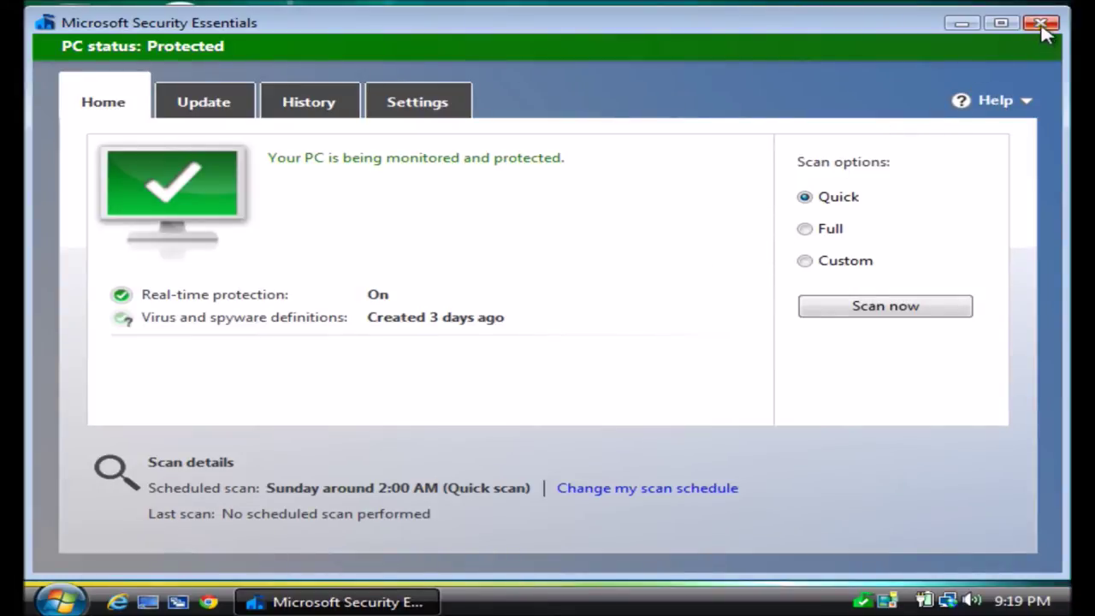
left_click(819, 229)
left_click(838, 301)
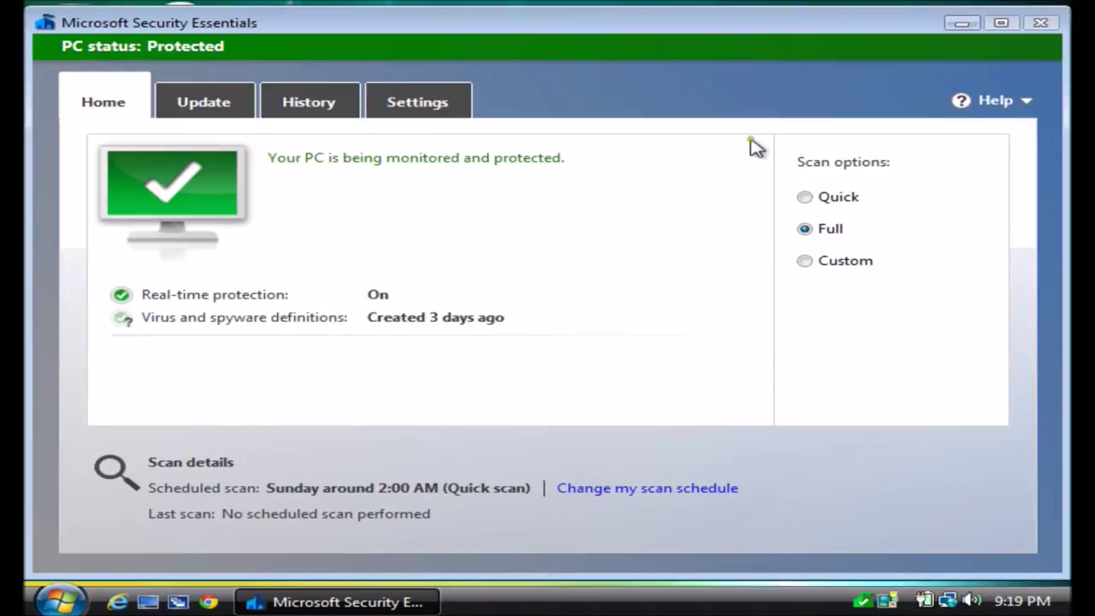
left_click(1039, 24)
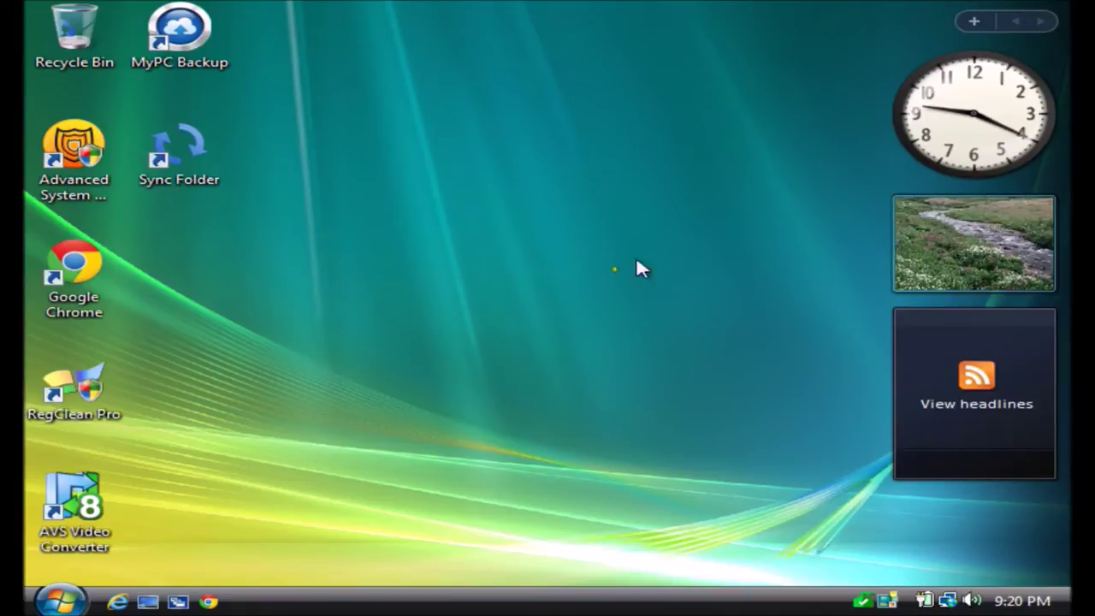
left_click(60, 601)
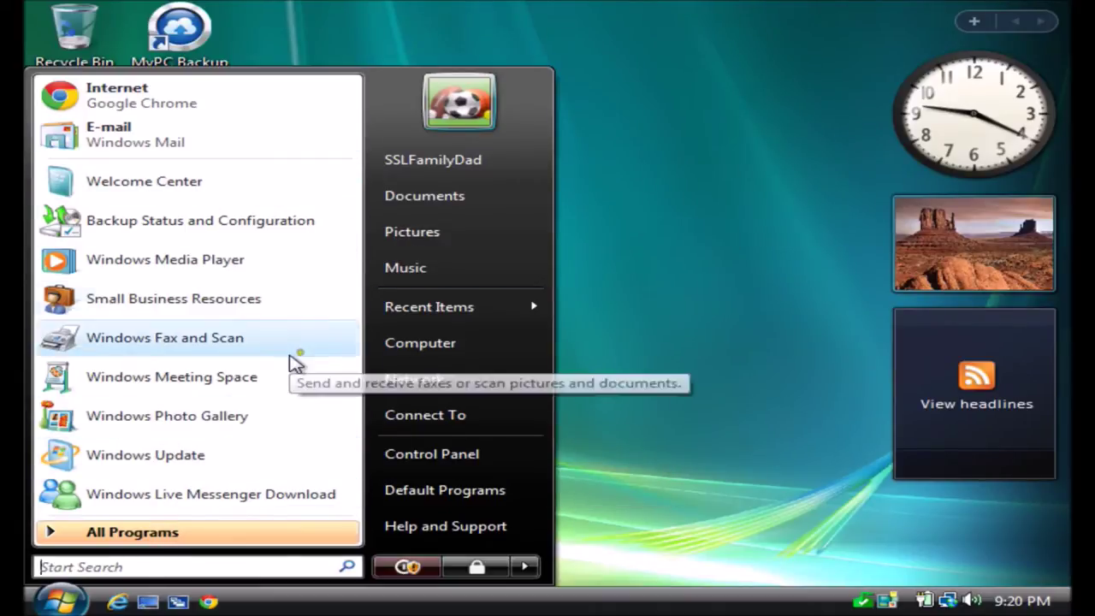
left_click(626, 492)
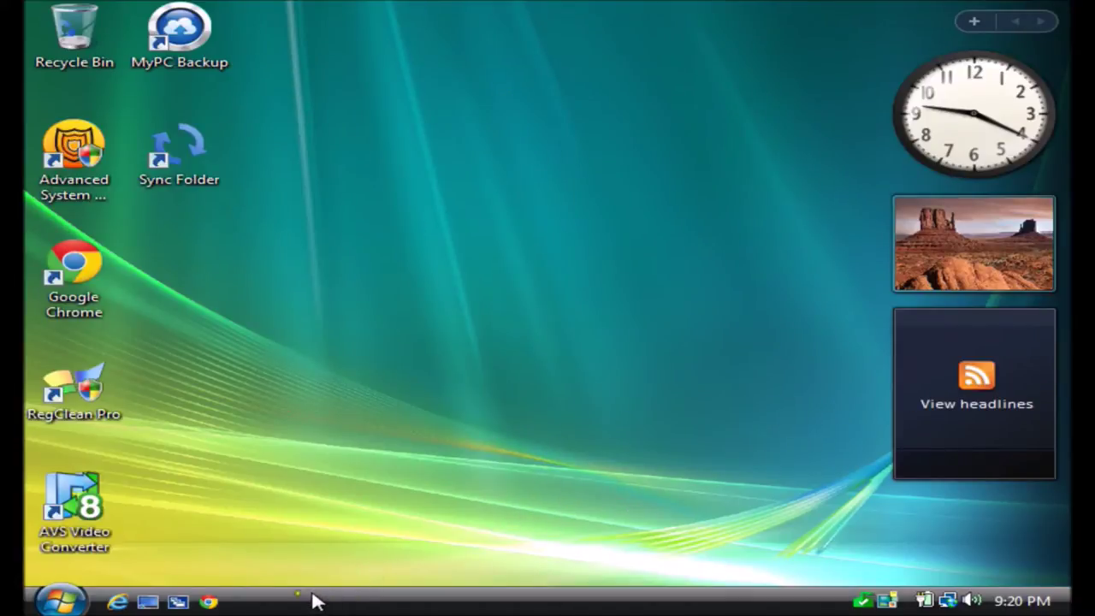
left_click(77, 603)
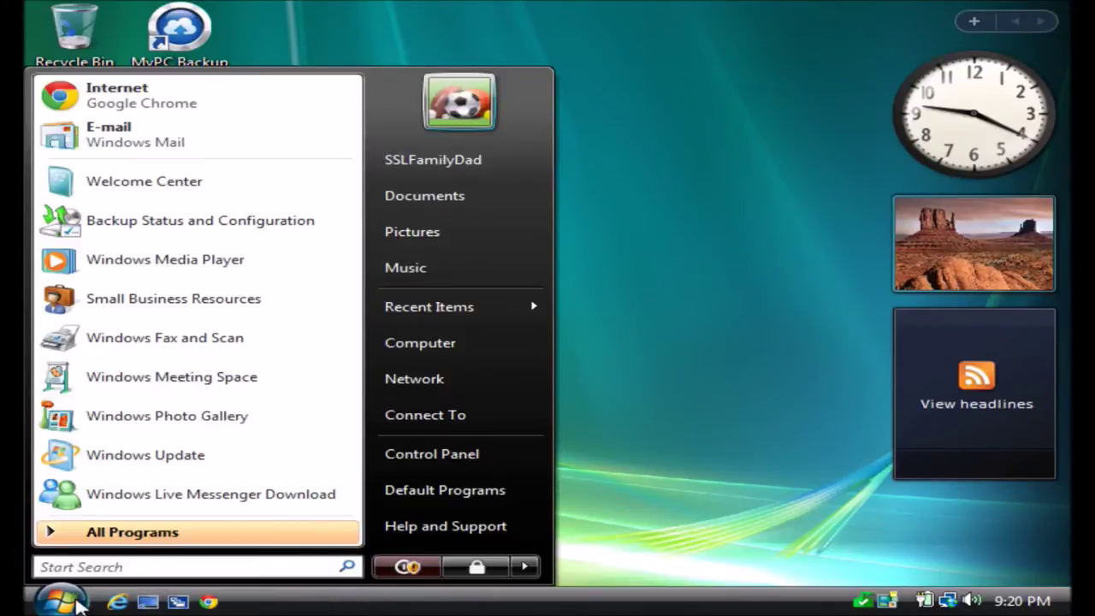
left_click(77, 603)
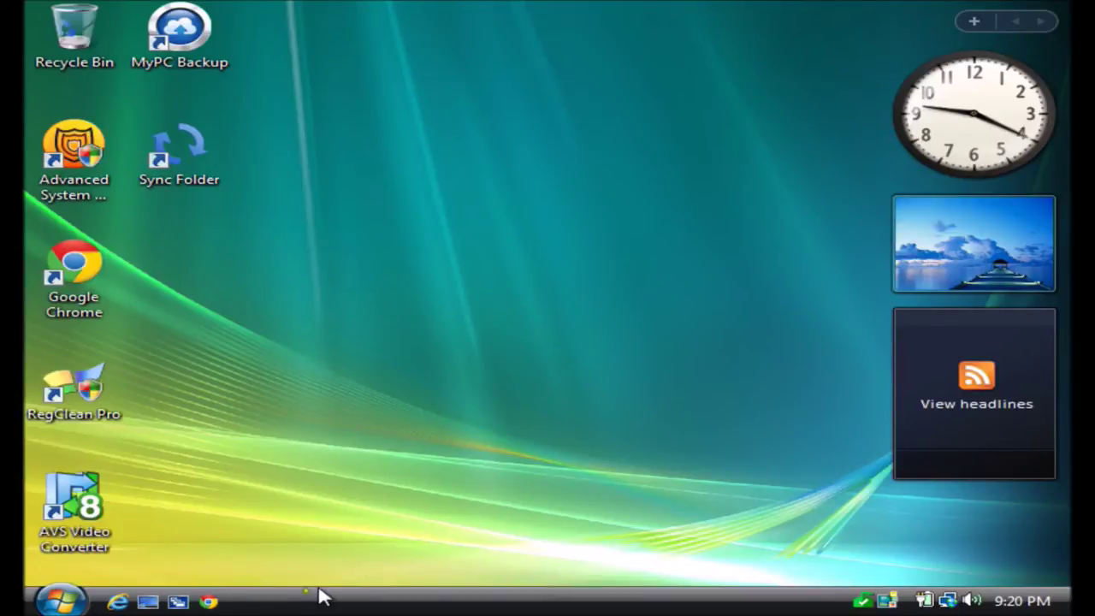
Review the Start menu style and privacy options in the Taskbar and Start Menu properties, keeping the current settings
right_click(405, 608)
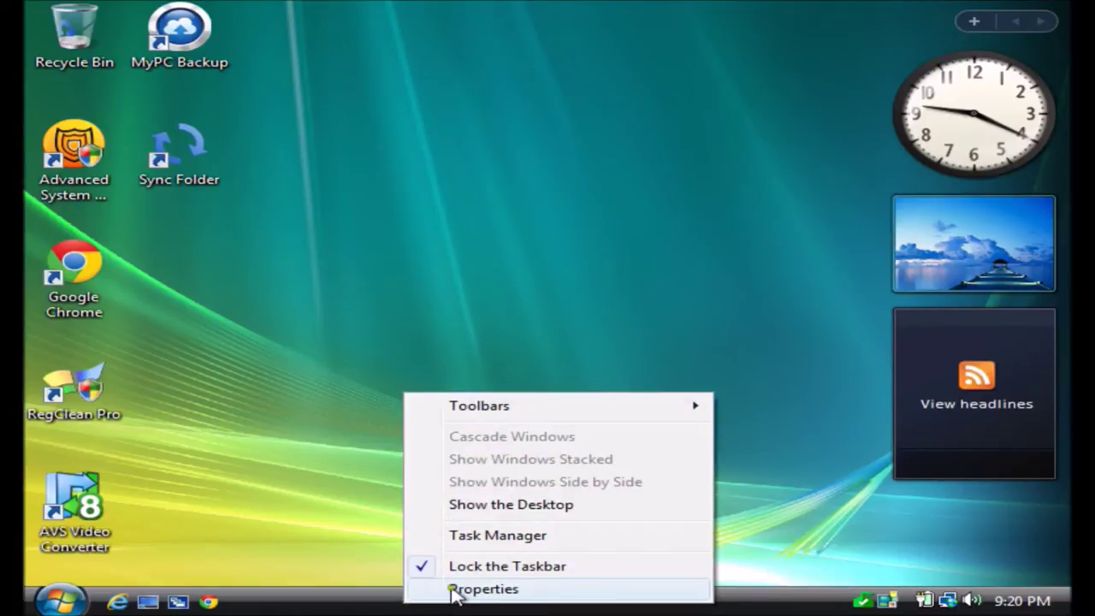
left_click(463, 592)
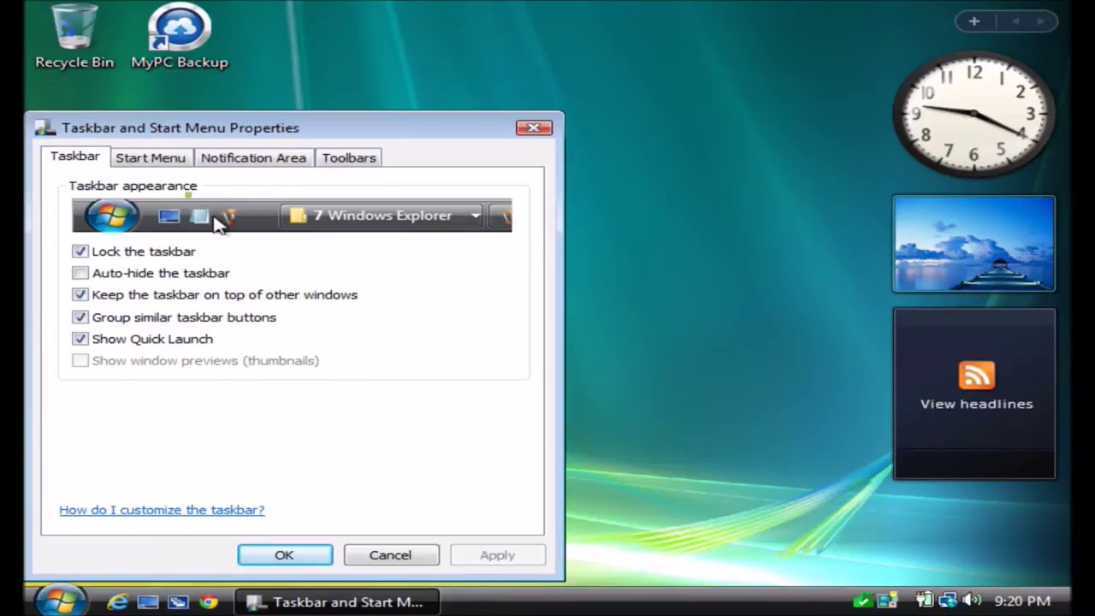
left_click(137, 162)
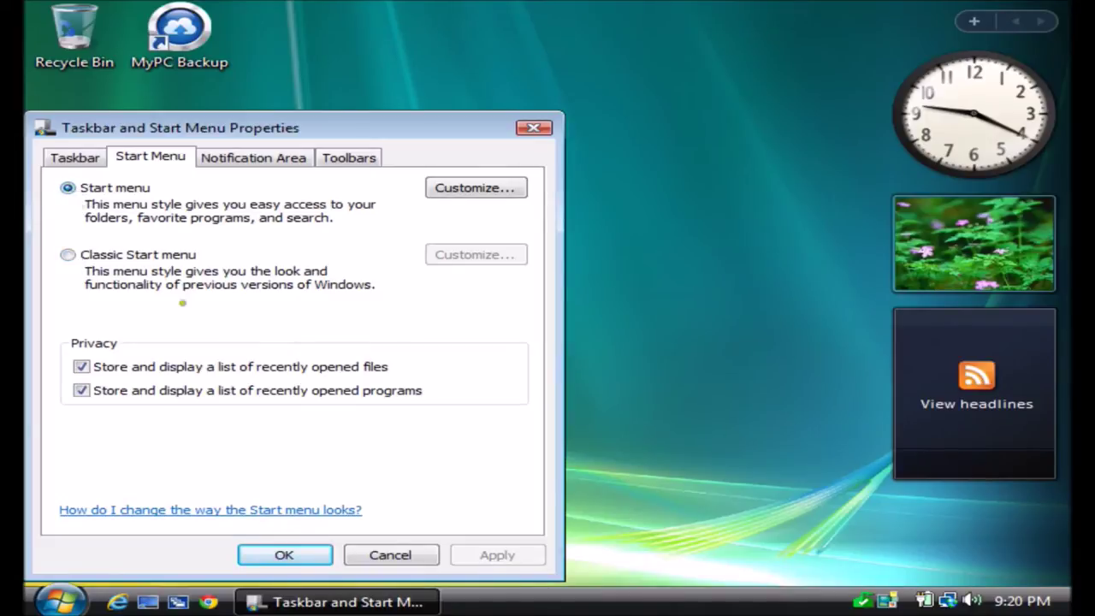
left_click(265, 558)
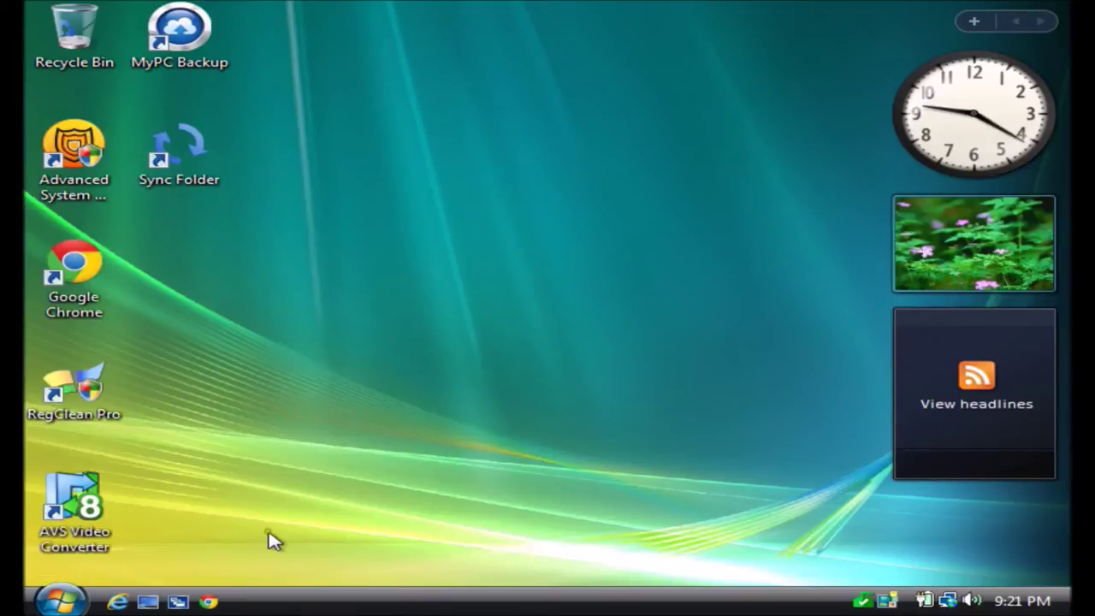
Check the computer's Windows edition, memory and system type in its system information, and close the window
left_click(66, 606)
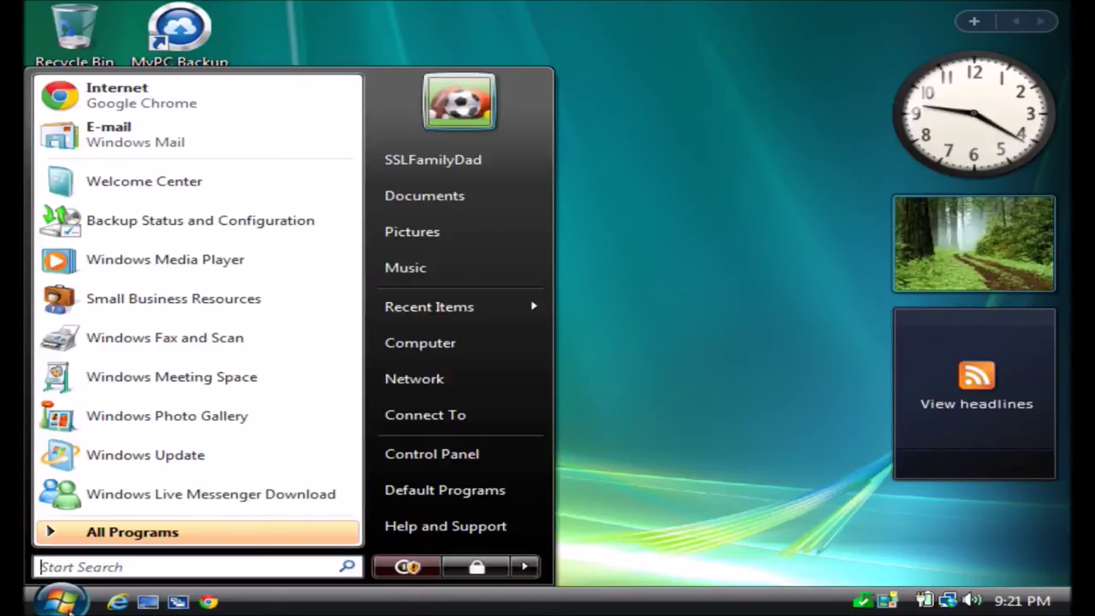
right_click(396, 344)
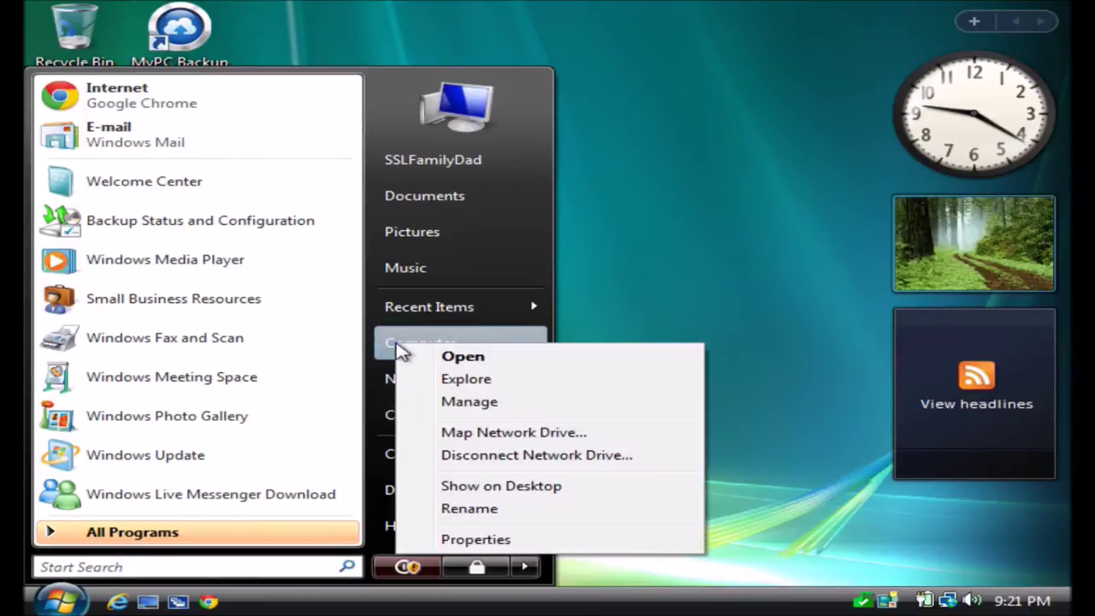
key("Escape")
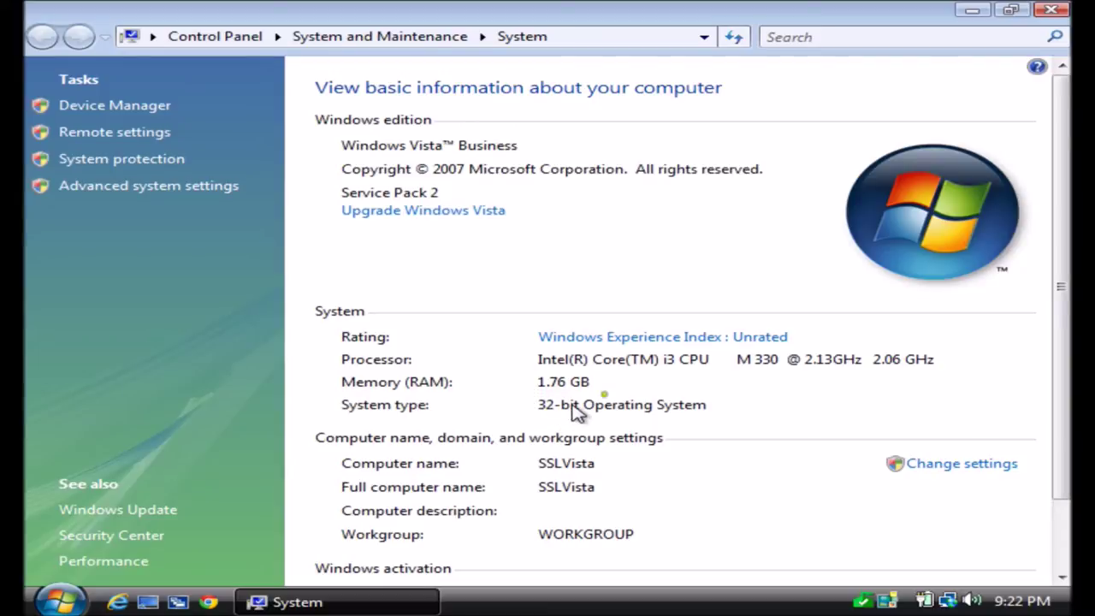
left_click(1050, 10)
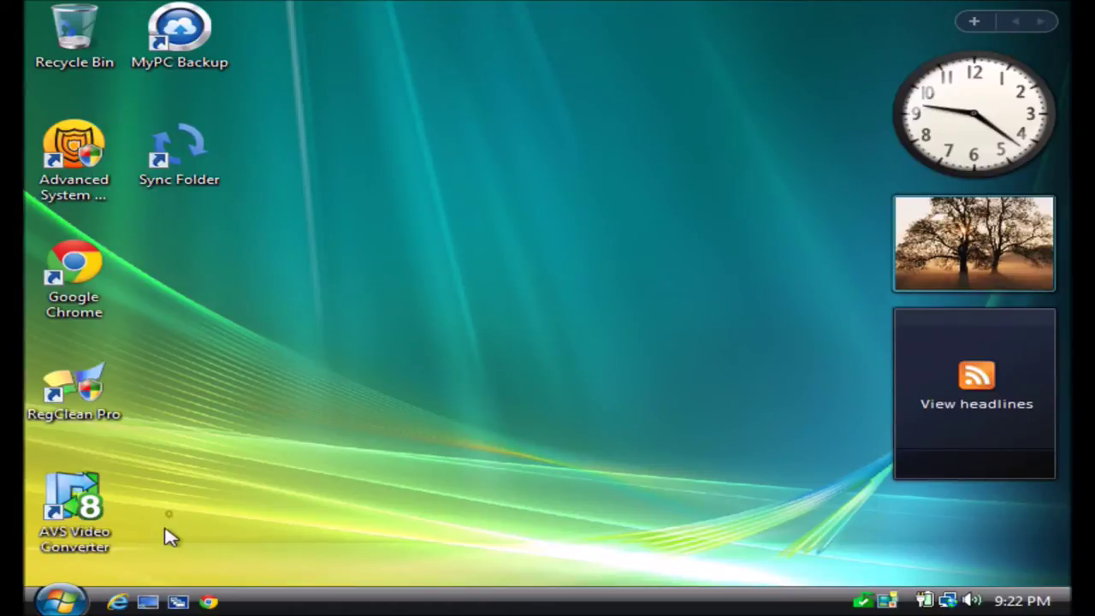
Open the properties of Local Disk (C:) from Computer and show its error-checking and defragmentation tools
left_click(73, 602)
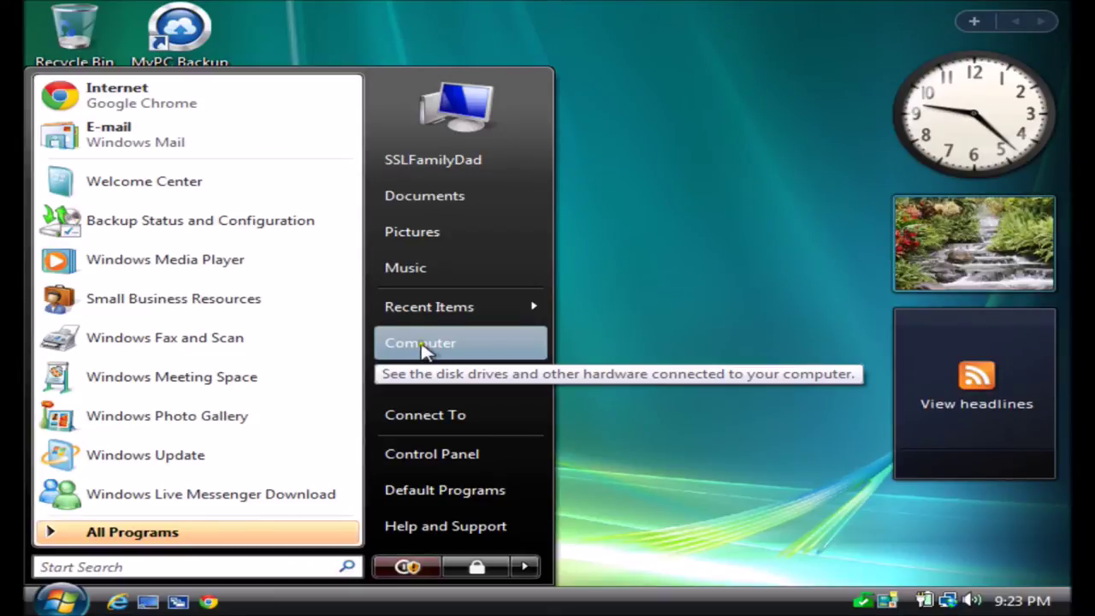
left_click(421, 345)
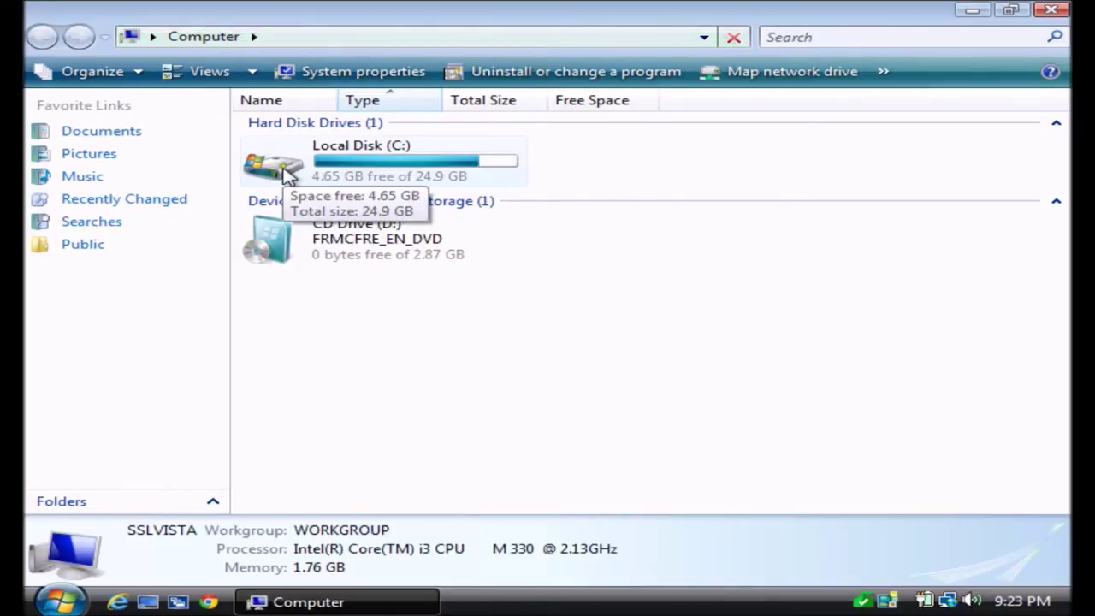
left_click(272, 168)
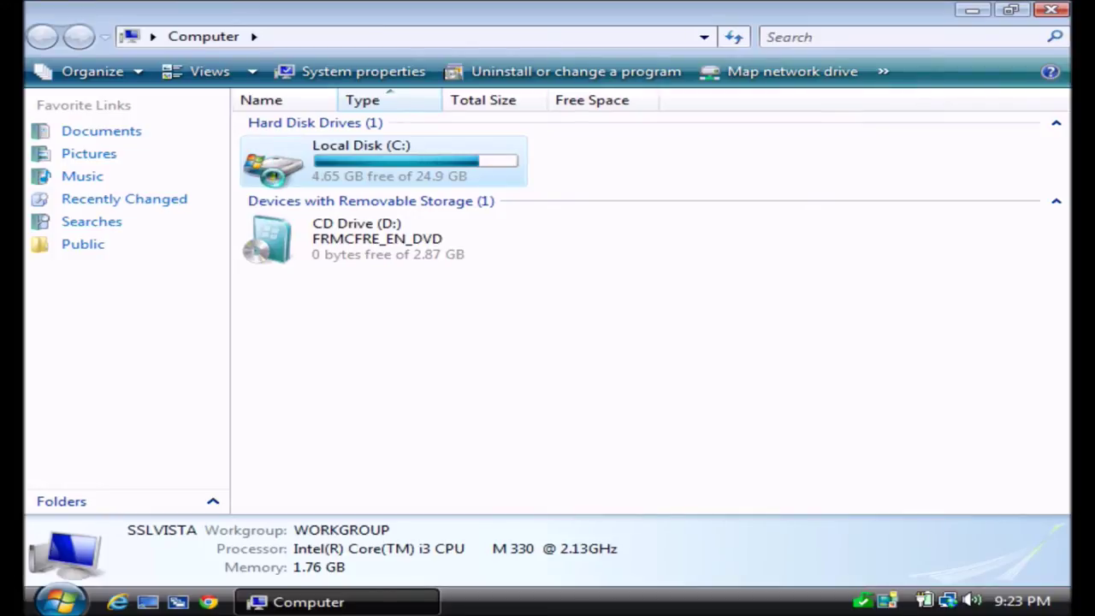
right_click(279, 187)
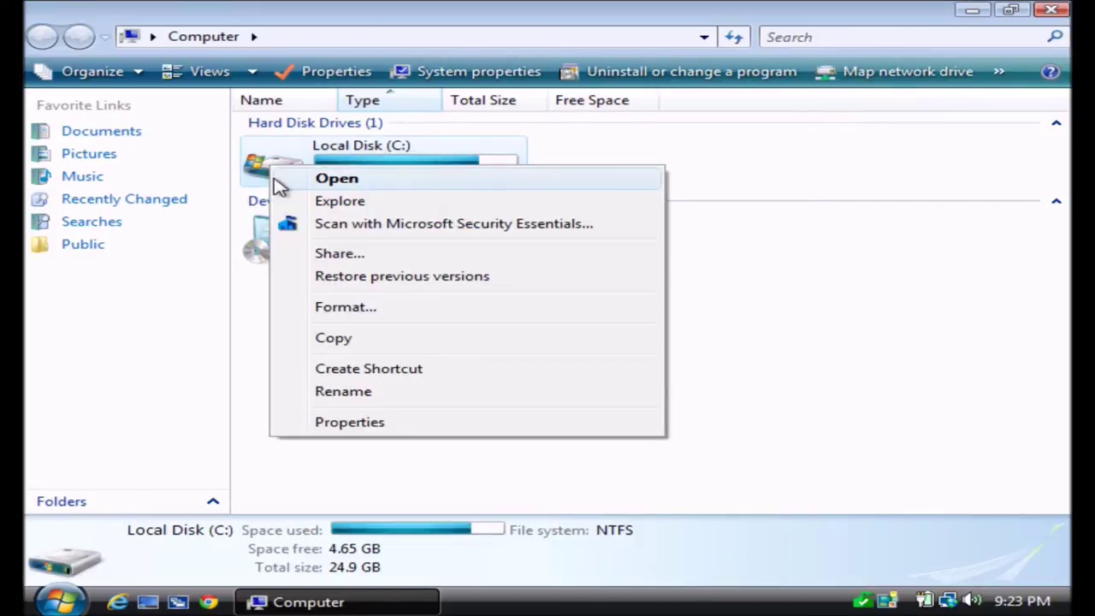
left_click(333, 427)
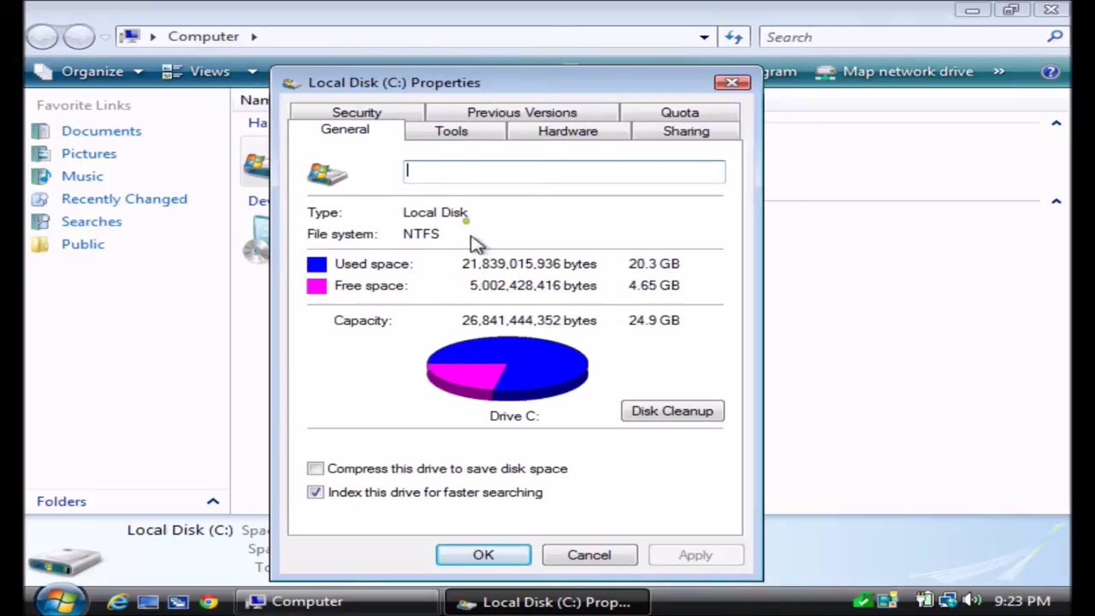
left_click(456, 137)
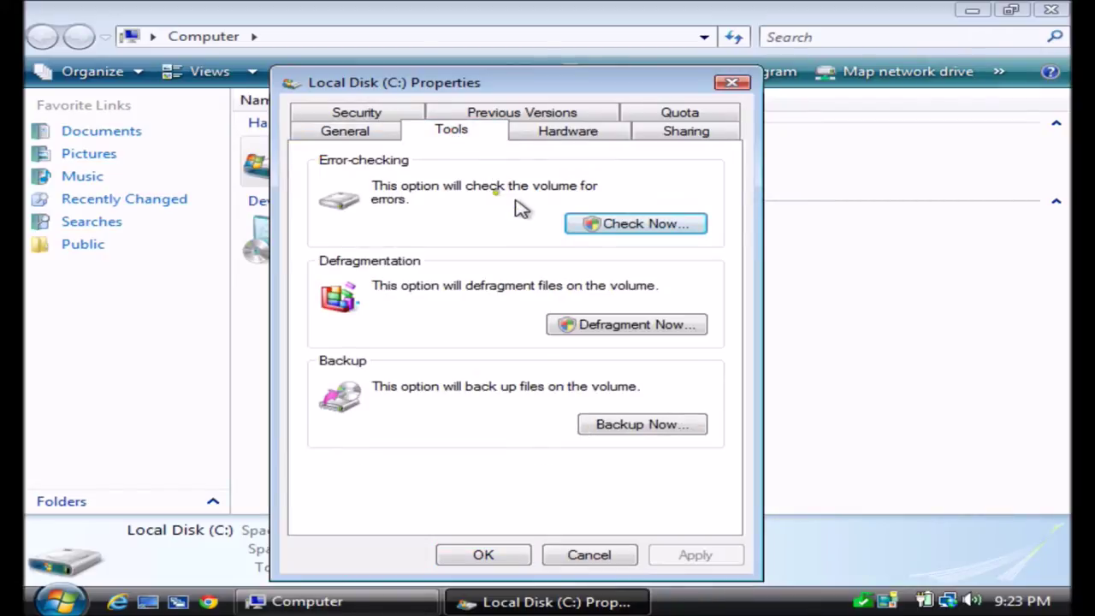
Set up a disk check of drive C: that also attempts recovery of bad sectors, and cancel it without starting
left_click(597, 224)
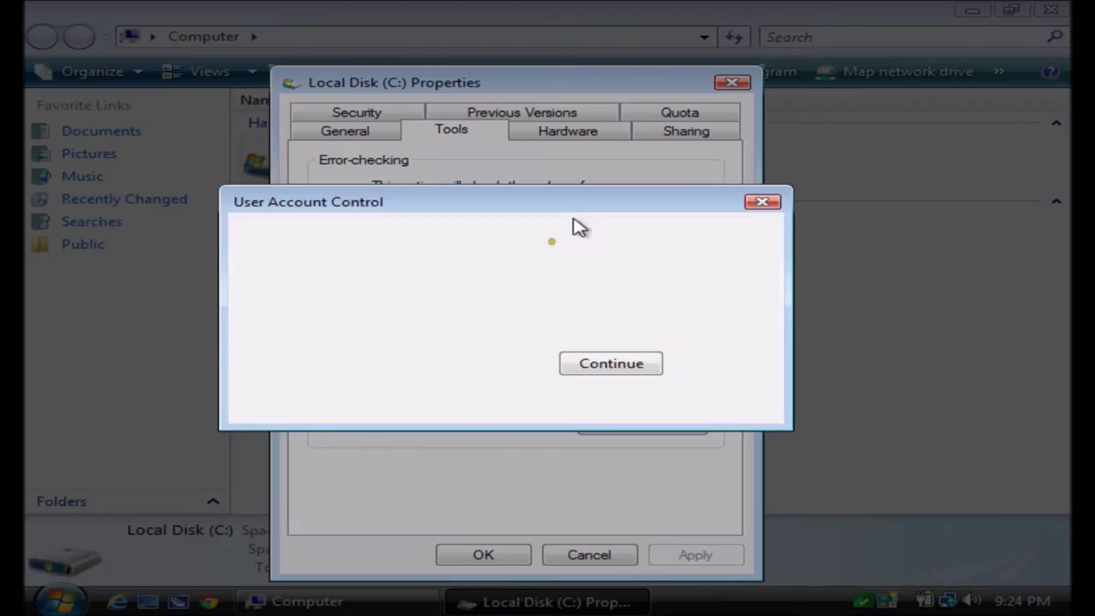
left_click(590, 366)
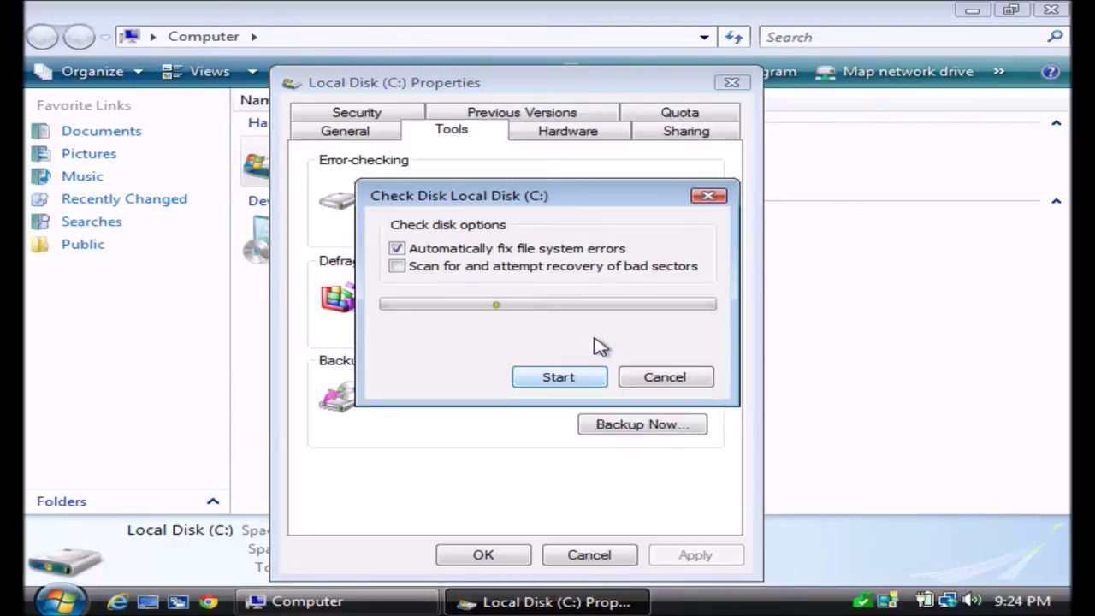
left_click(397, 267)
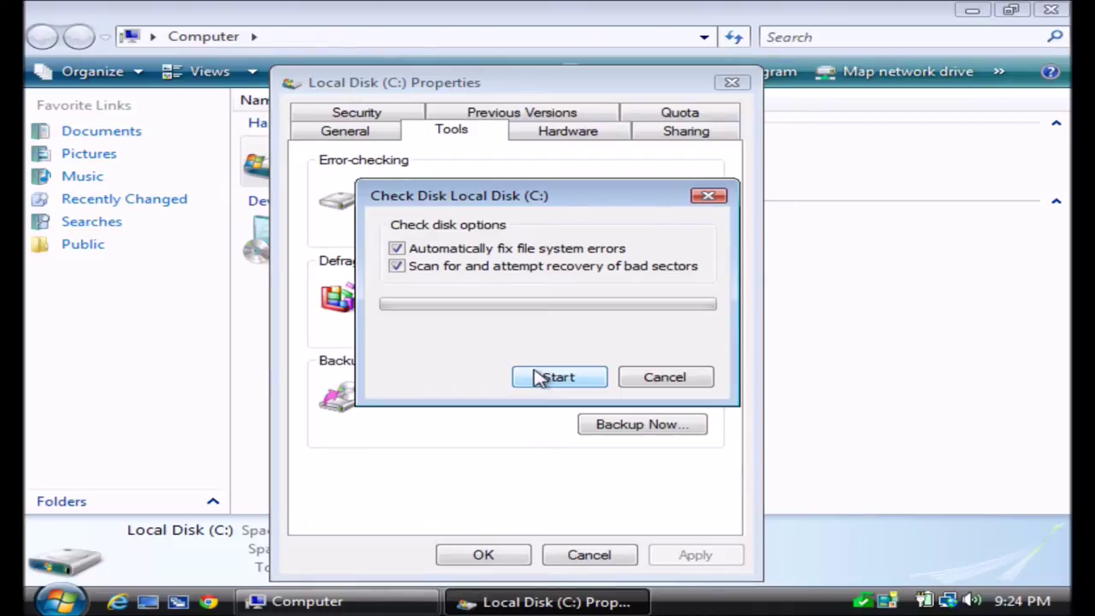
left_click(660, 385)
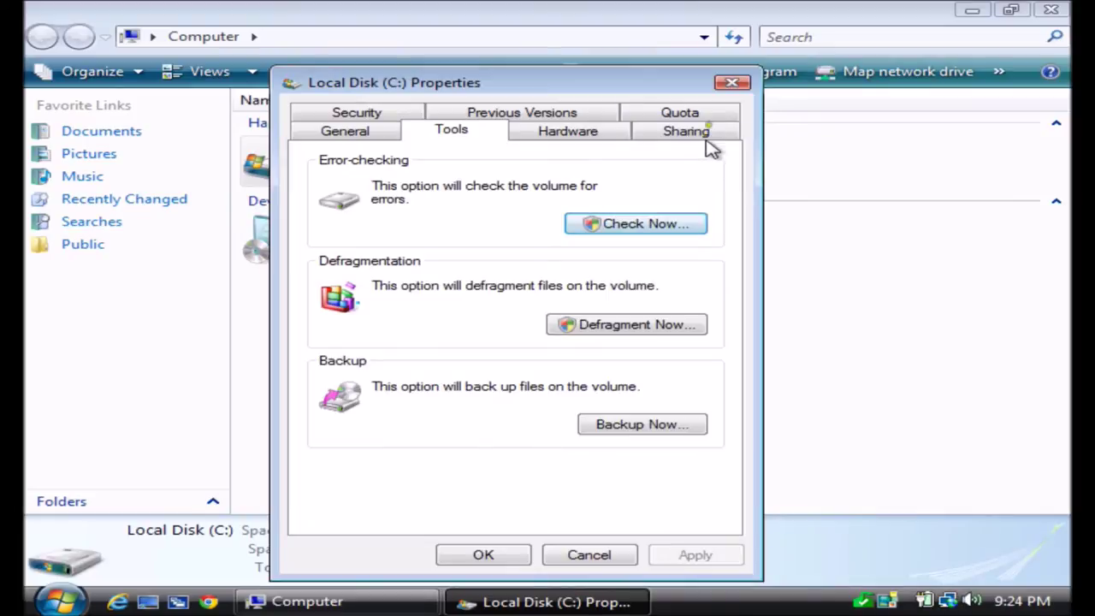
left_click(731, 84)
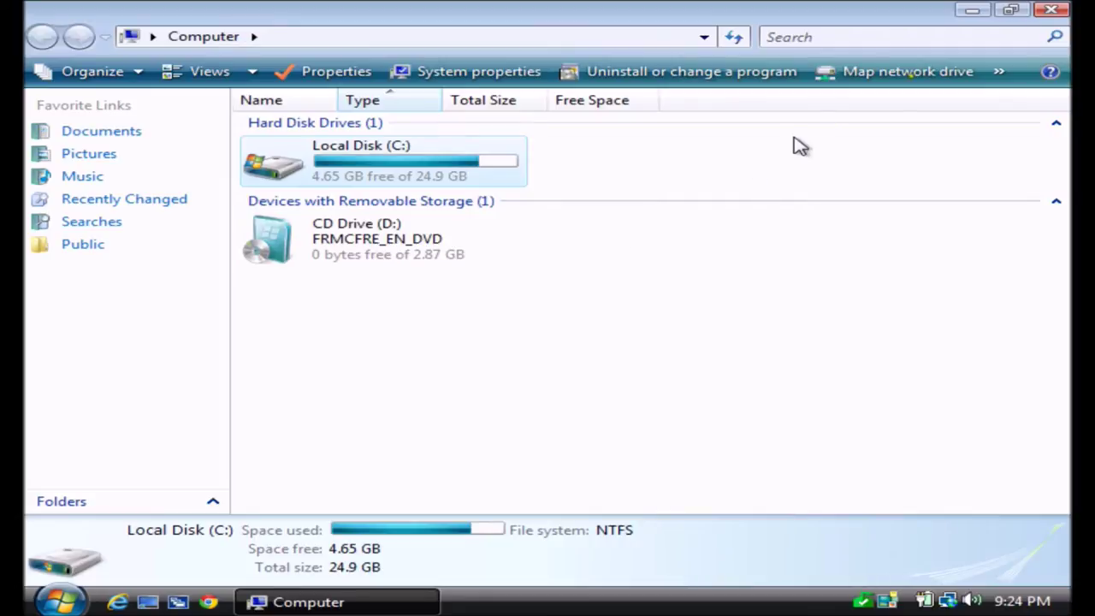
left_click(1051, 12)
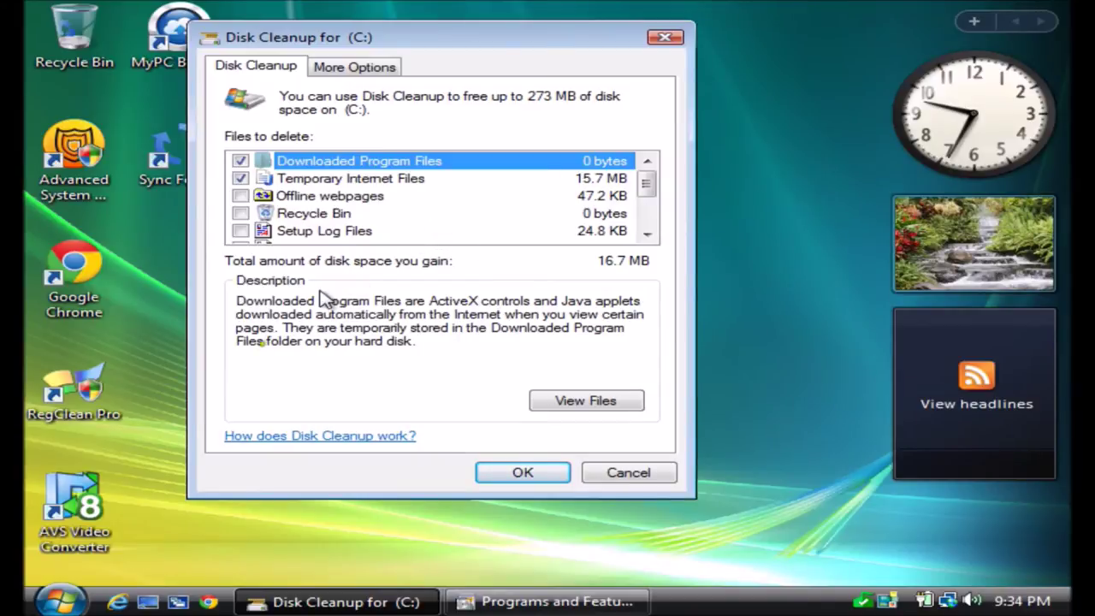
Search the Start menu for "disk" to locate the Disk Cleanup utility
left_click(65, 601)
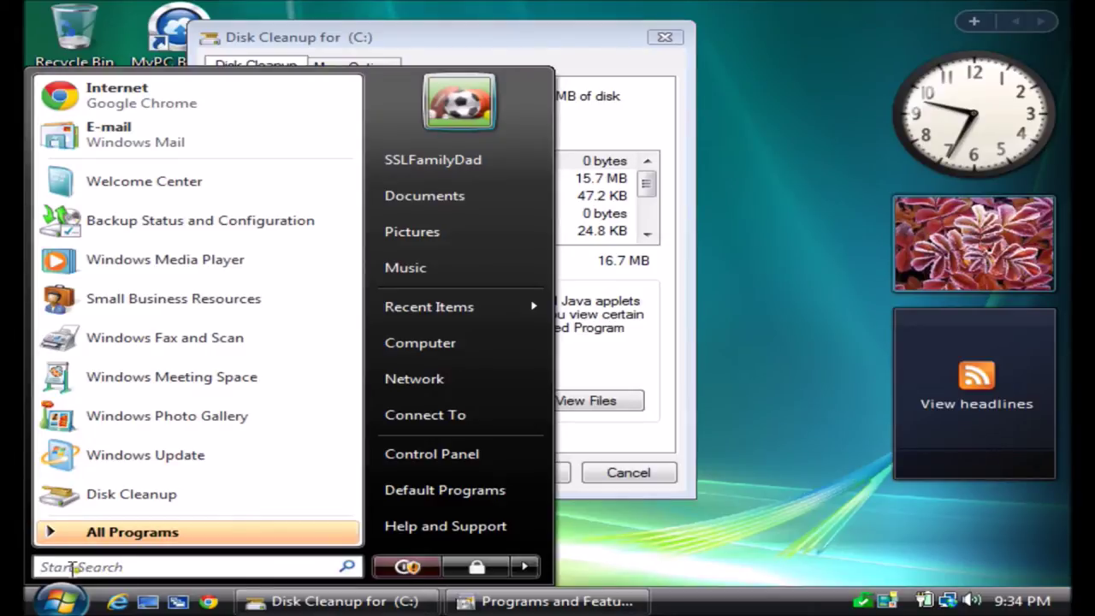
left_click(118, 567)
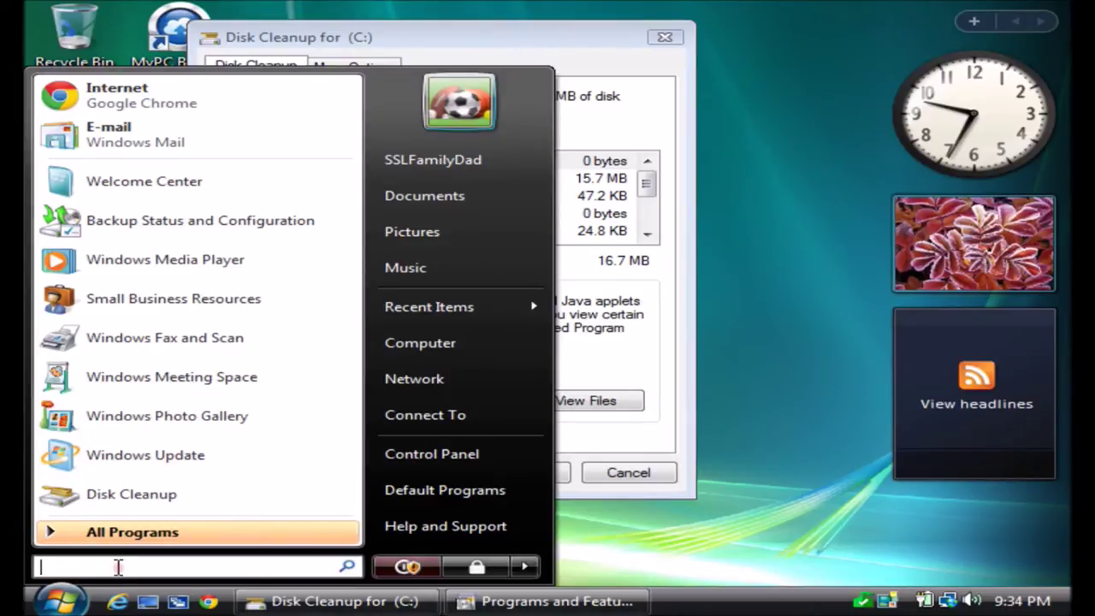
type("disk")
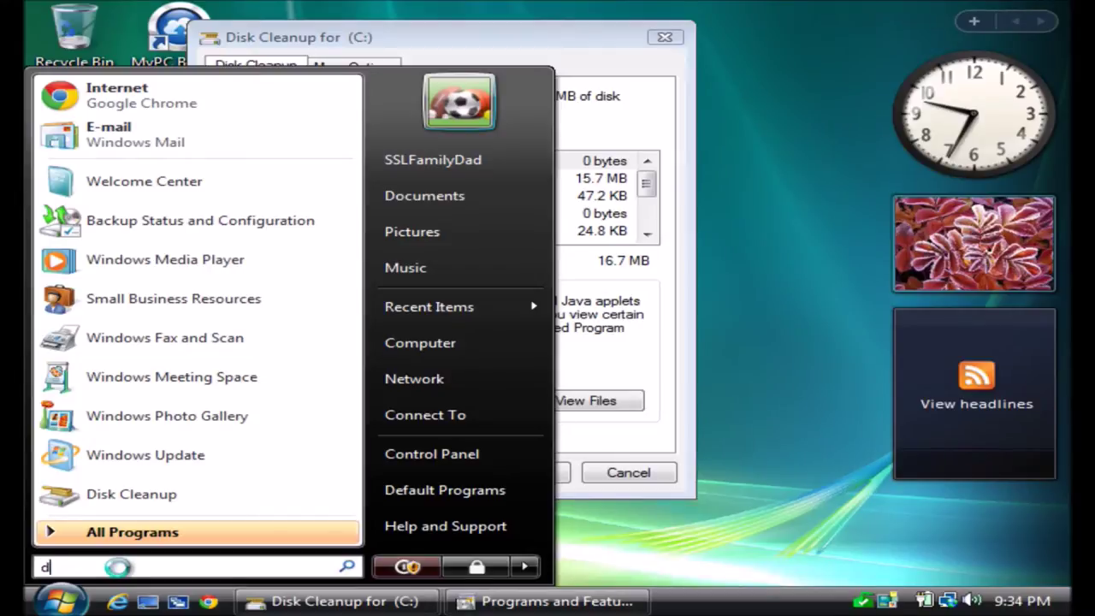
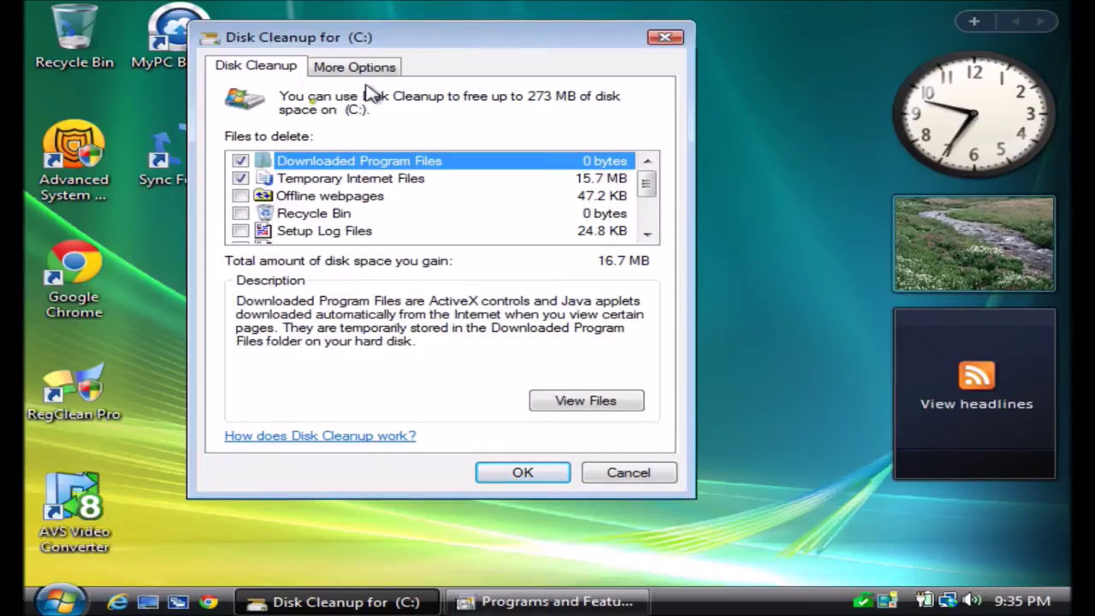
Mark Offline webpages, Recycle Bin and Setup Log Files for deletion in the cleanup of drive C:
left_click(241, 195)
left_click(241, 213)
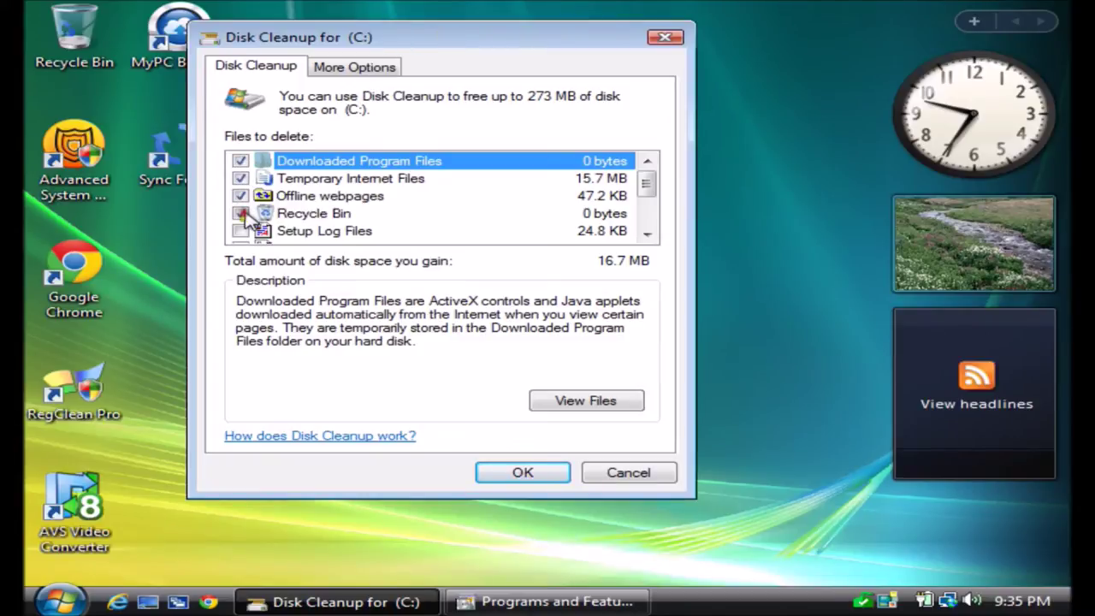
left_click(242, 230)
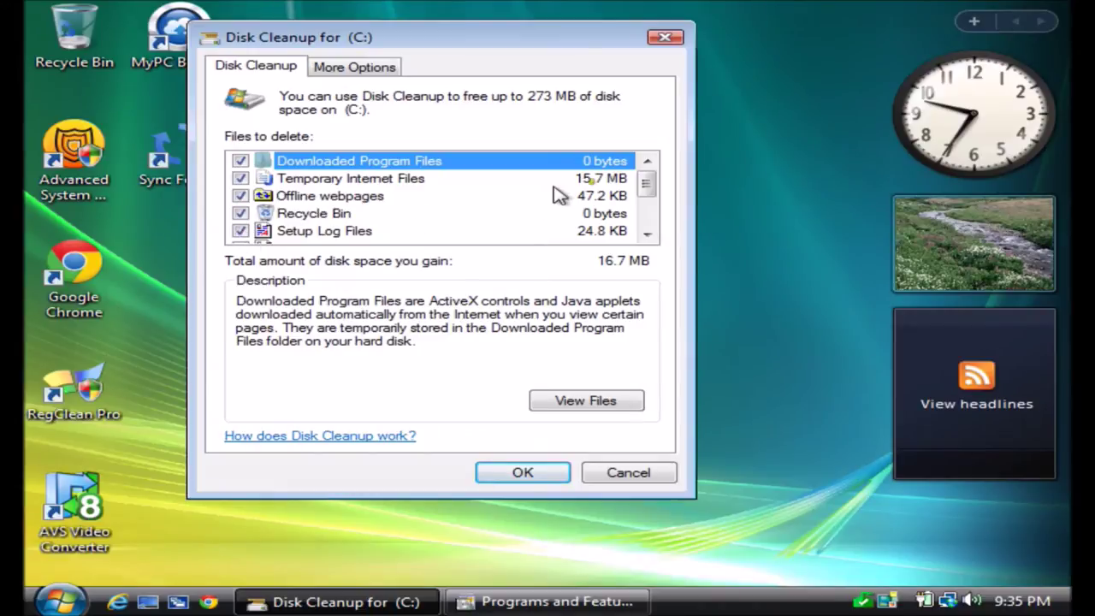
Also mark Temporary files and the per-user archived, system archived and system queued Windows Error Reporting files for deletion
left_click(647, 234)
left_click(646, 233)
left_click(647, 234)
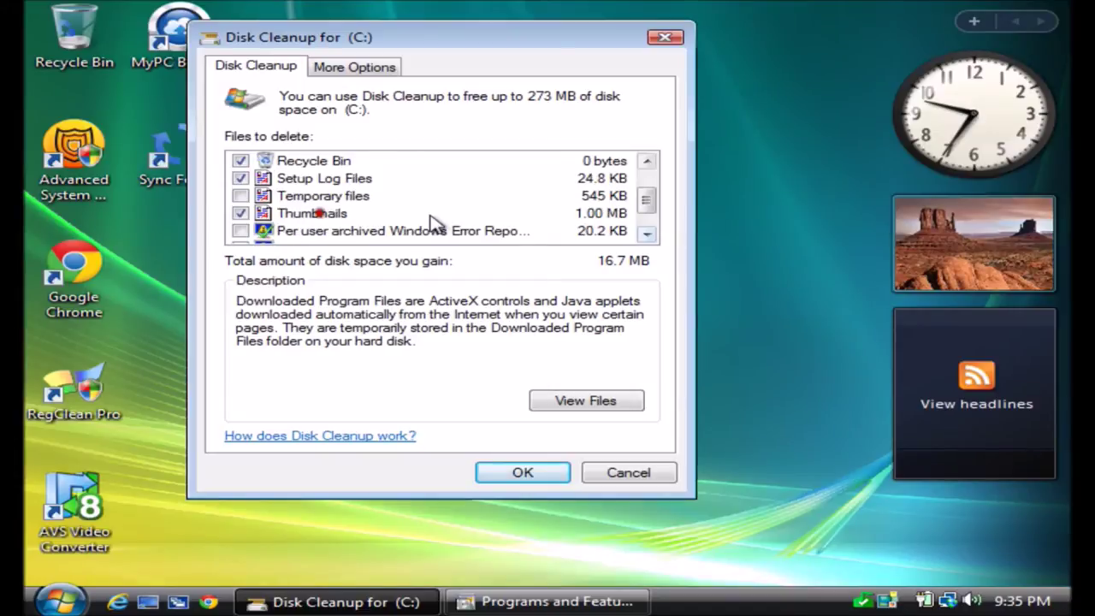
left_click(241, 196)
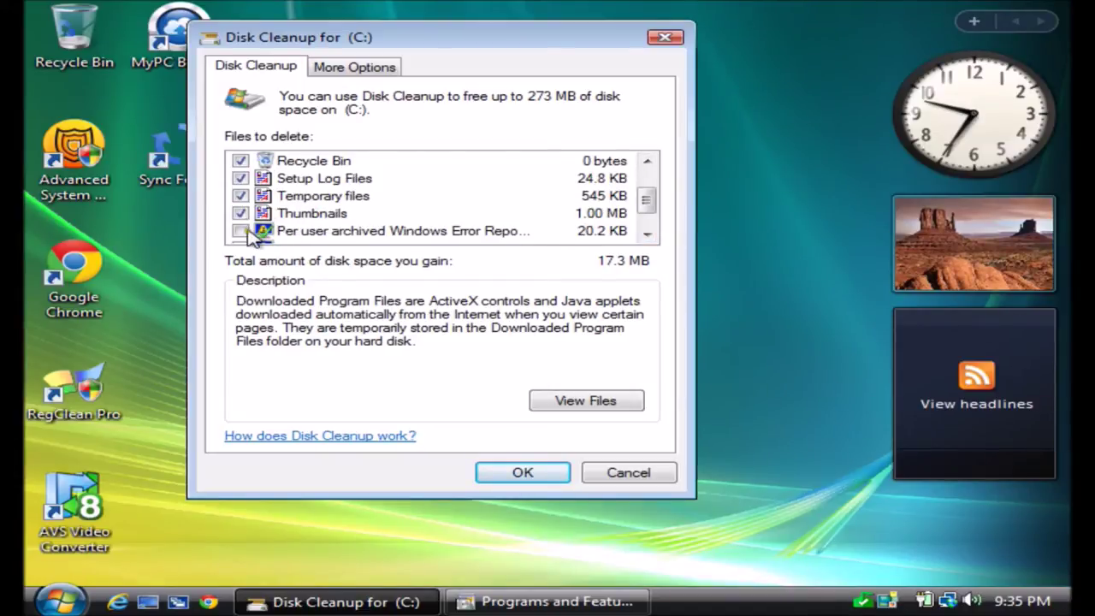
left_click(245, 230)
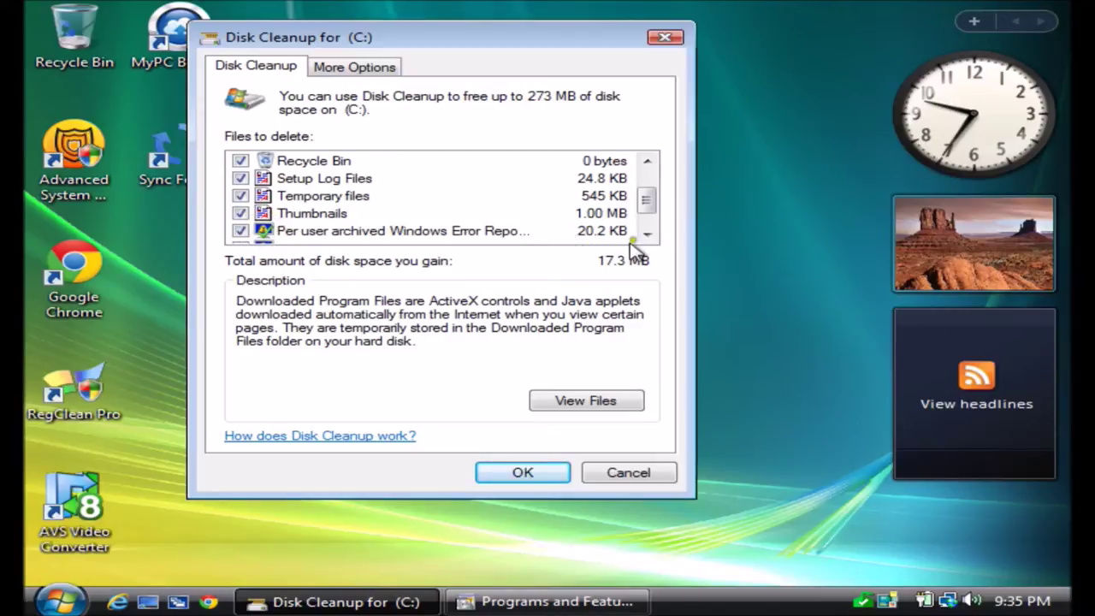
double_click(648, 234)
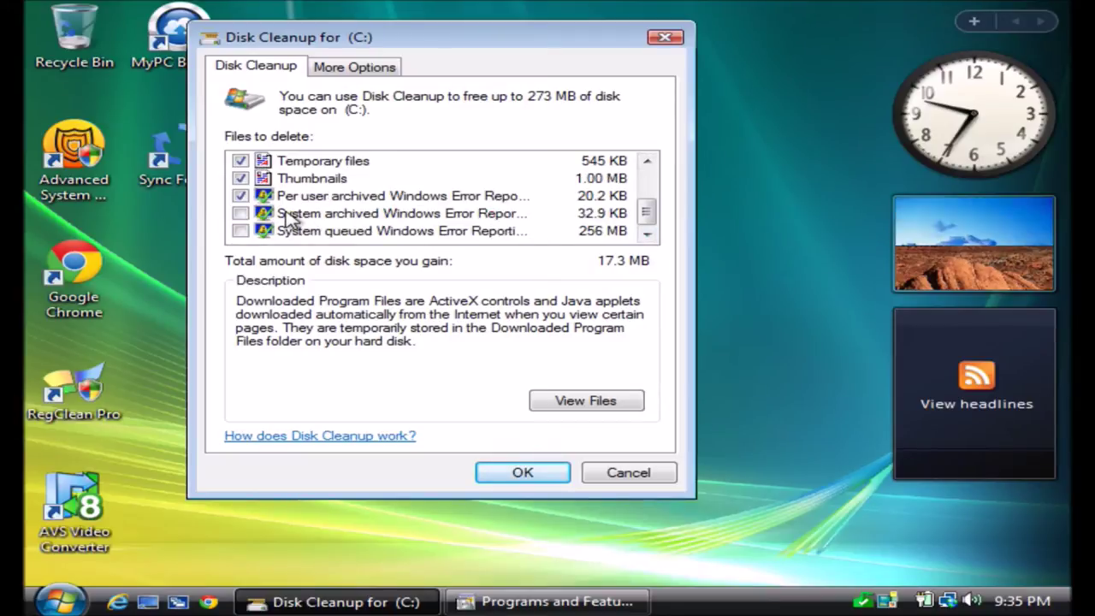
left_click(240, 213)
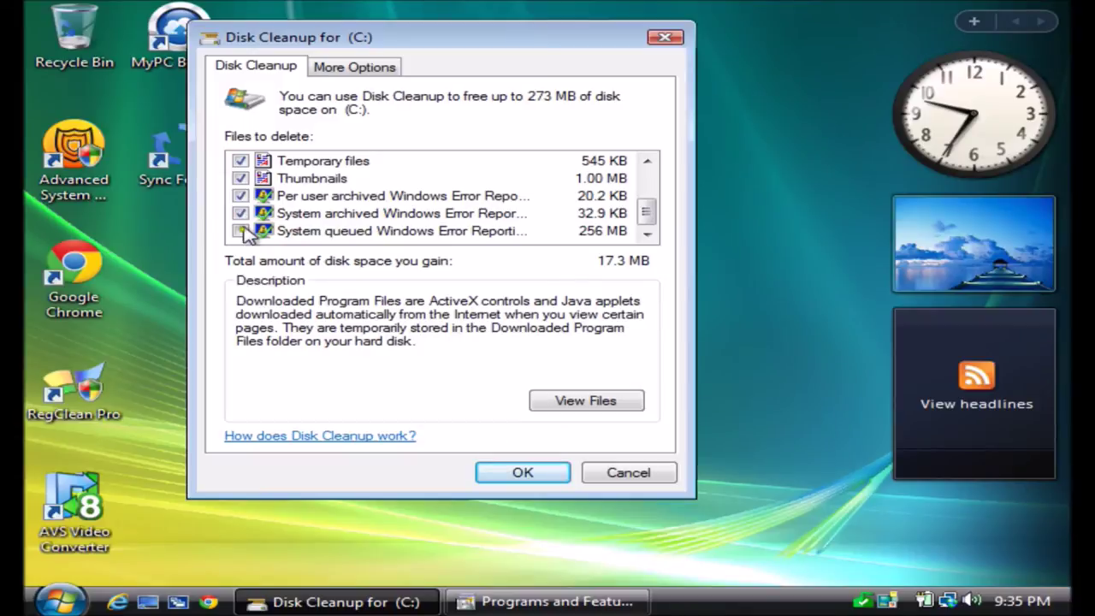
left_click(240, 231)
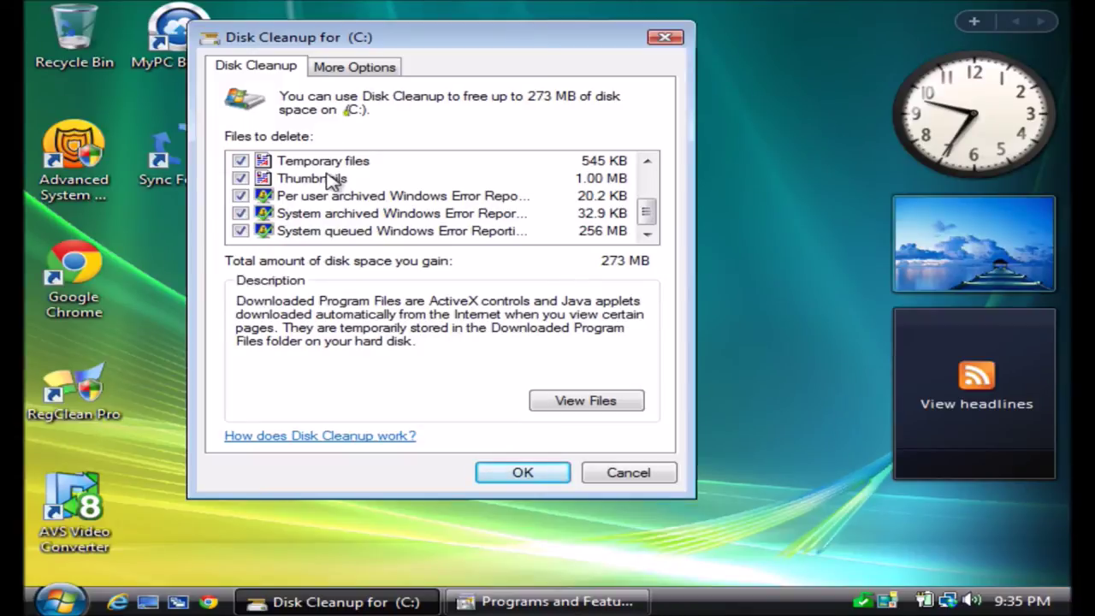
Review the additional cleanup options for programs and restore points, and permanently delete the marked files from drive C:
left_click(344, 73)
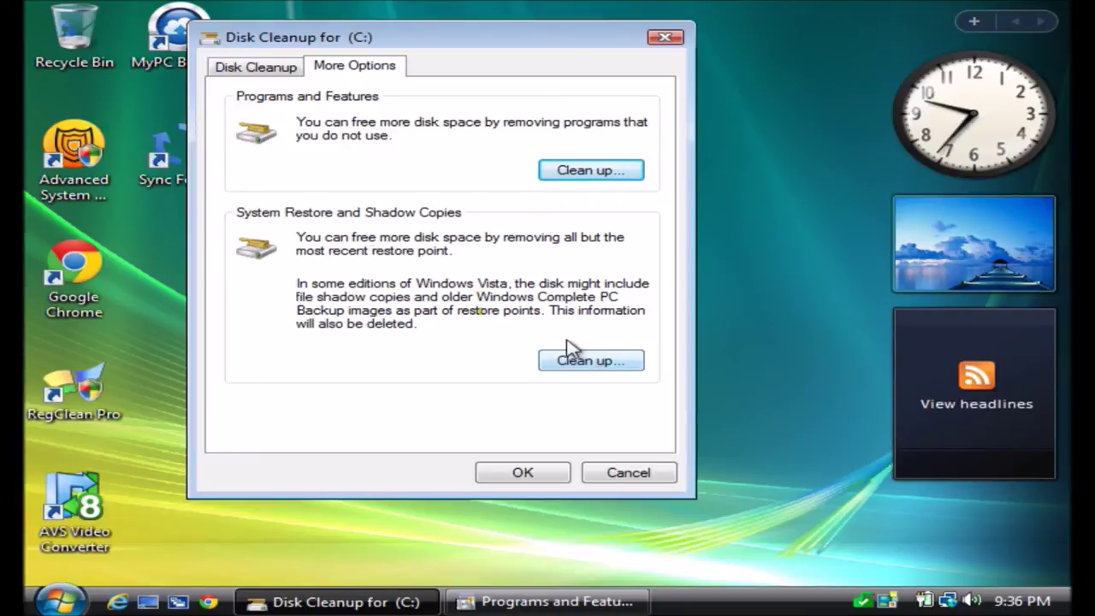
left_click(277, 73)
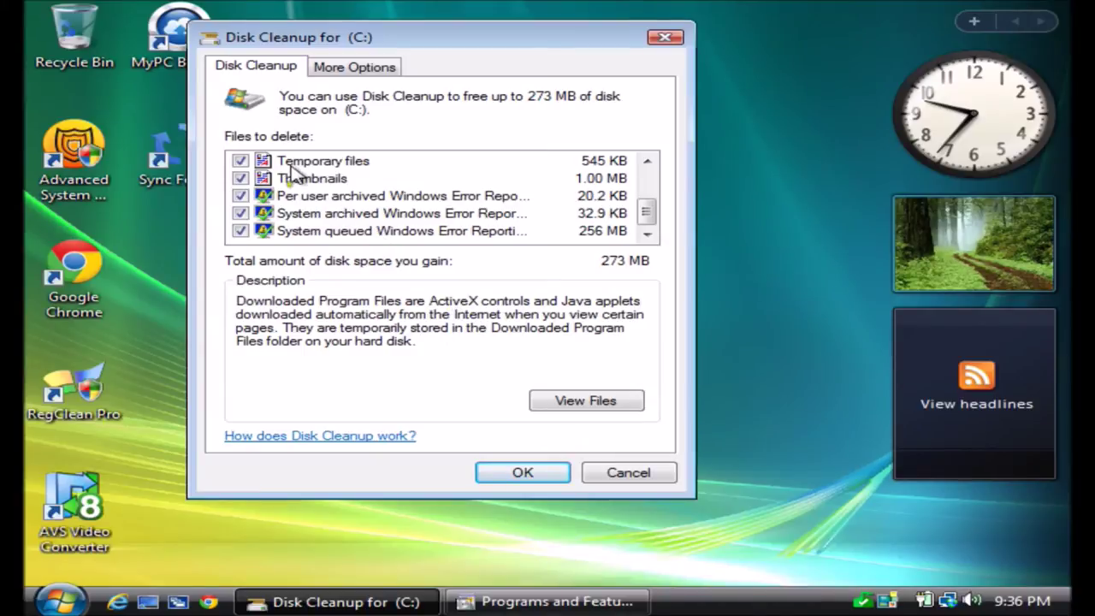
left_click(485, 473)
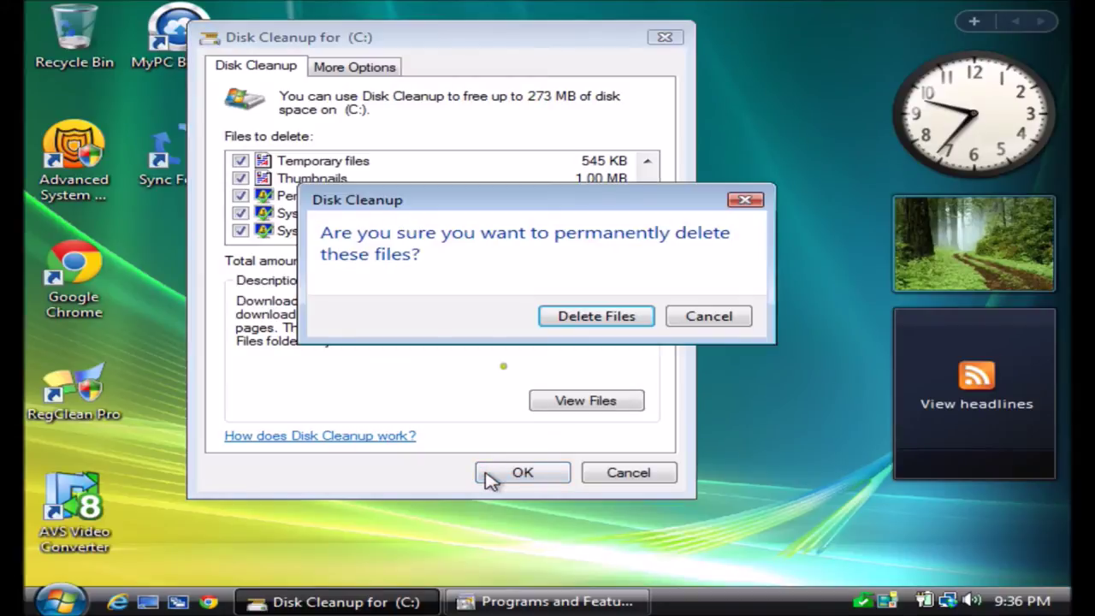
left_click(547, 316)
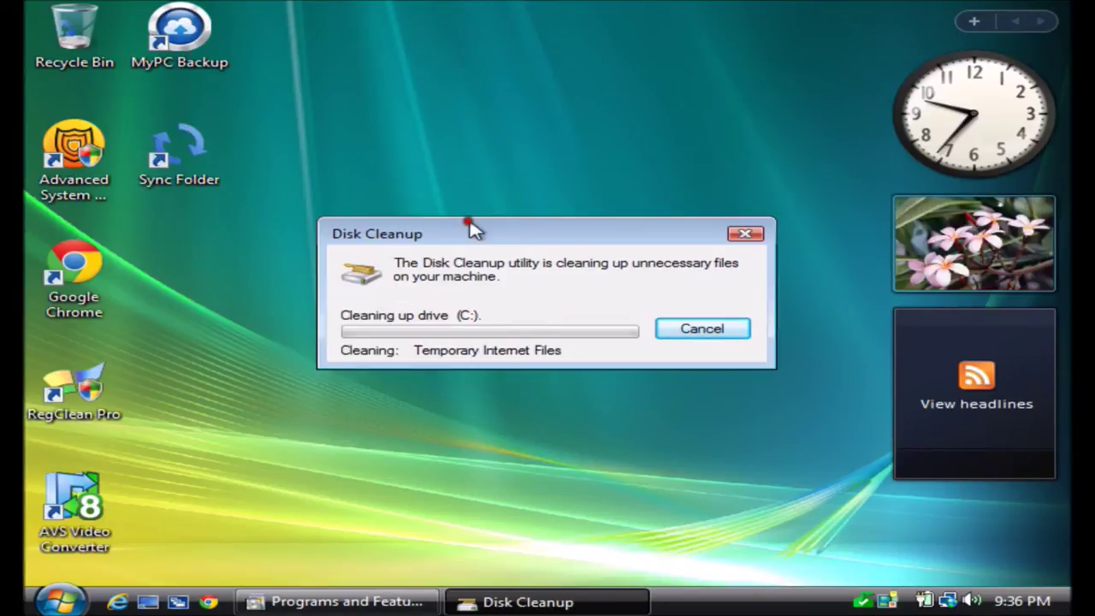
left_click_drag(471, 225, 319, 165)
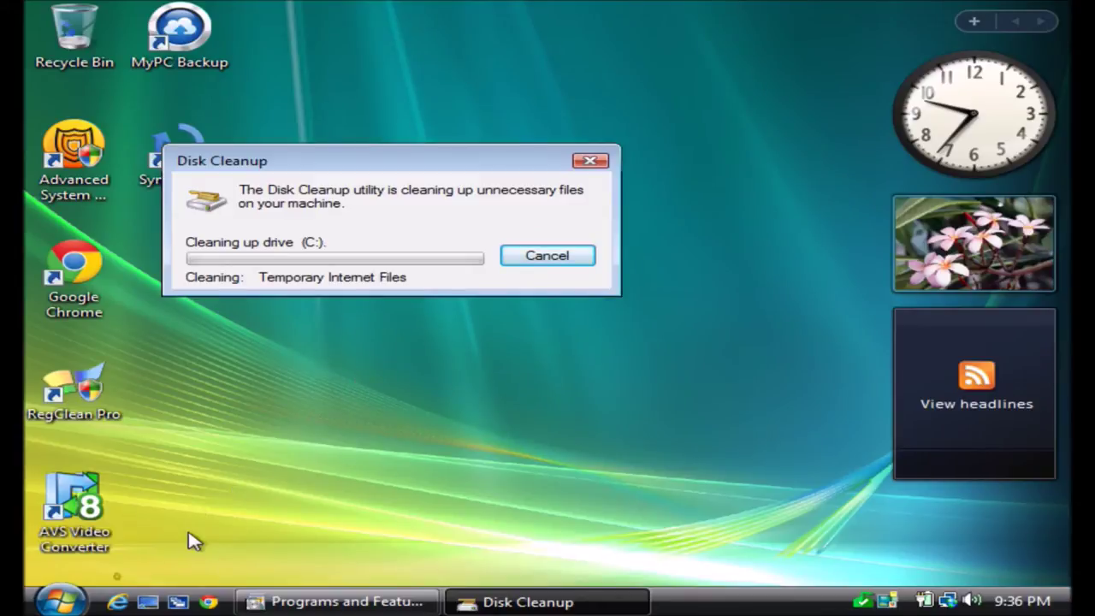
Search the Start menu for "program" to locate Programs and Features, and switch to its already open window
left_click(60, 602)
left_click(84, 568)
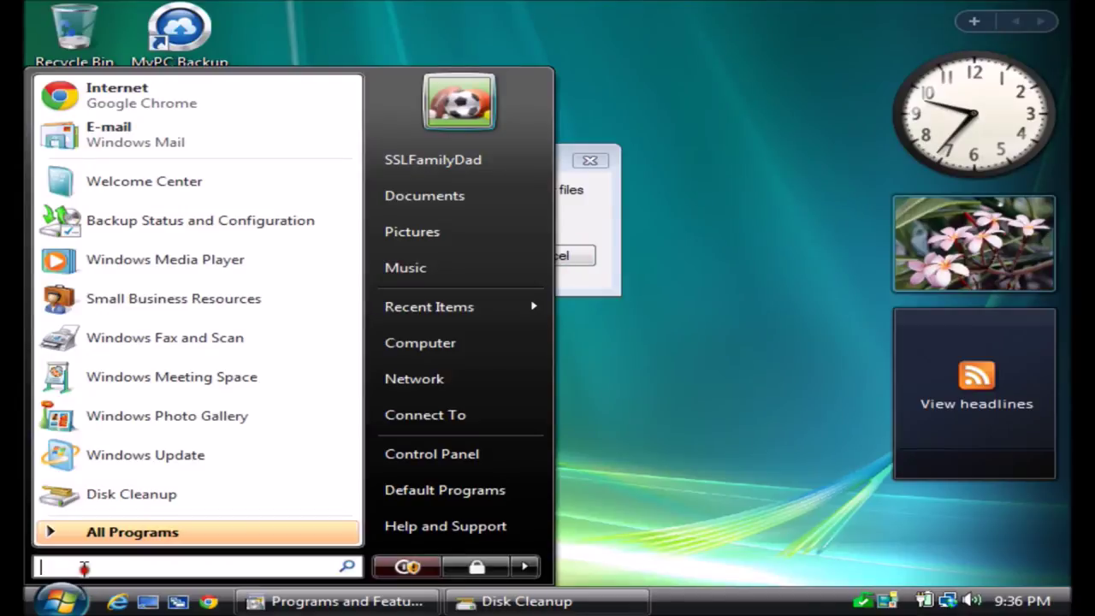
type("program")
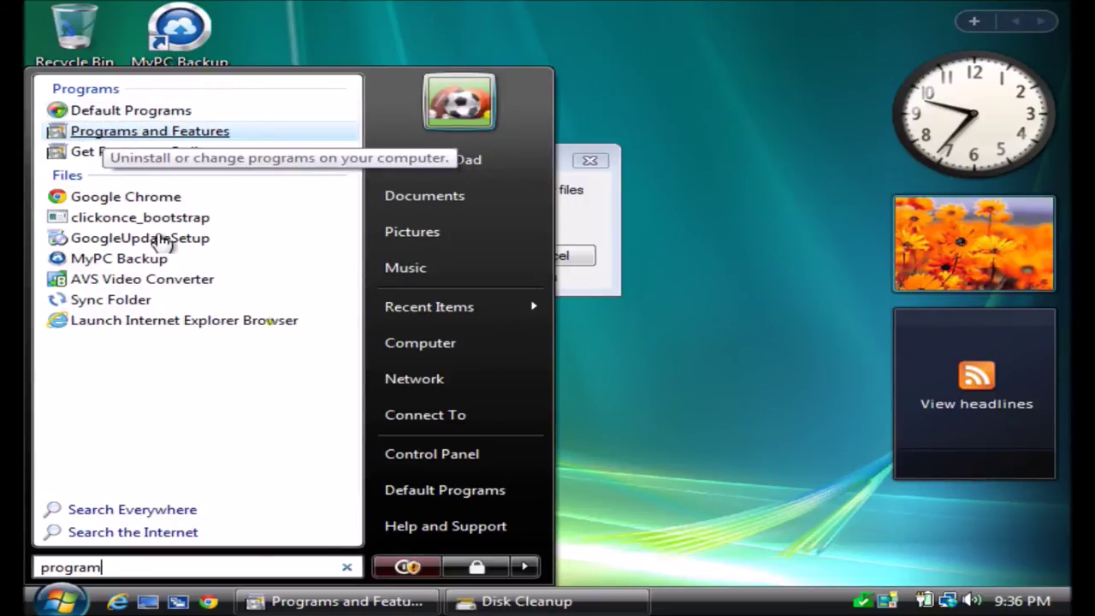
left_click(473, 522)
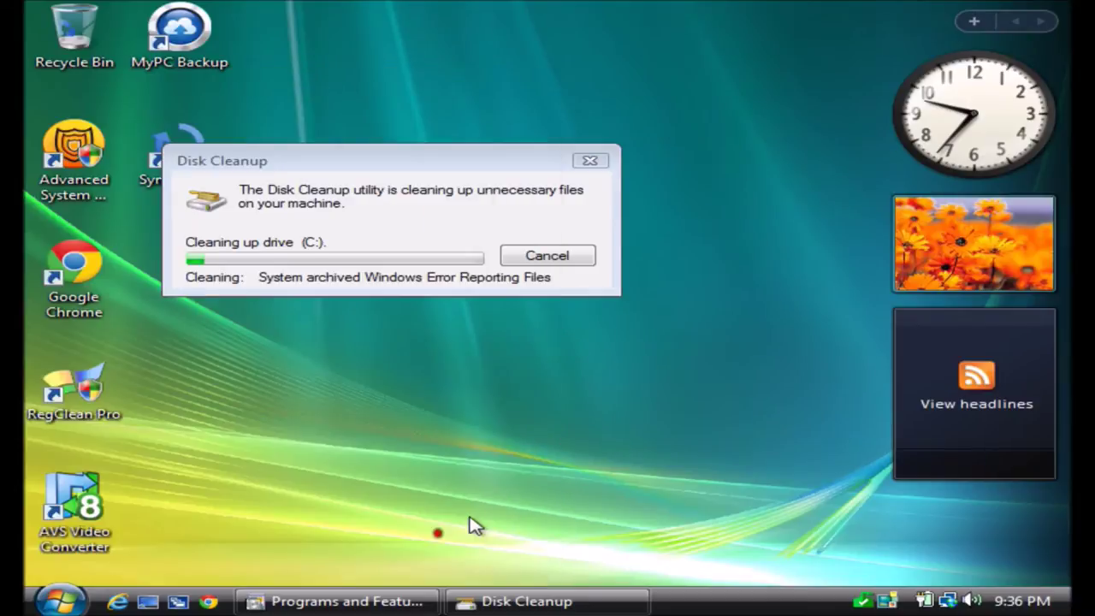
left_click(398, 603)
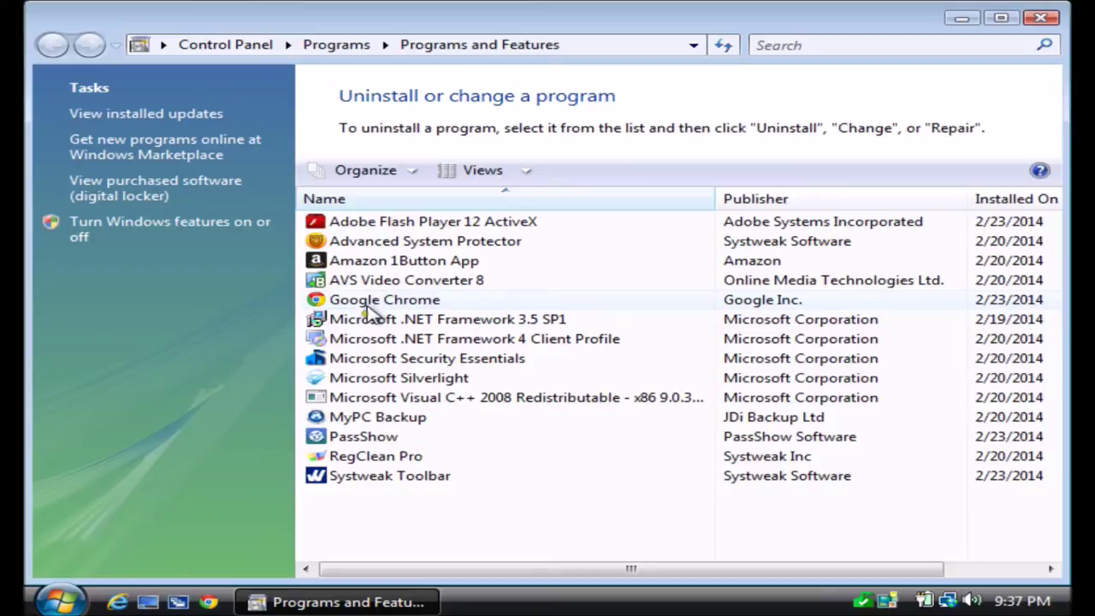
Pick out Advanced System Protector and MyPC Backup as unwanted programs, and uninstall Advanced System Protector
left_click(347, 244)
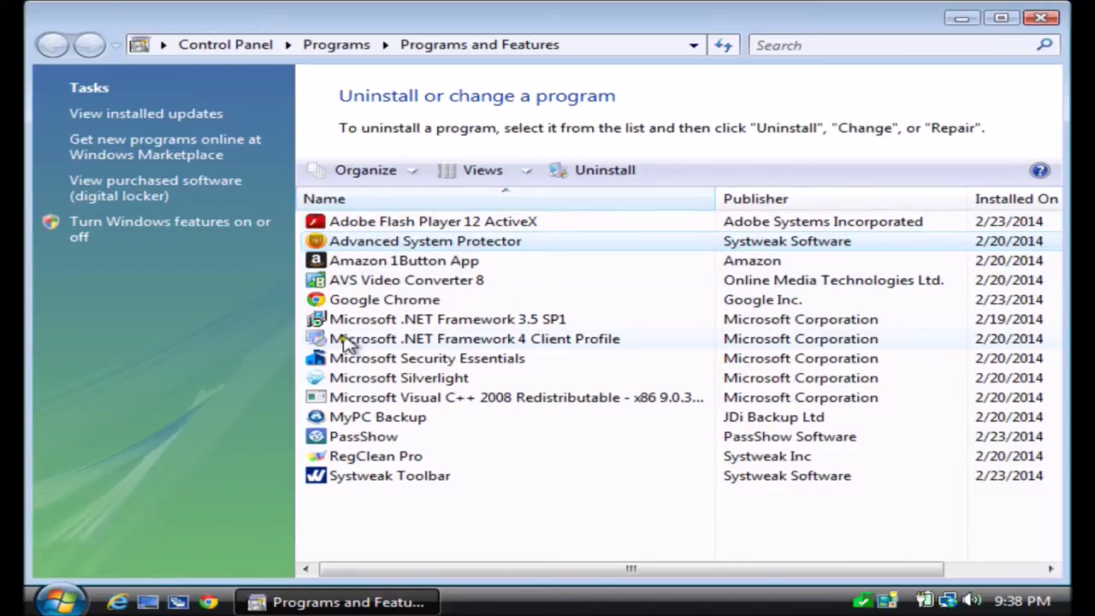
left_click(355, 417)
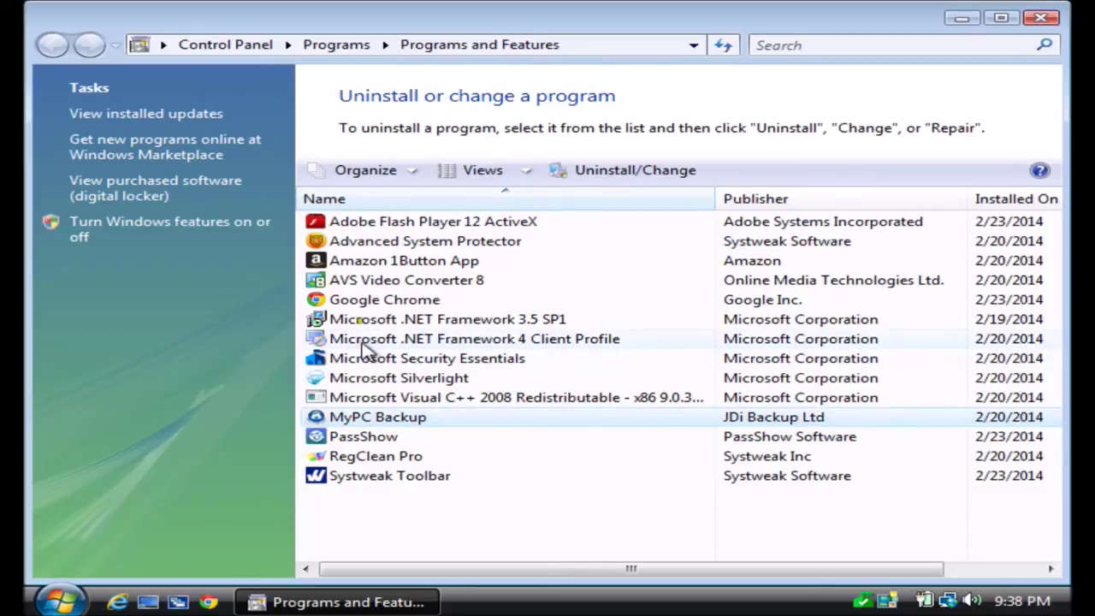
left_click(375, 243)
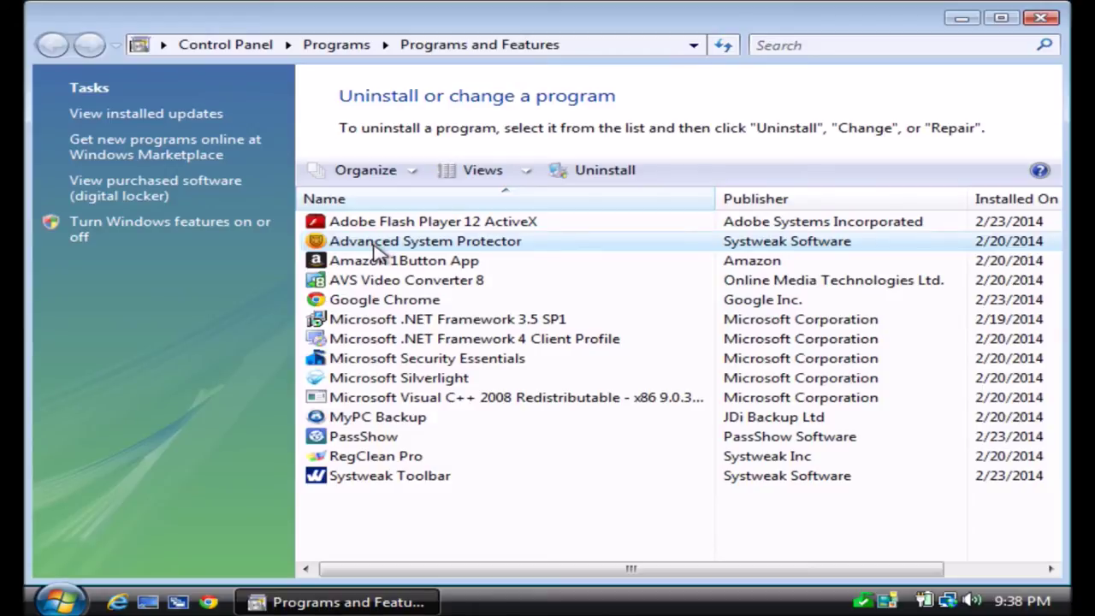
double_click(374, 246)
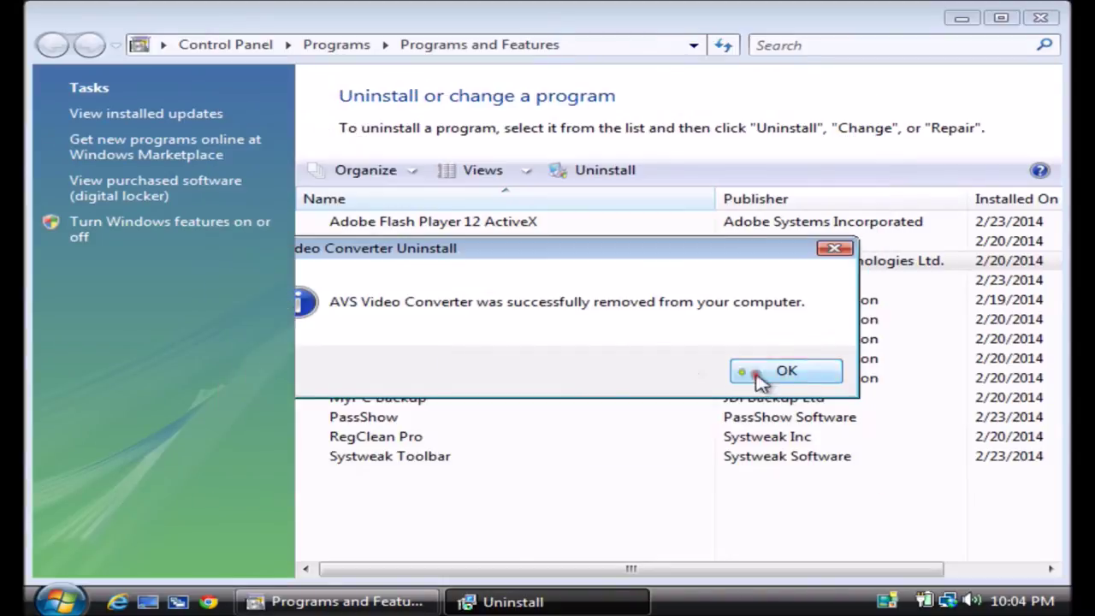
Finish removing AVS Video Converter, and uninstall MyPC Backup, declining its free 1GB offer
left_click(760, 374)
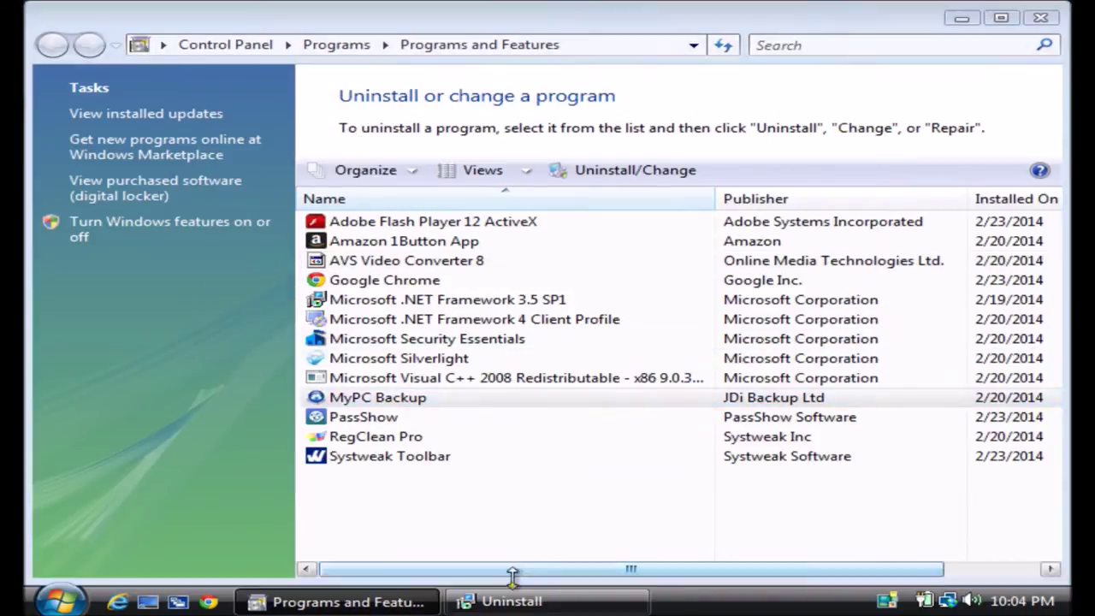
left_click(590, 171)
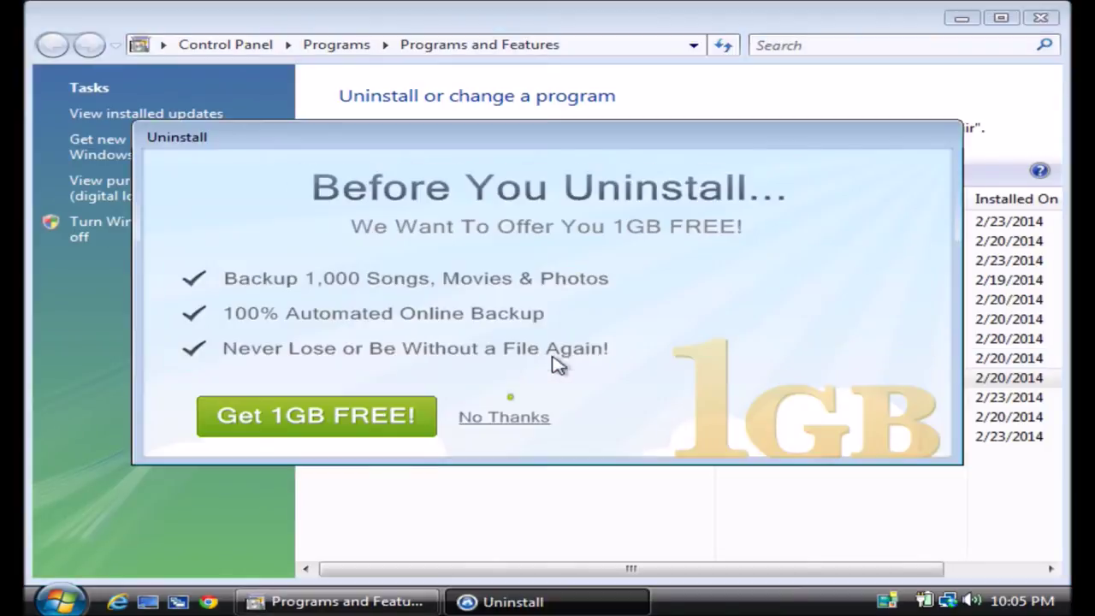
left_click(528, 417)
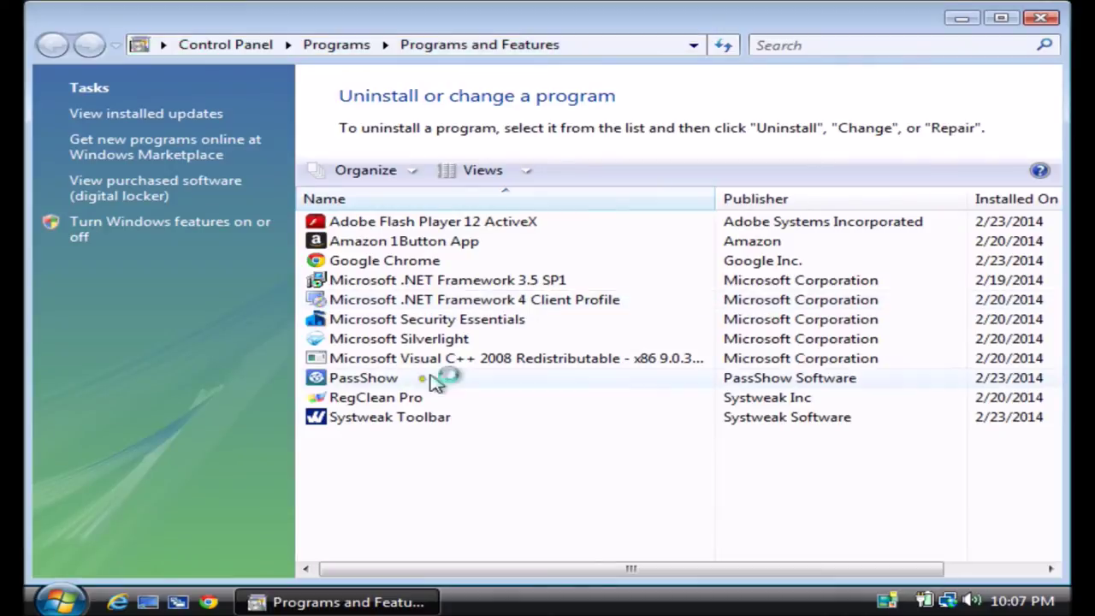
Uninstall PassShow and Systweak Toolbar from the list of installed programs
double_click(427, 379)
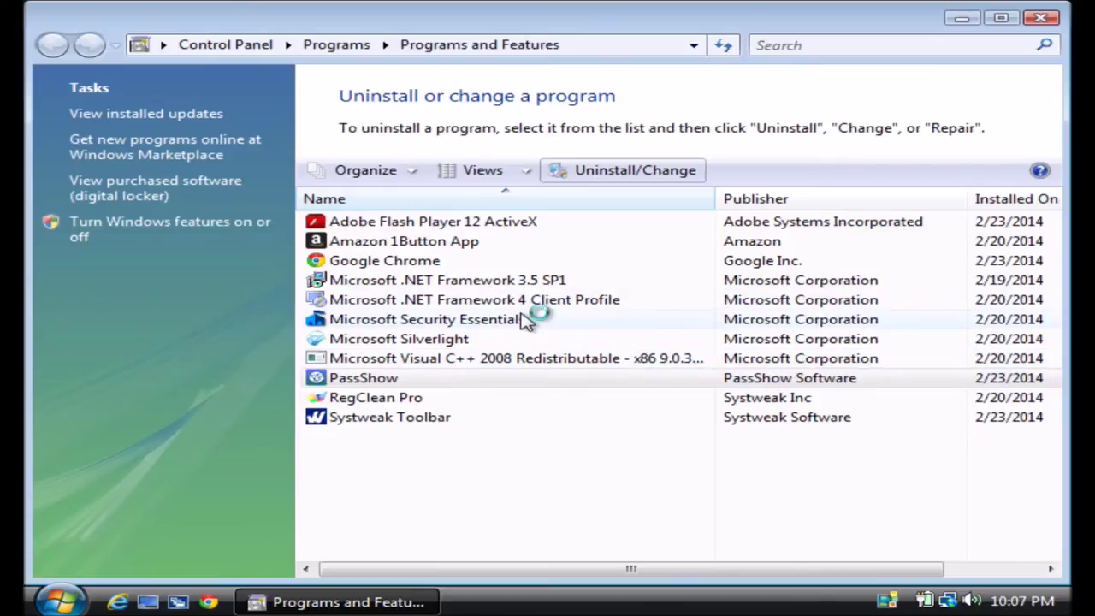
left_click(687, 474)
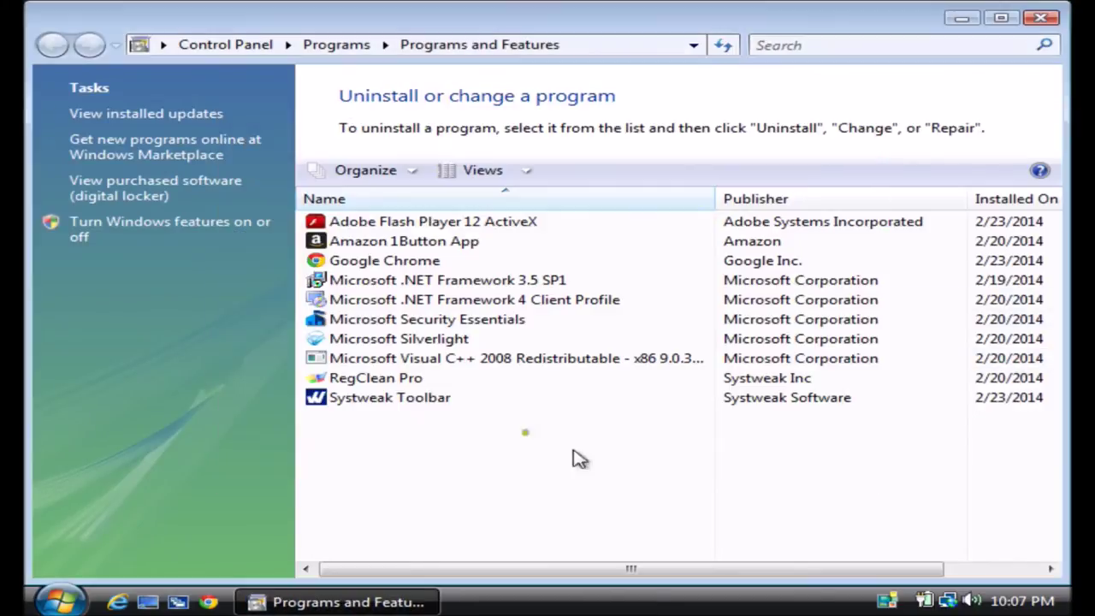
double_click(616, 397)
left_click(693, 462)
left_click(690, 465)
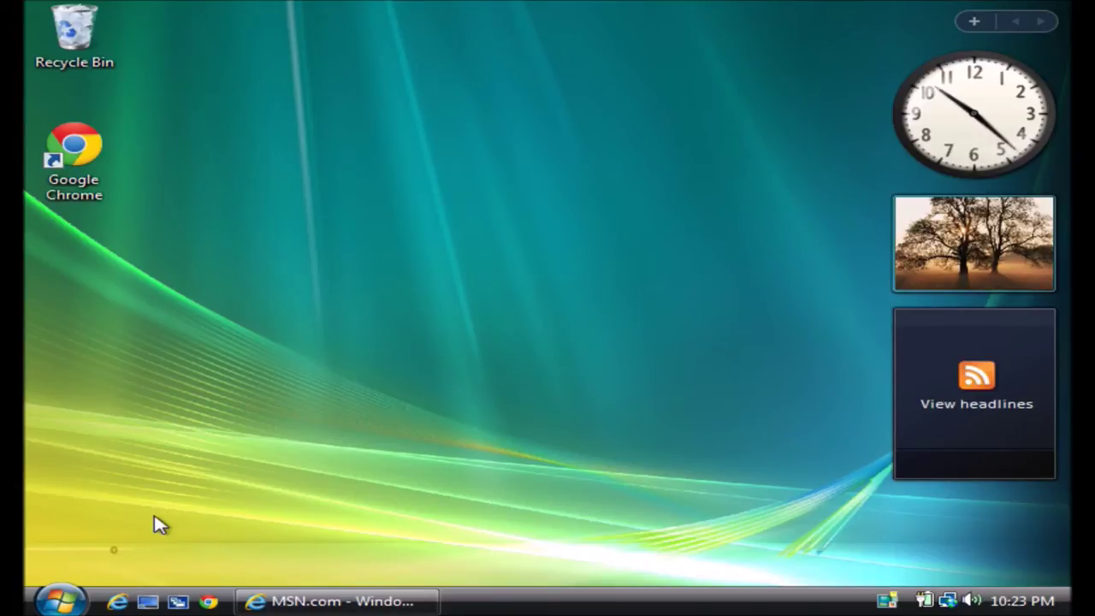
Find and run msconfig from the Start menu, allowing the System Configuration Utility to continue
left_click(68, 603)
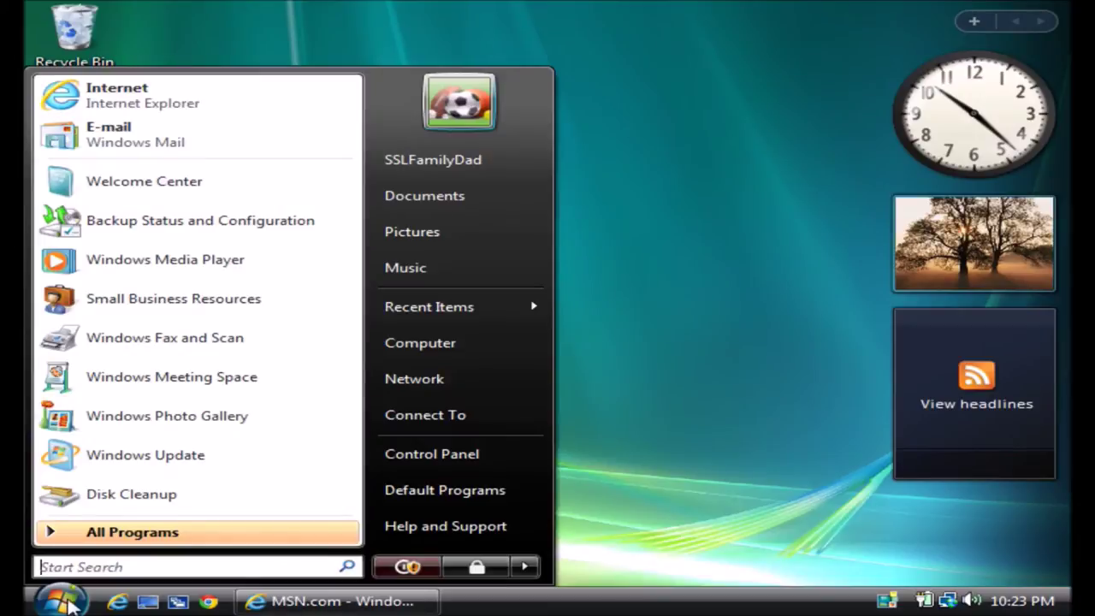
left_click(84, 569)
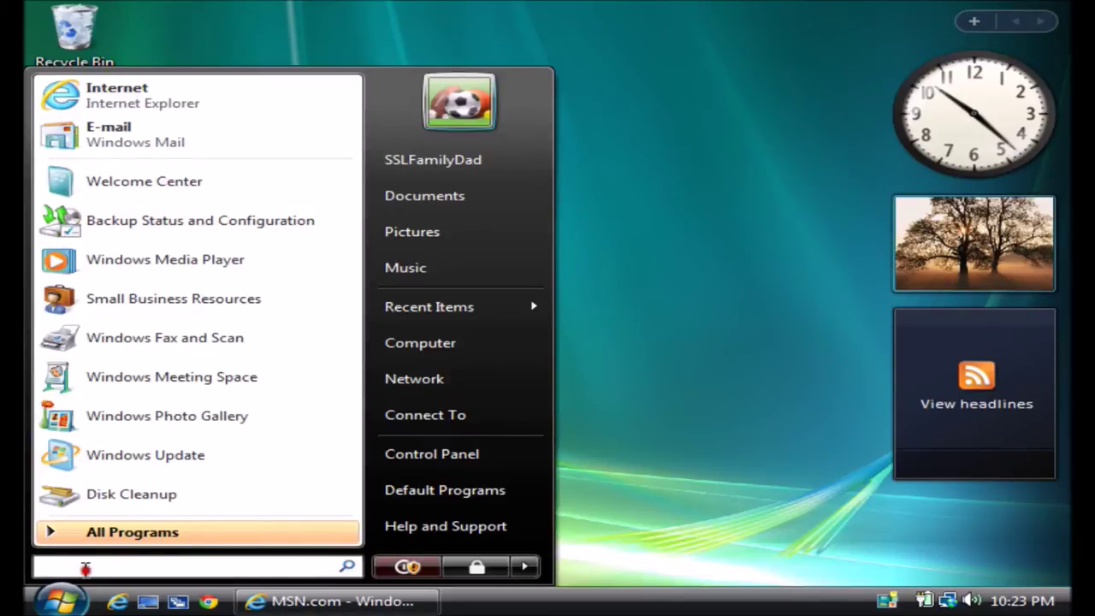
type("msc")
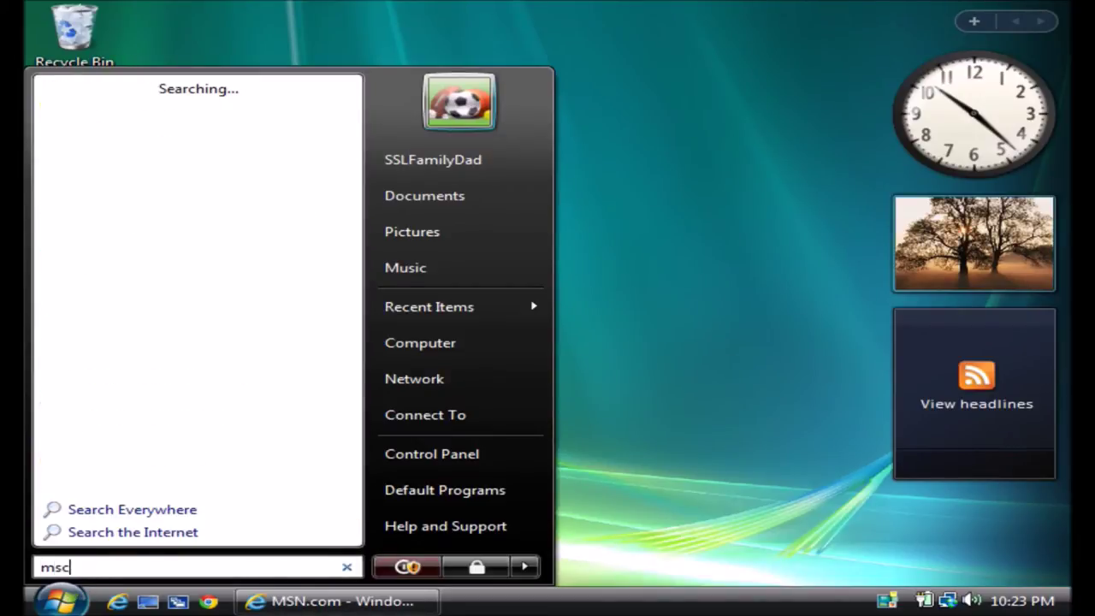
type("onfig")
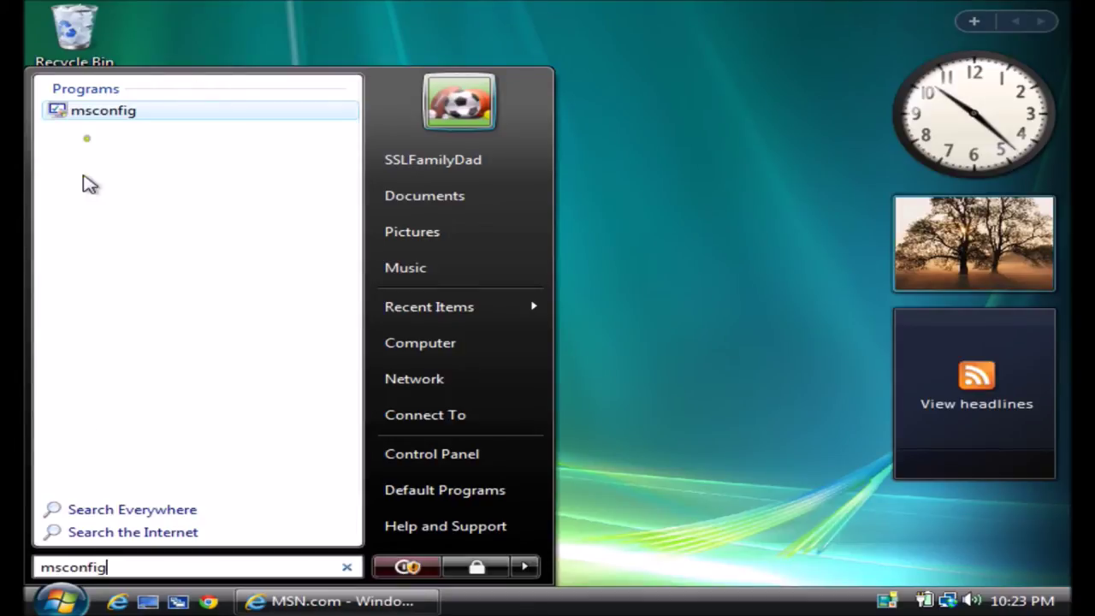
left_click(92, 113)
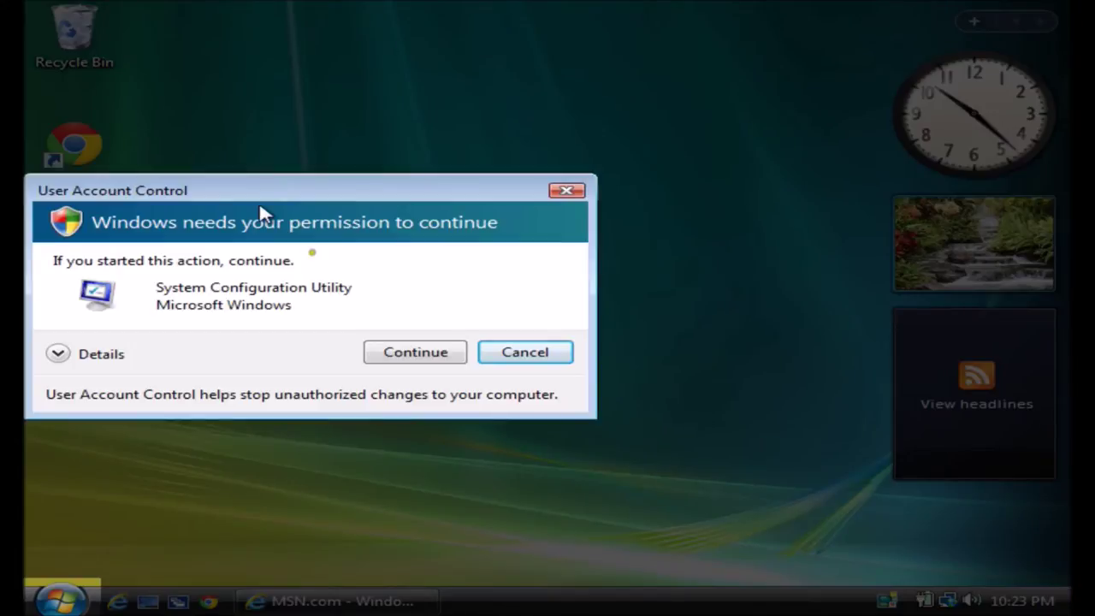
left_click(376, 354)
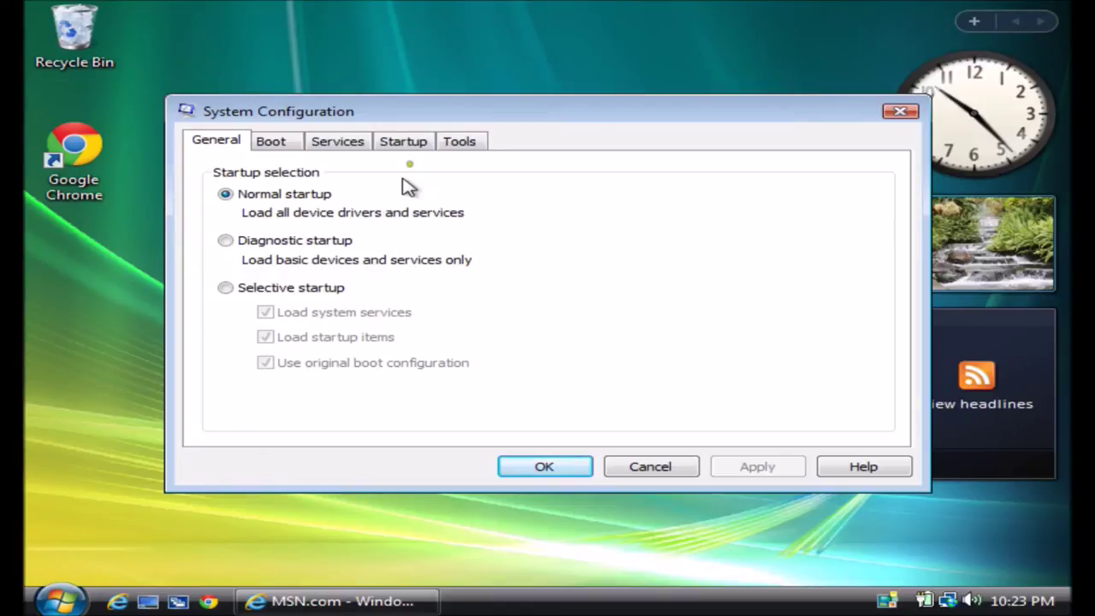
Show the programs that load at startup, and widen the Startup Item column to read their names
left_click(409, 144)
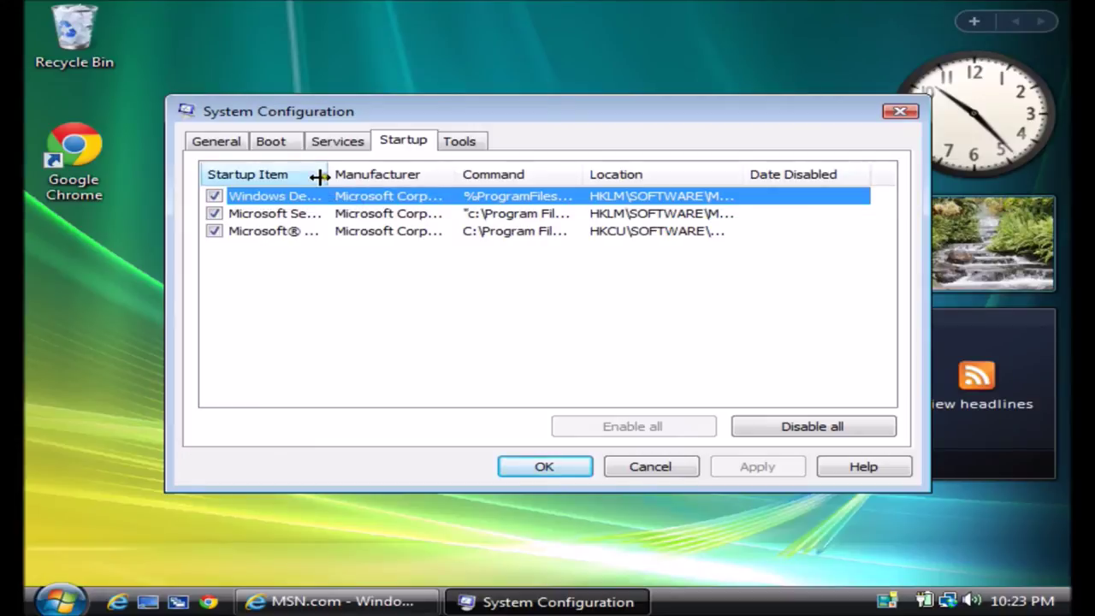
left_click_drag(320, 176, 401, 174)
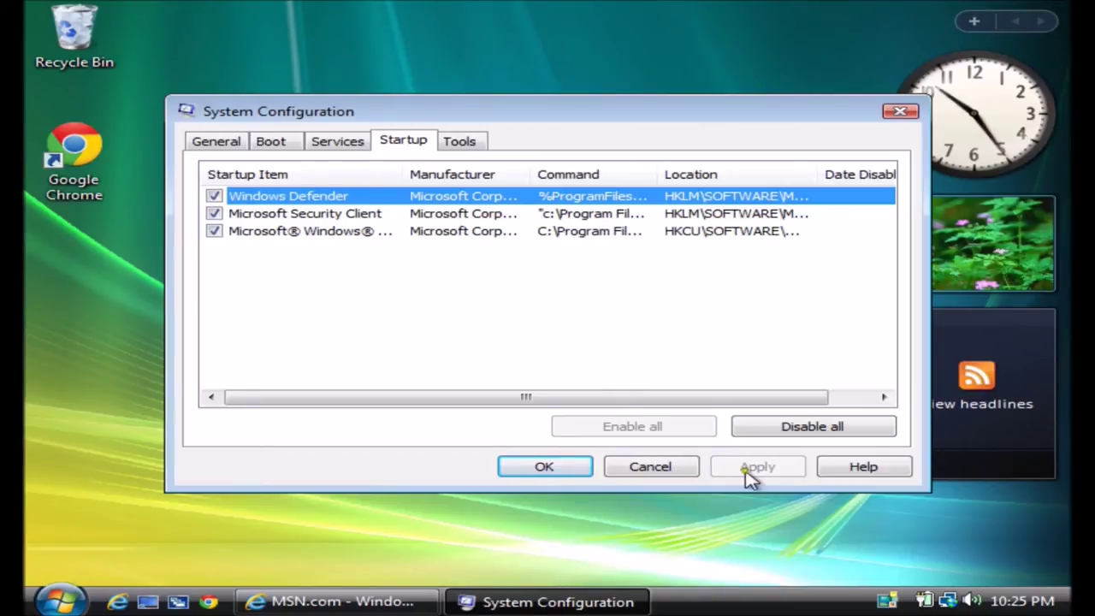
Close the System Configuration window, switch to Internet Explorer, and open its Internet Options
left_click(559, 468)
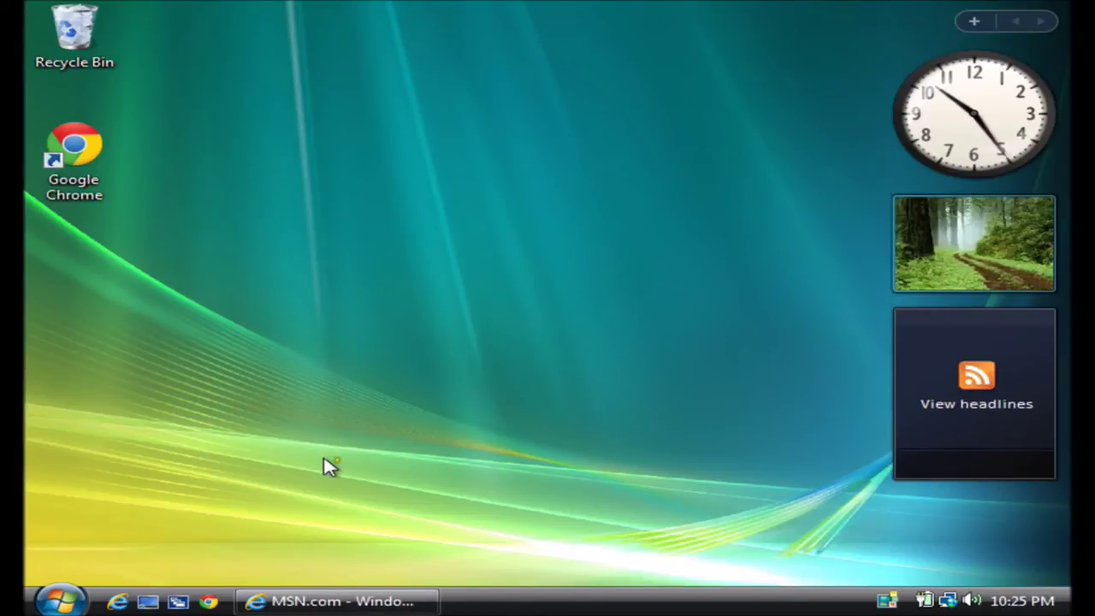
left_click(292, 605)
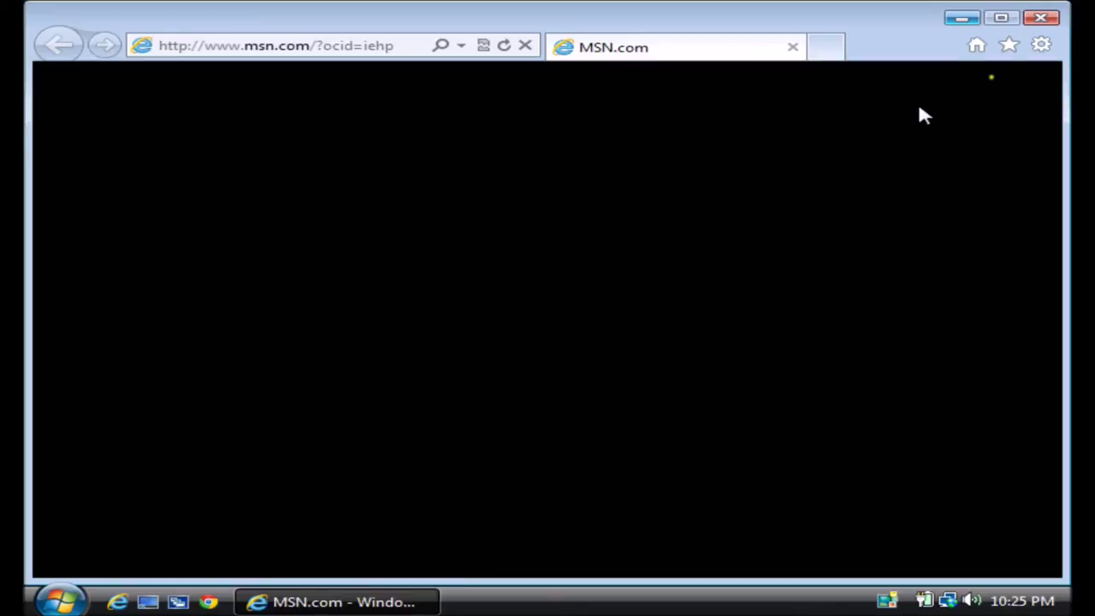
left_click(1039, 47)
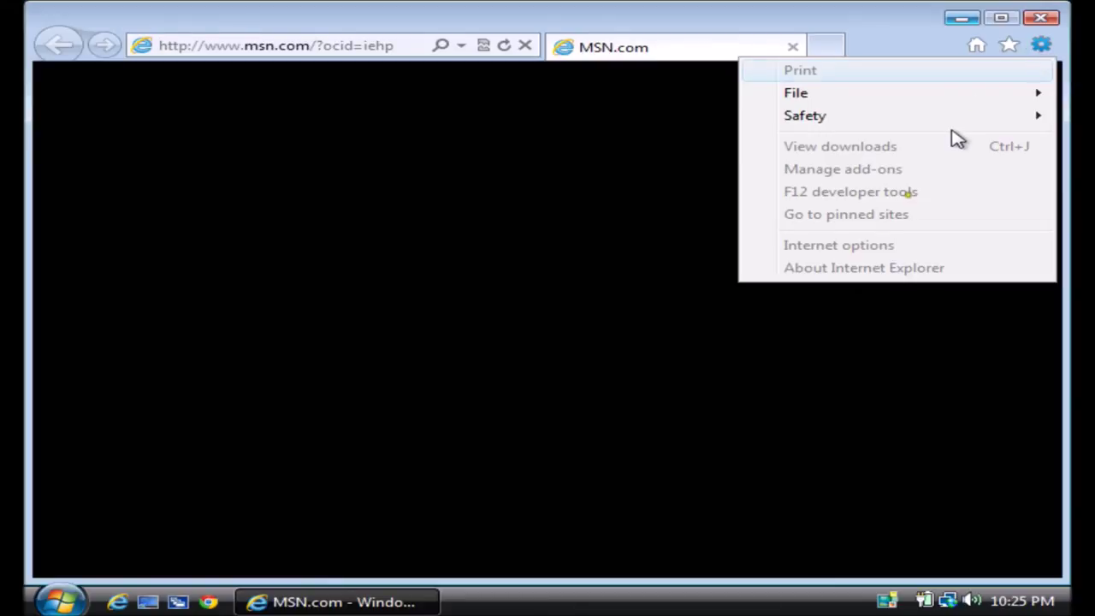
left_click(881, 246)
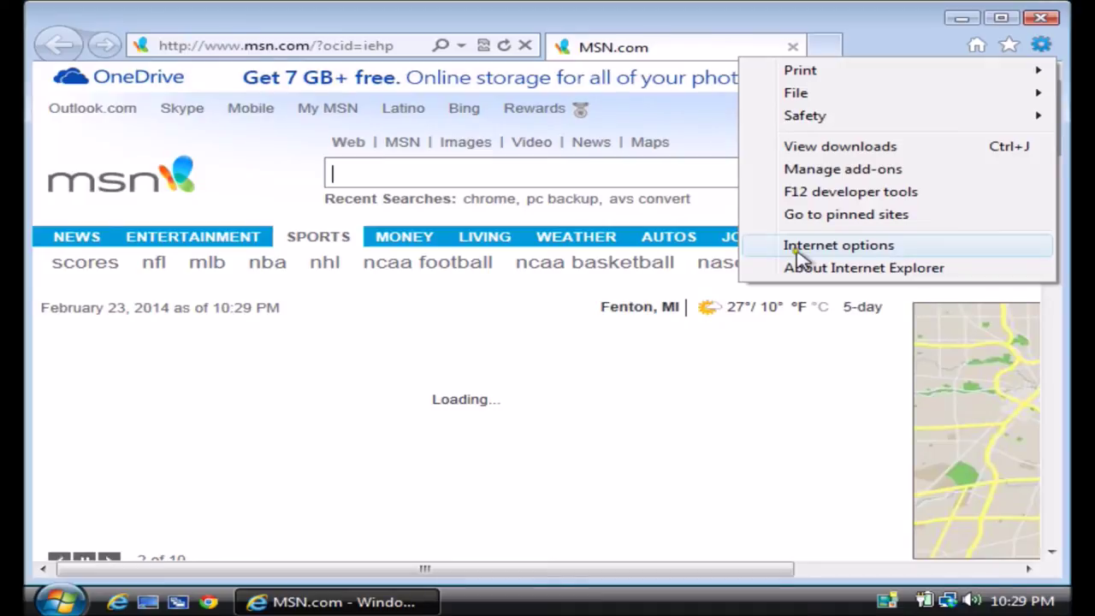
left_click(795, 248)
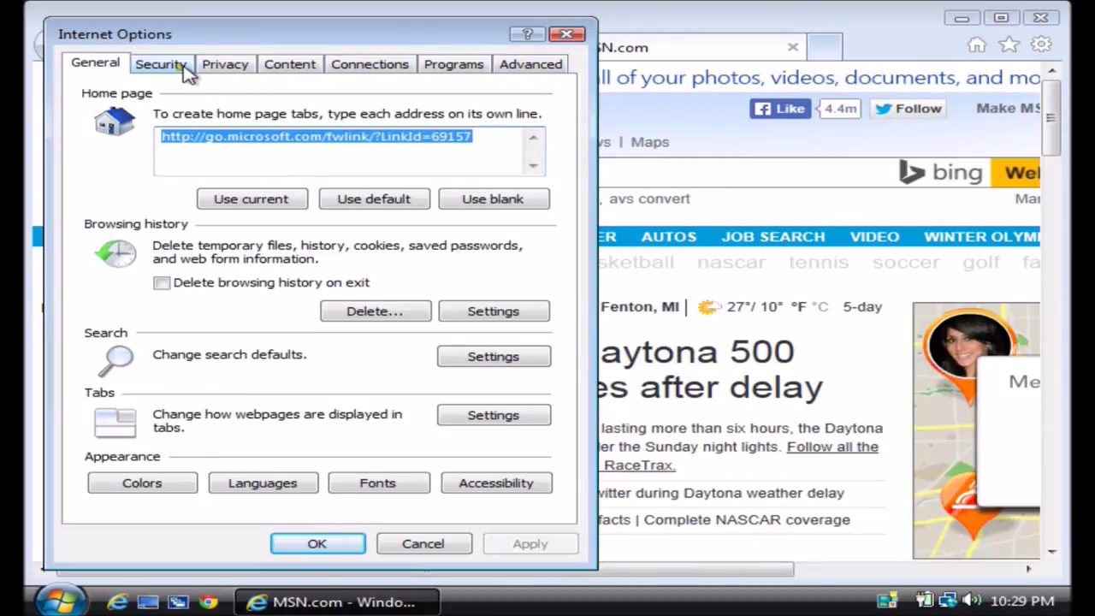
Reset all Internet Explorer settings to their default condition, with Delete personal settings enabled
left_click(512, 66)
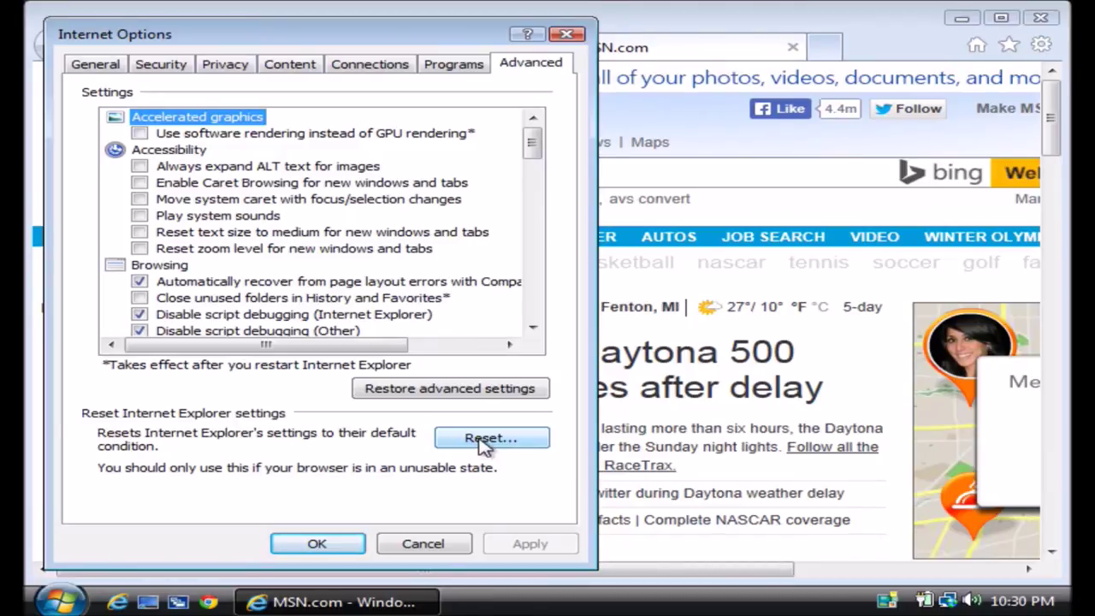
left_click(478, 438)
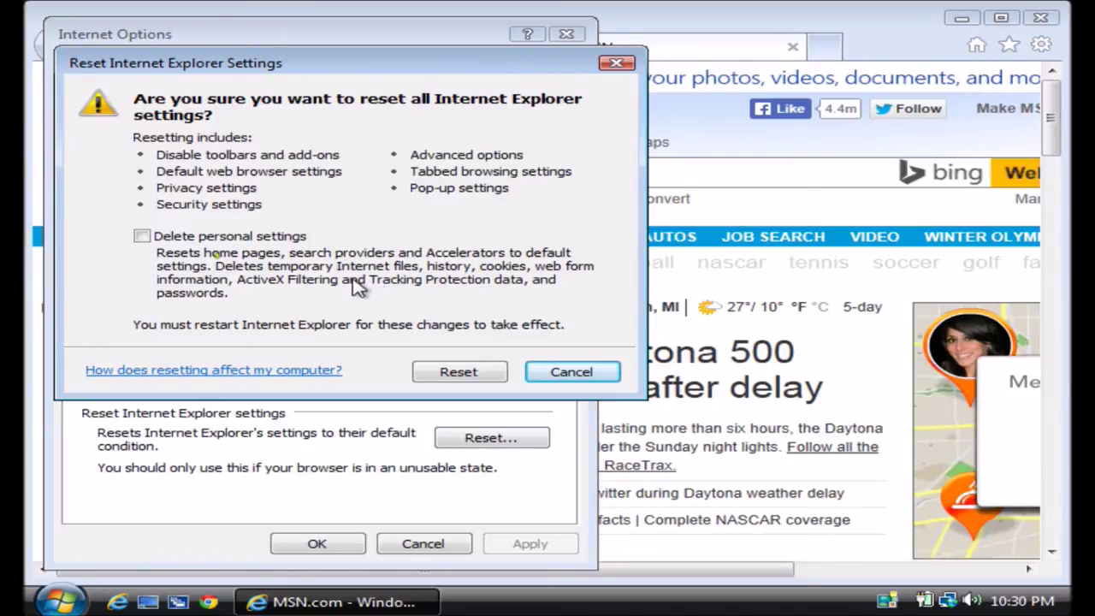
left_click(142, 237)
left_click(440, 372)
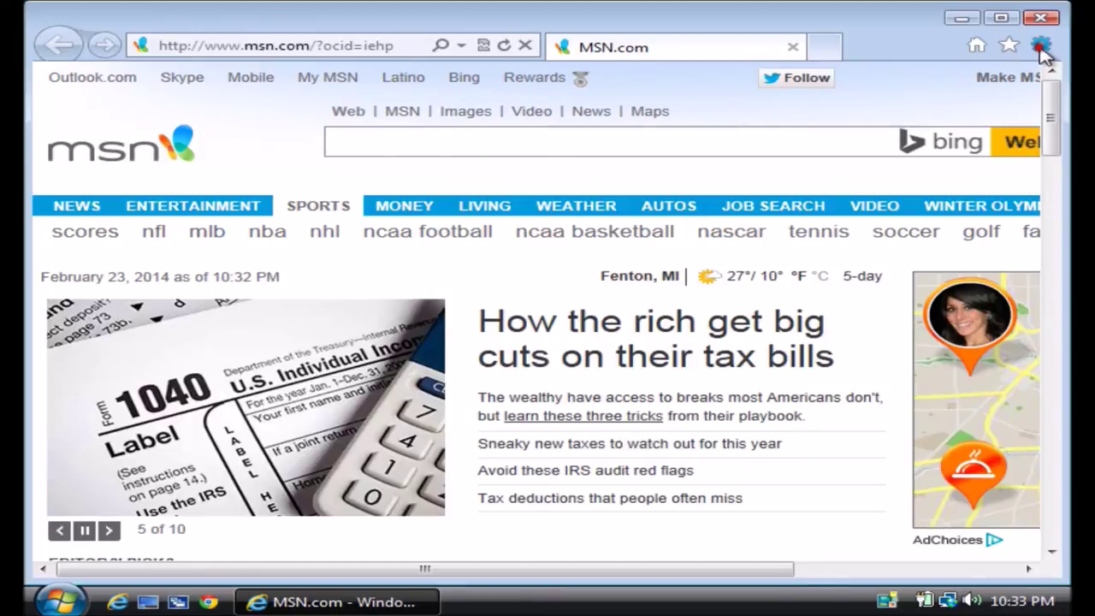
Open Internet Options again and bring up the Manage Add-ons window from its program settings
left_click(1040, 48)
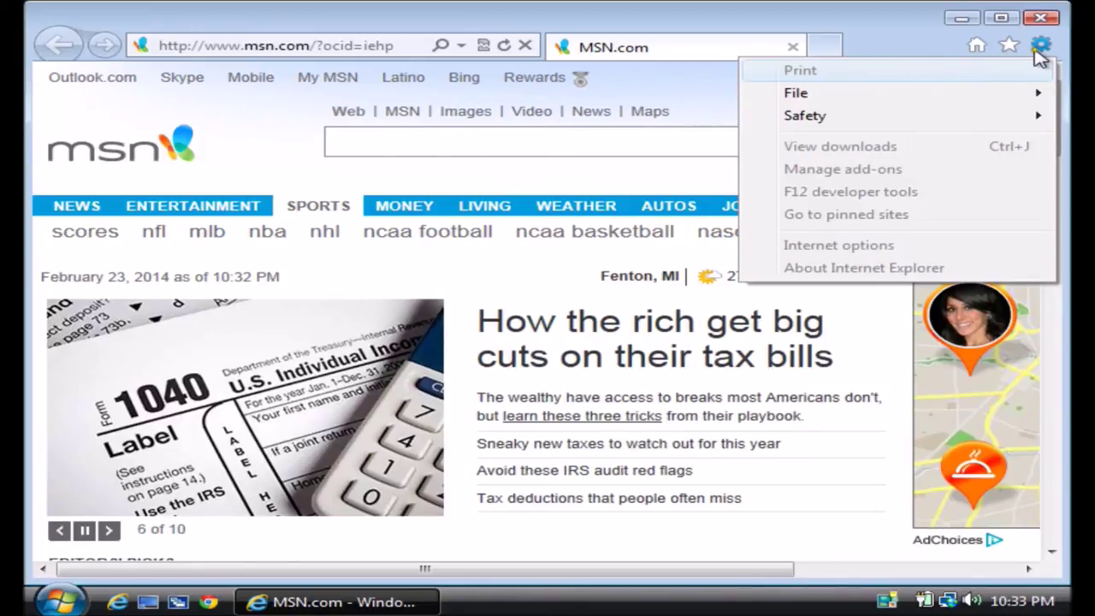
left_click(1041, 47)
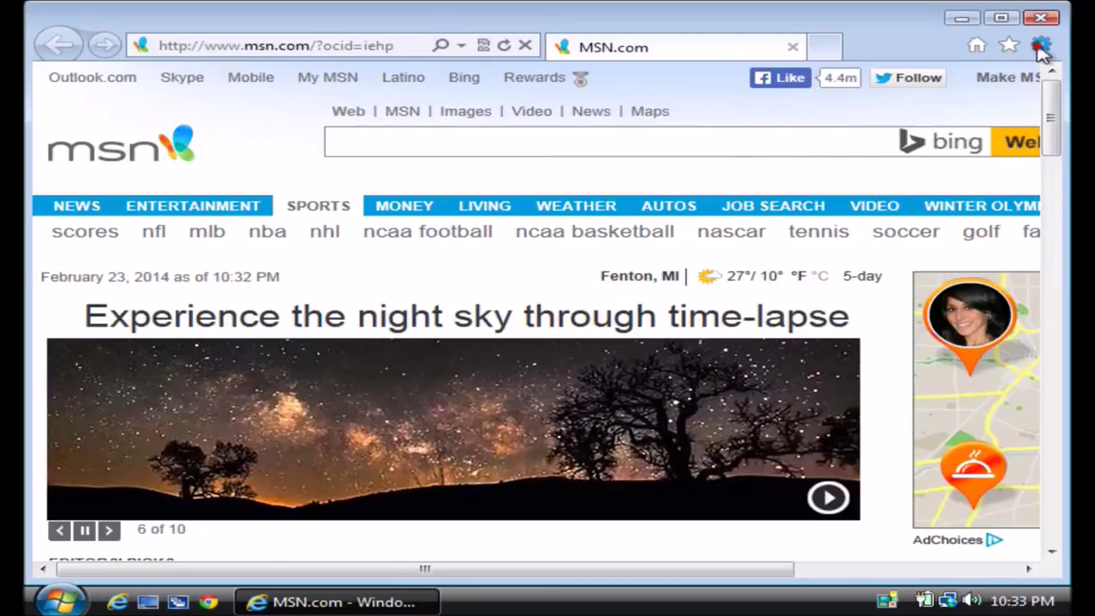
left_click(1040, 47)
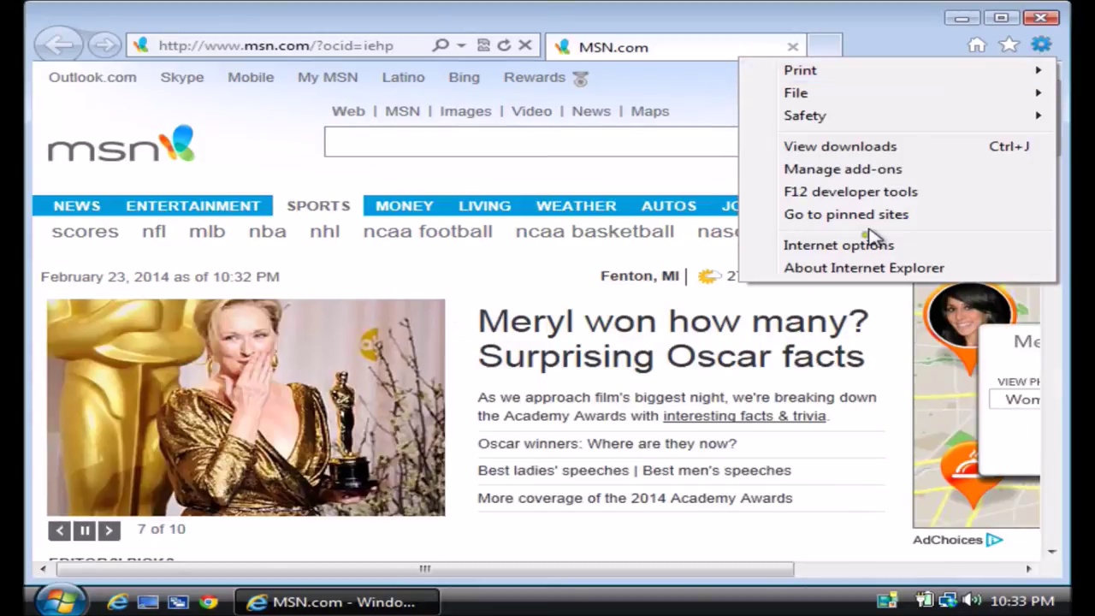
left_click(866, 245)
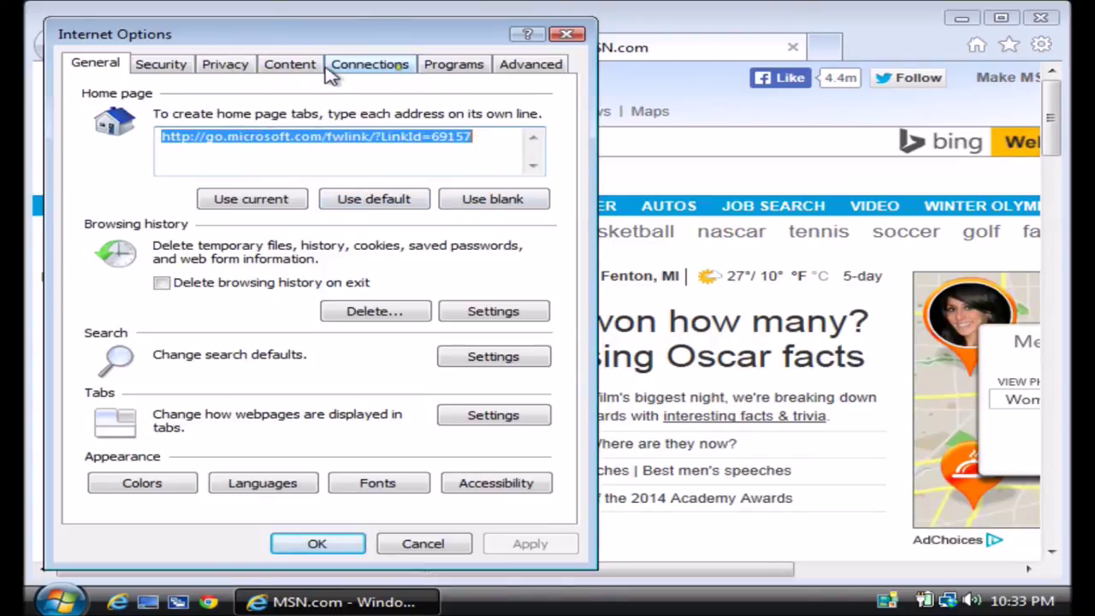
left_click(426, 72)
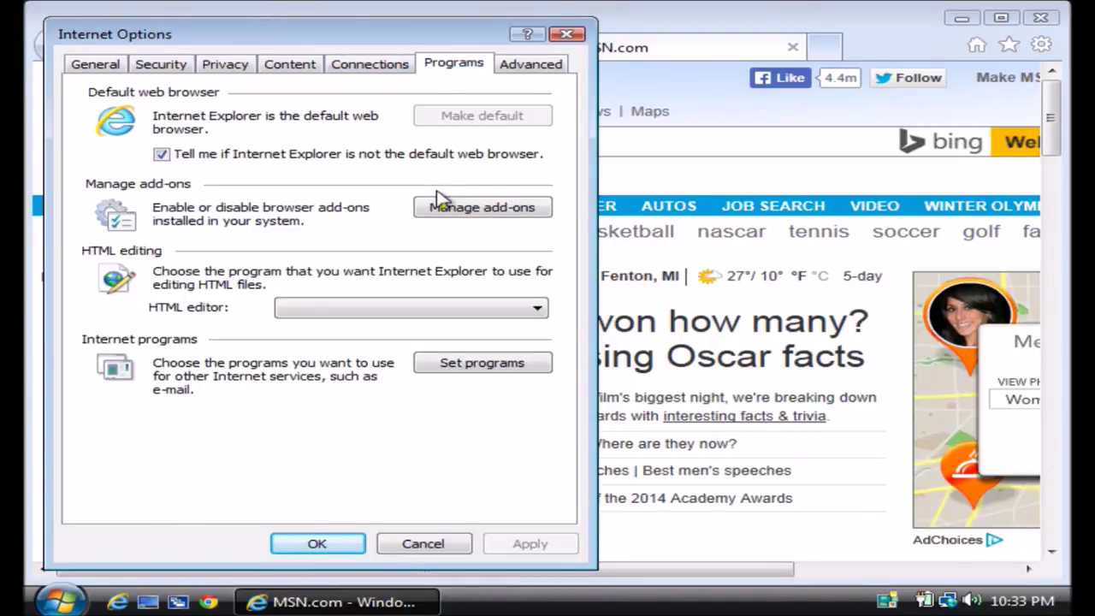
left_click(446, 210)
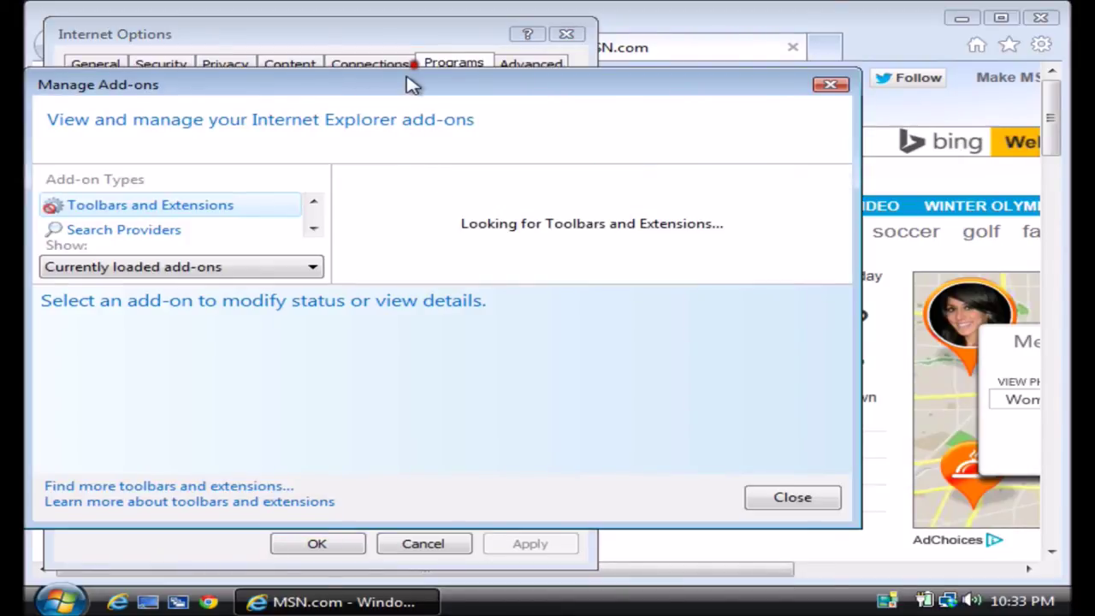
left_click_drag(406, 85, 432, 60)
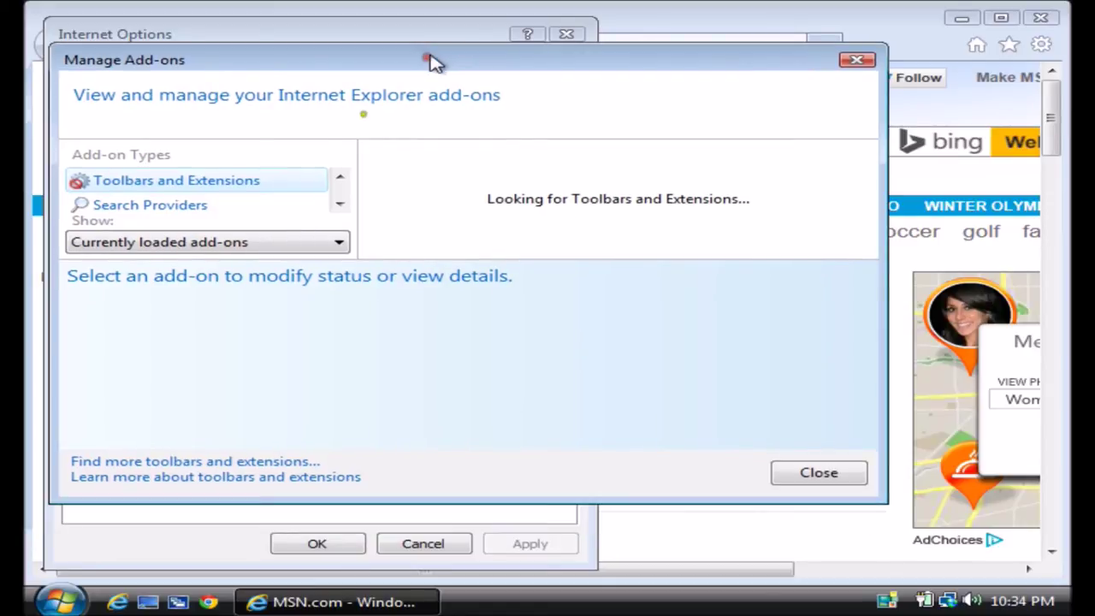
Examine the search providers and the details of Bing, and close Manage Add-ons and Internet Options
left_click(208, 208)
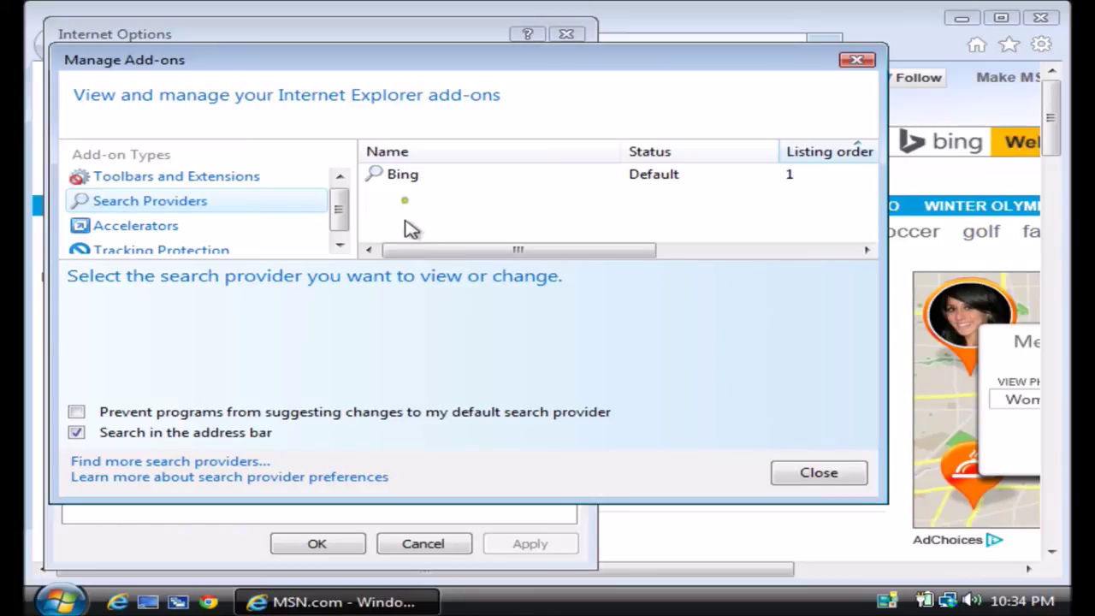
left_click(404, 182)
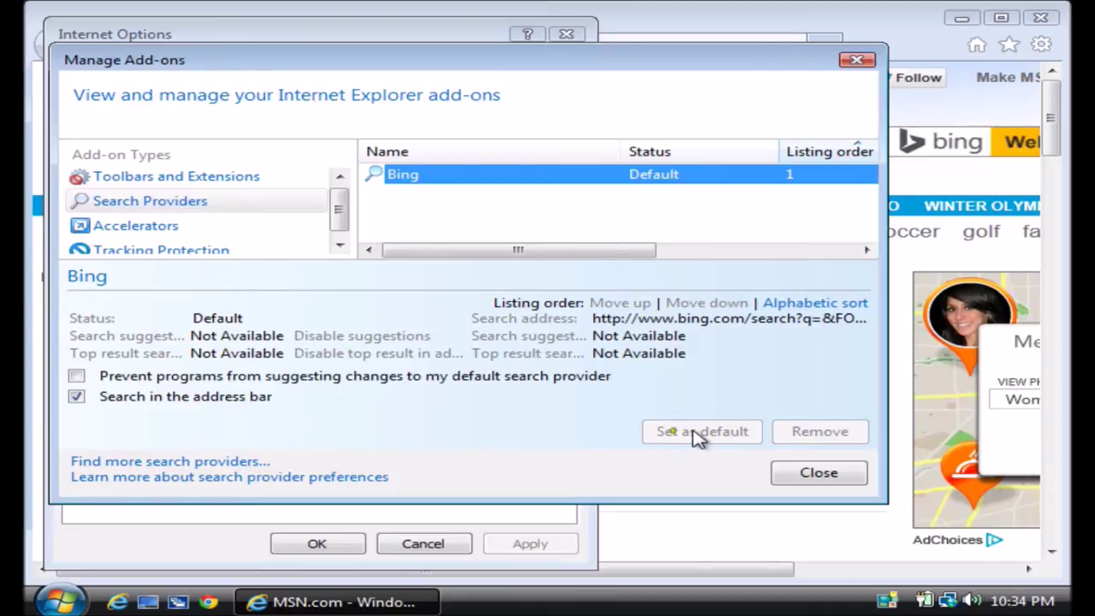
left_click(806, 473)
left_click(352, 547)
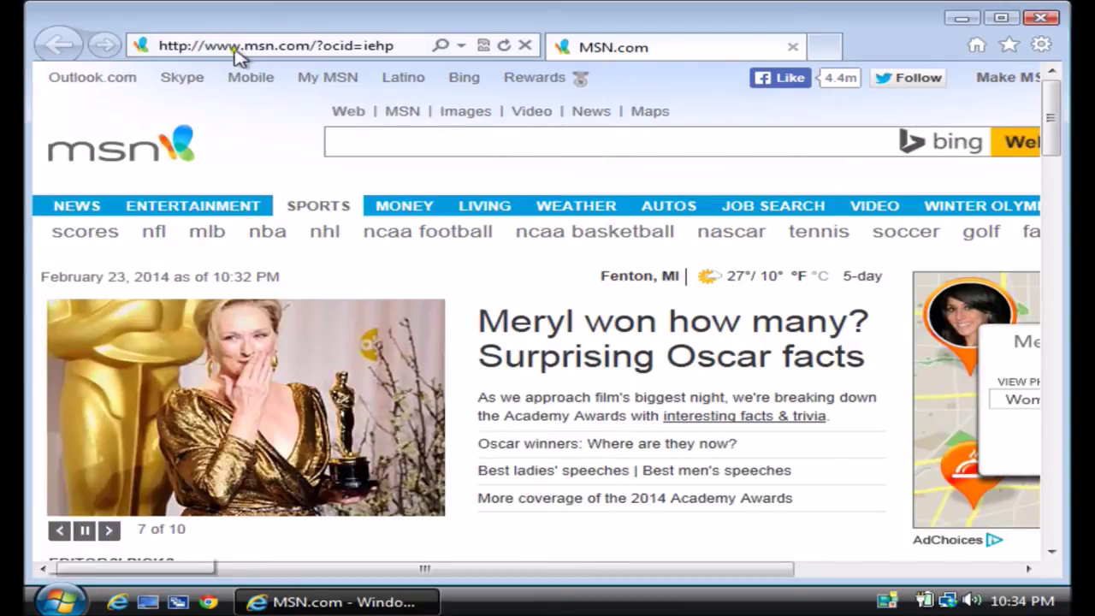
Enter the sample text "studffff" in the address bar without submitting it, and clear it again
left_click(234, 48)
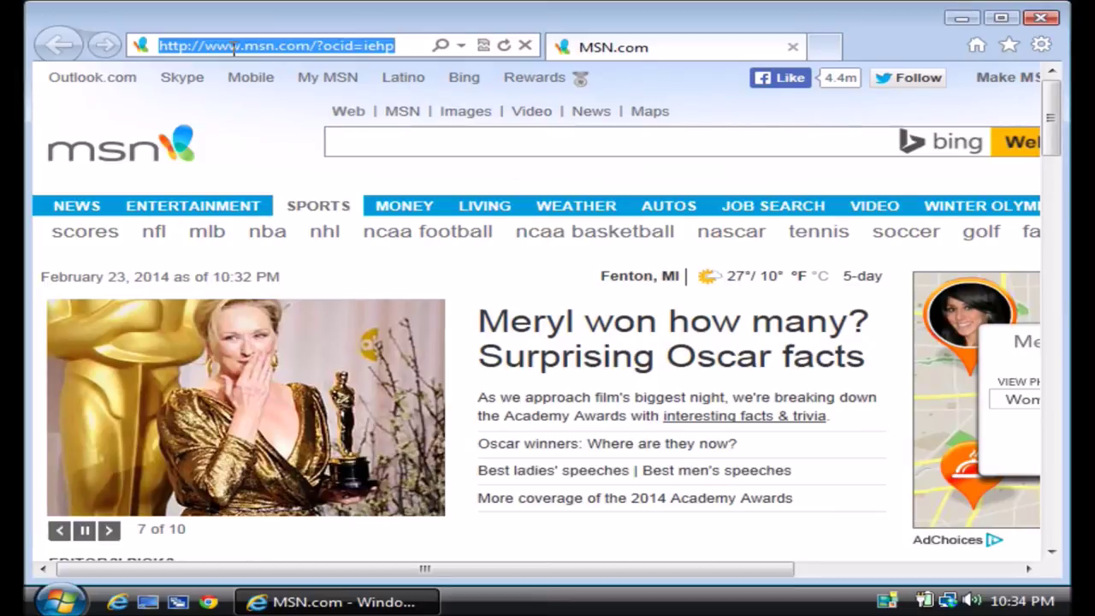
type("studffff")
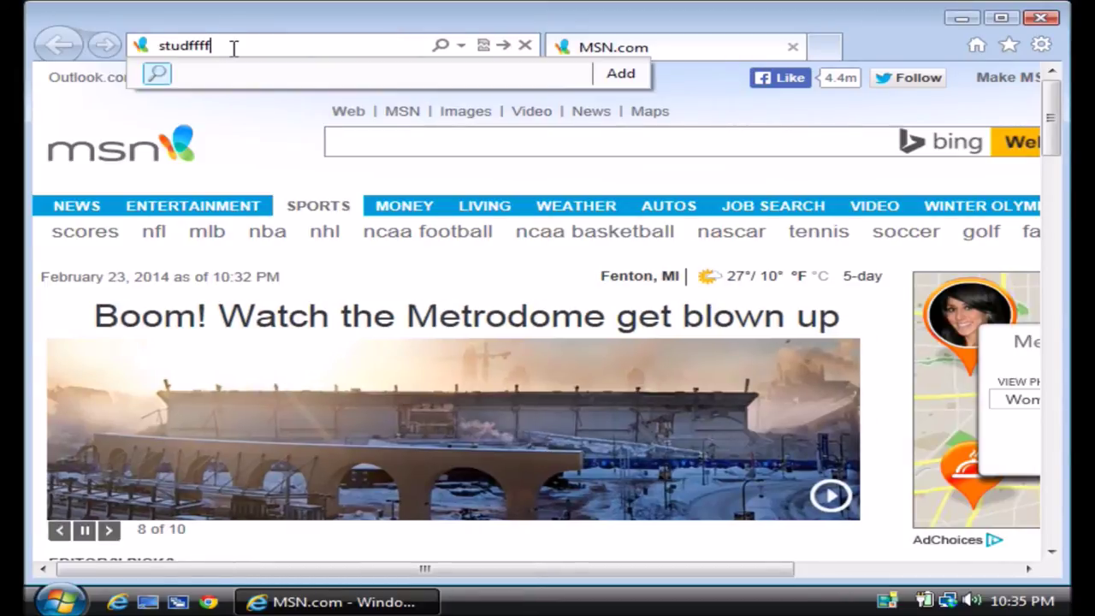
key("BackSpace")
key("BackSpace")
key("BackSpace")
key("BackSpace")
key("BackSpace")
key("BackSpace")
key("BackSpace")
key("BackSpace")
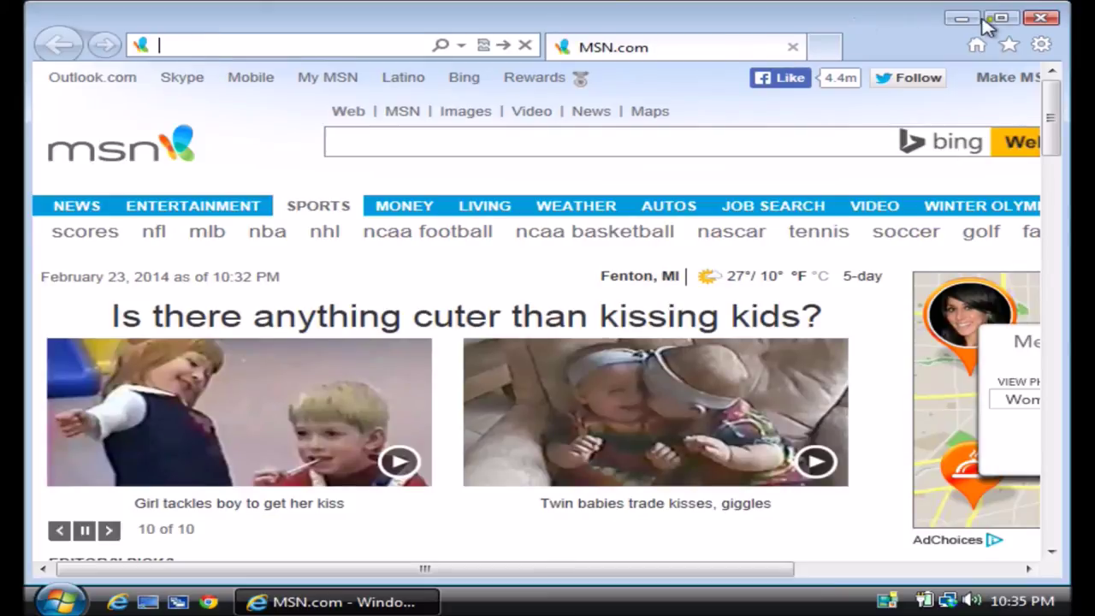
Close Internet Explorer, launch Google Chrome, and load its settings page, refreshing it
left_click(1041, 18)
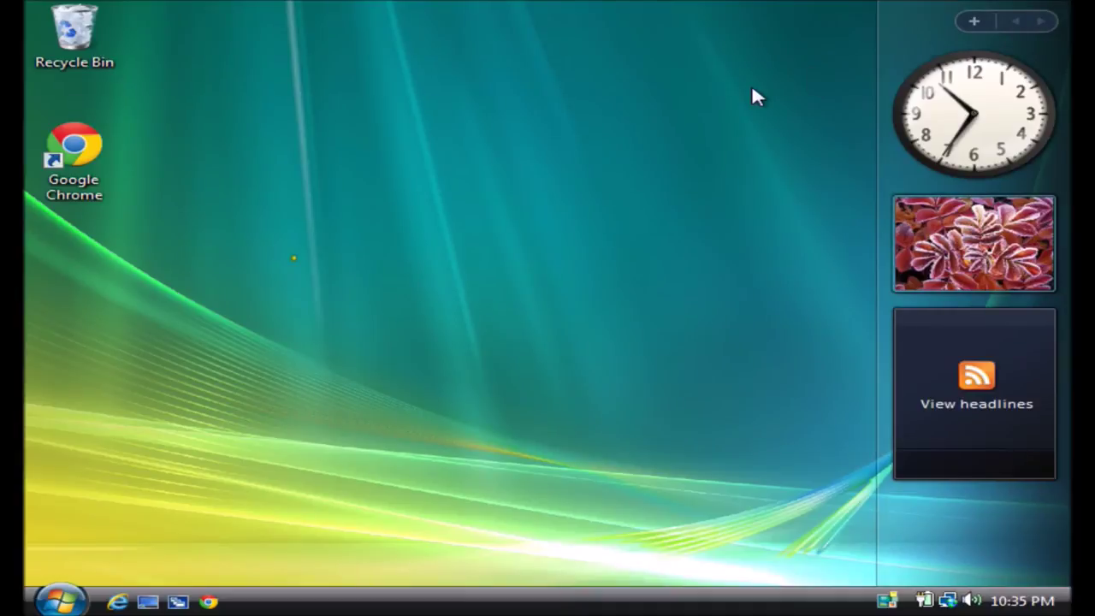
left_click(211, 603)
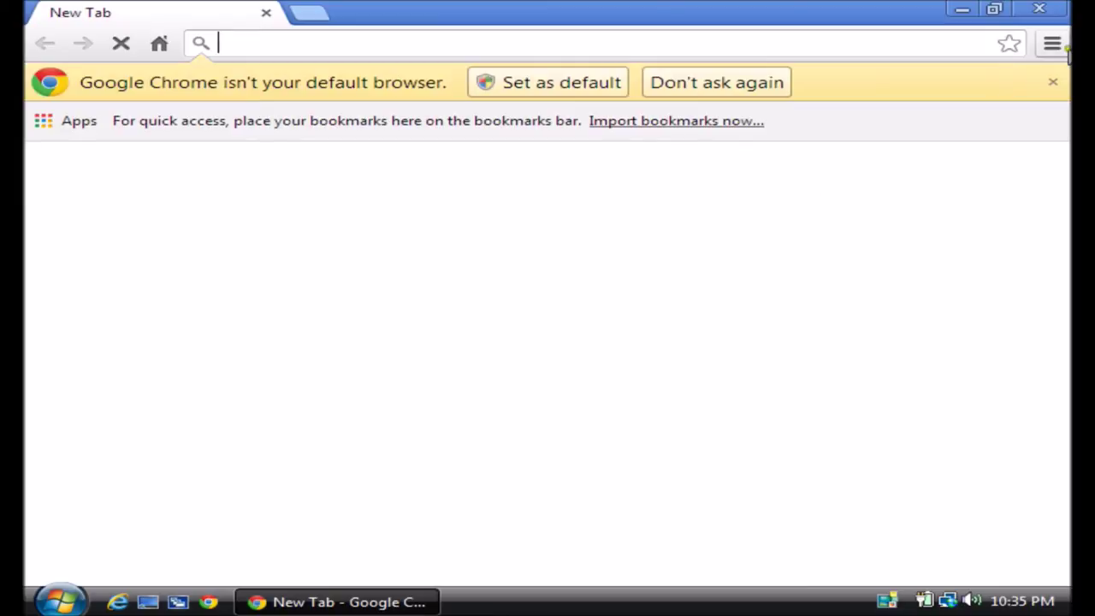
left_click(1065, 51)
mouse_move(1018, 130)
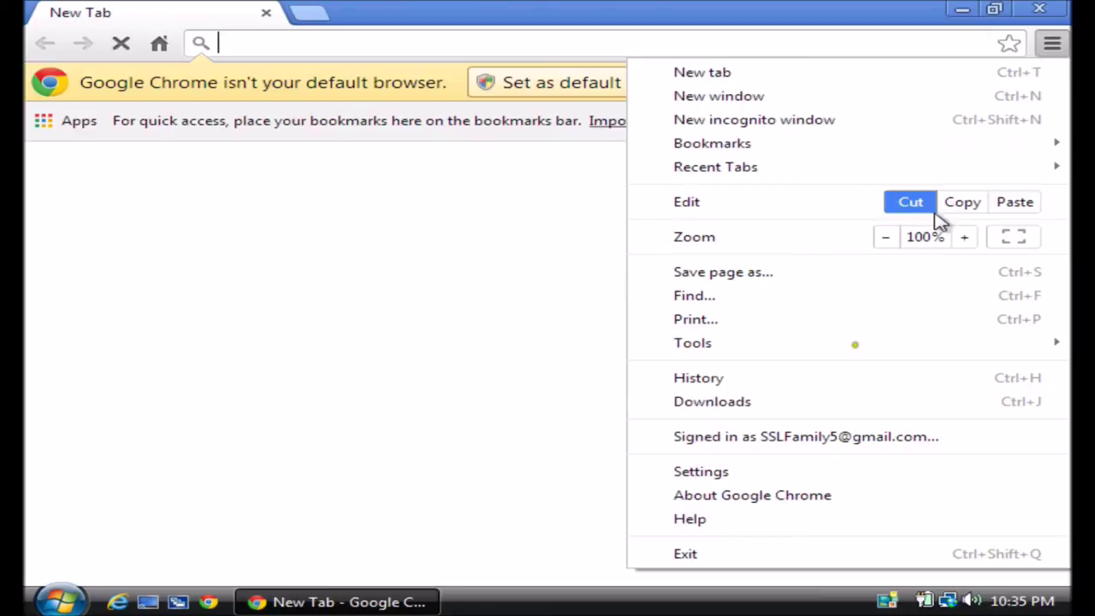
left_click(783, 473)
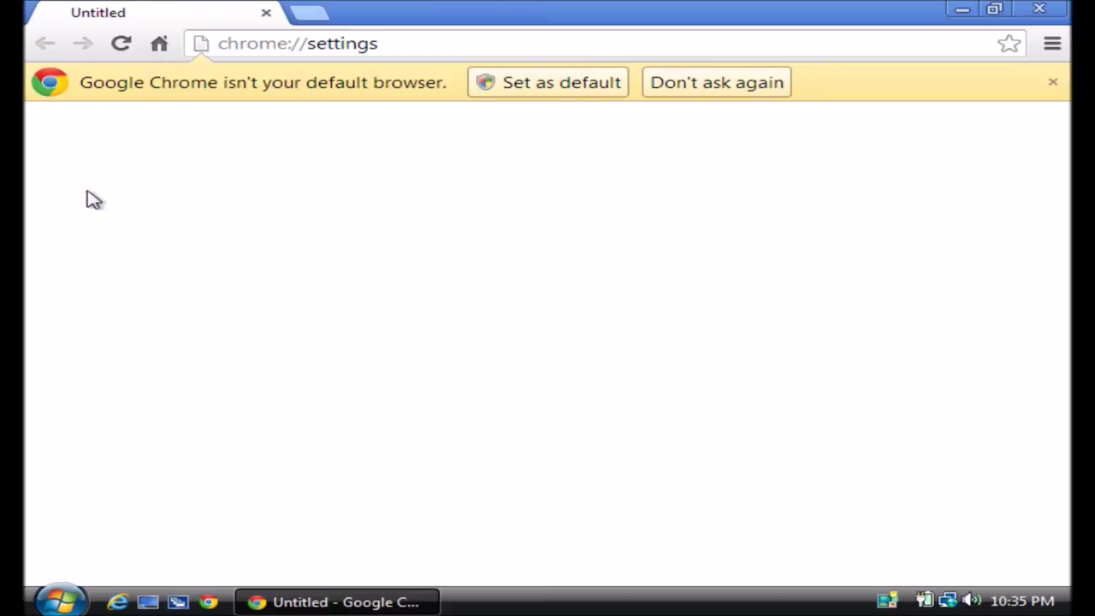
key("F5")
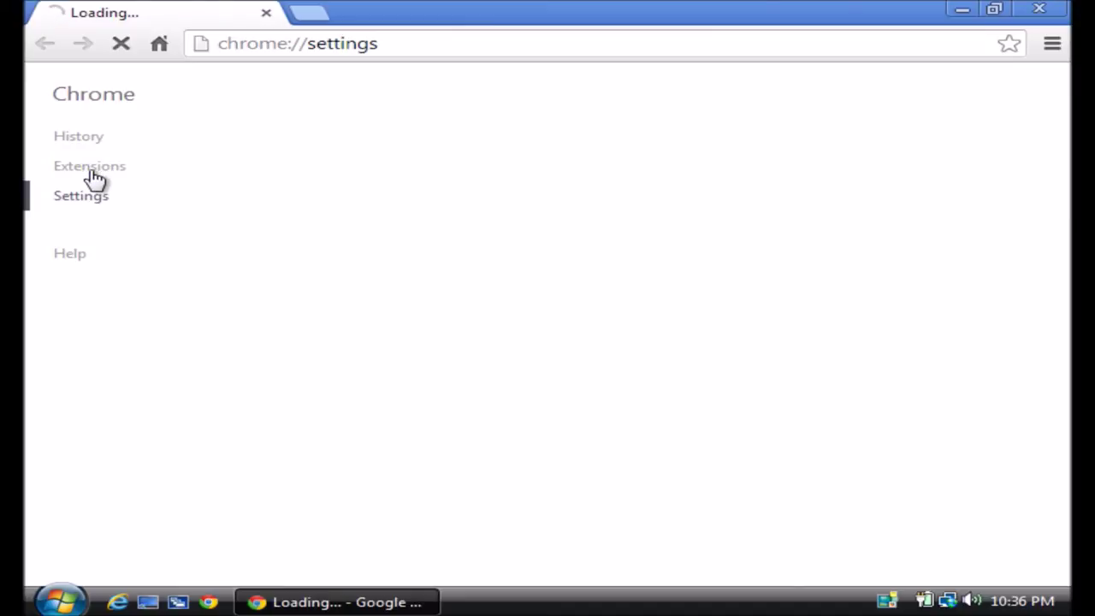
Examine the extensions installed in the browser, and return to the settings page
left_click(90, 171)
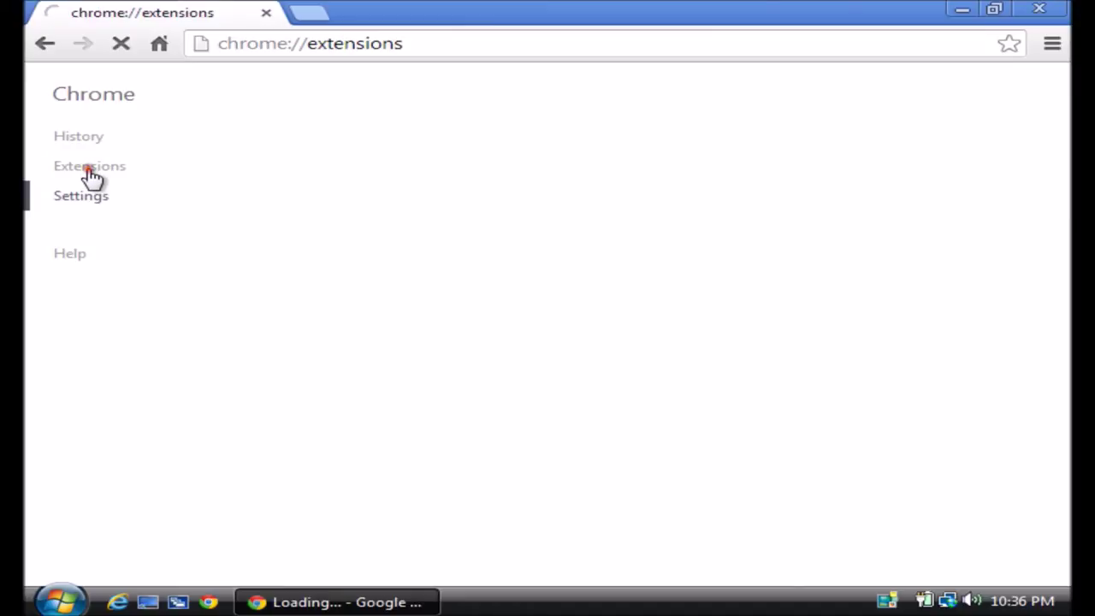
left_click(367, 203)
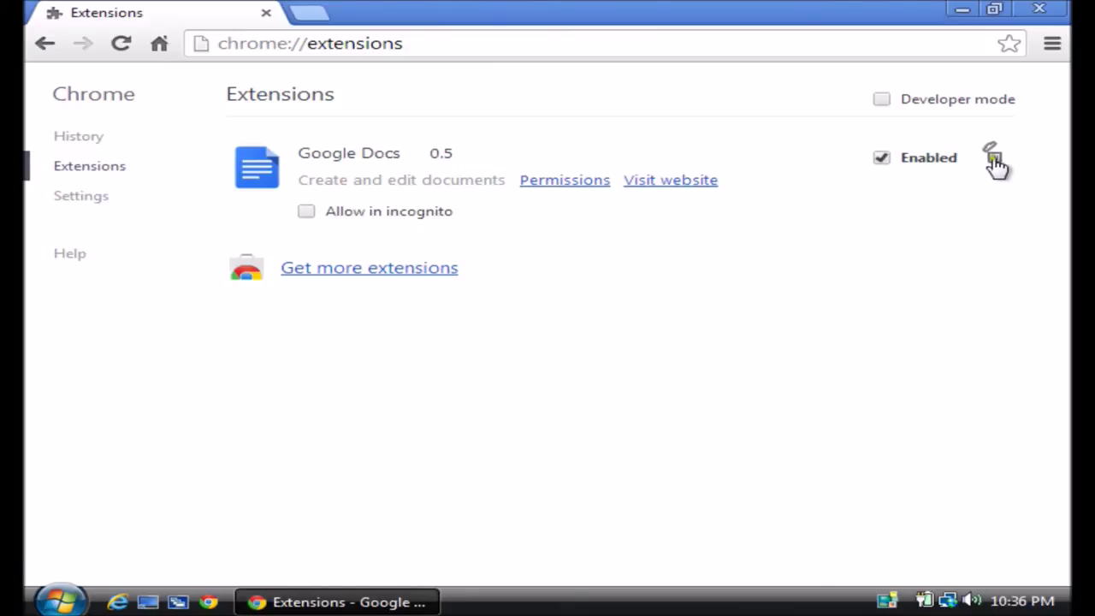
left_click(85, 204)
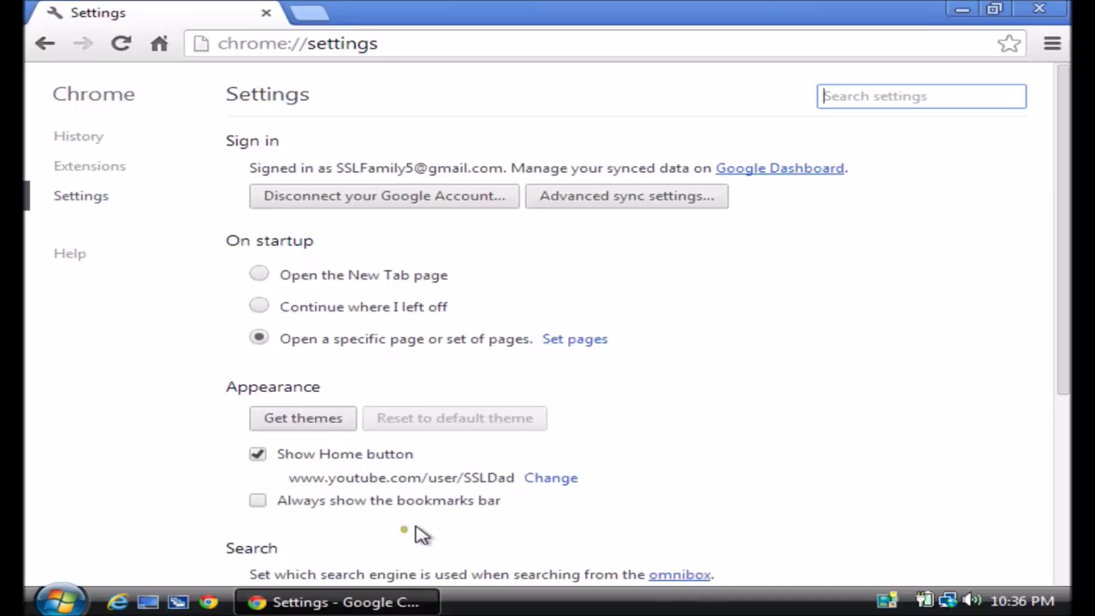
Remove AOL, Ask and Yahoo! from the default search engines, confirm the list, and close Chrome
scroll(402, 532, "down", 1)
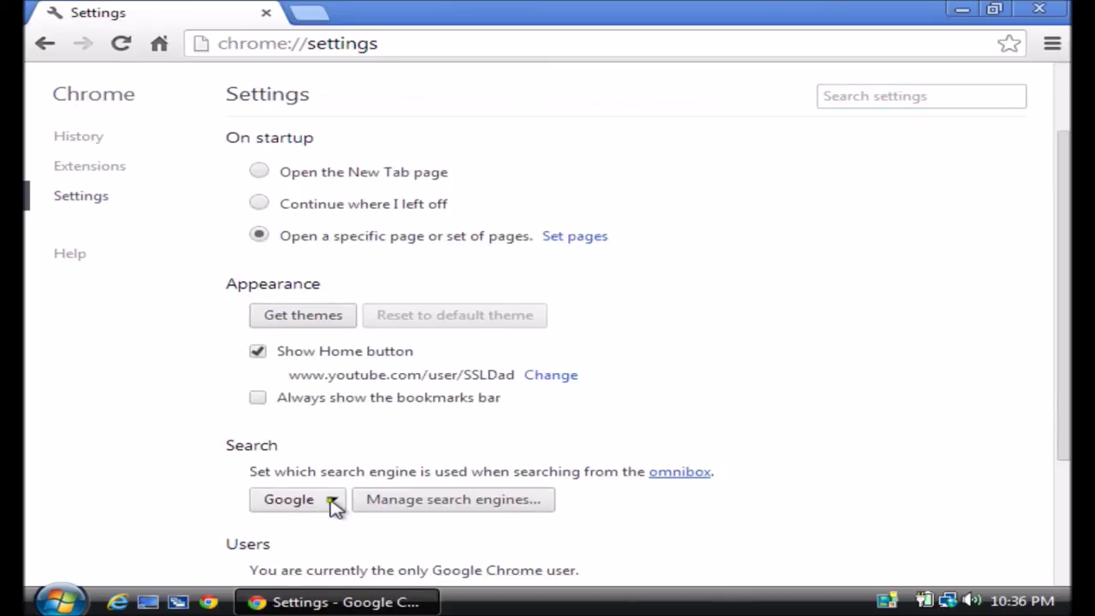
left_click(430, 503)
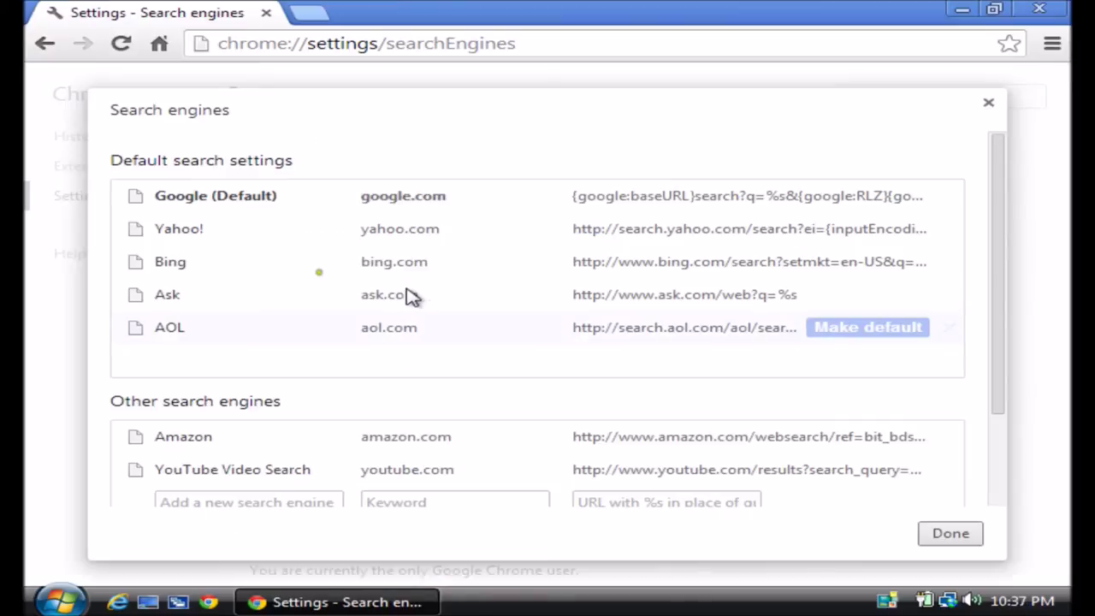
left_click(248, 261)
left_click(193, 224)
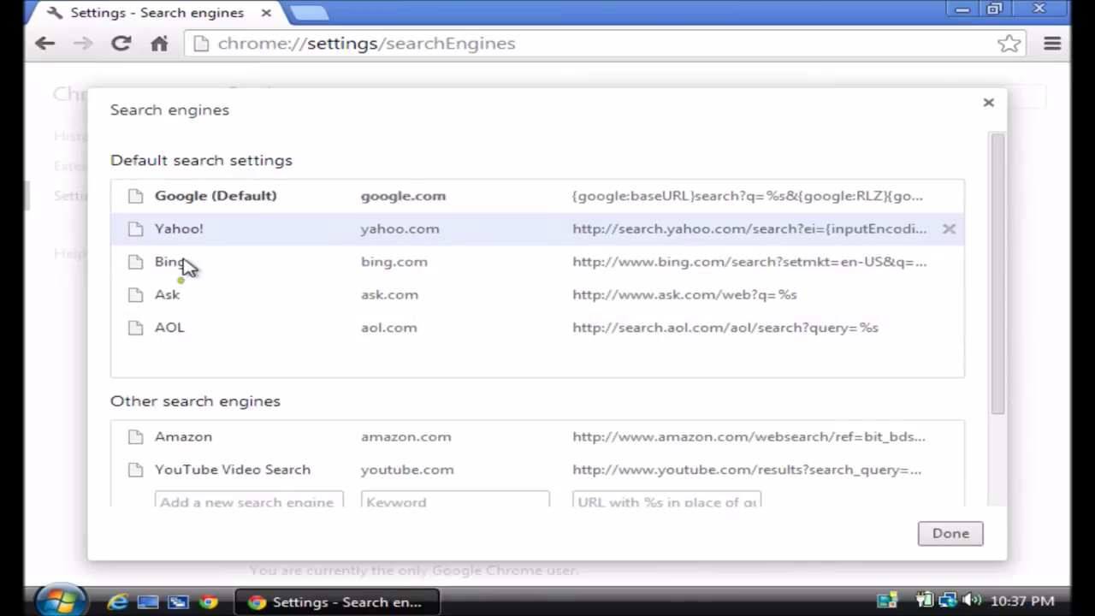
left_click(210, 332)
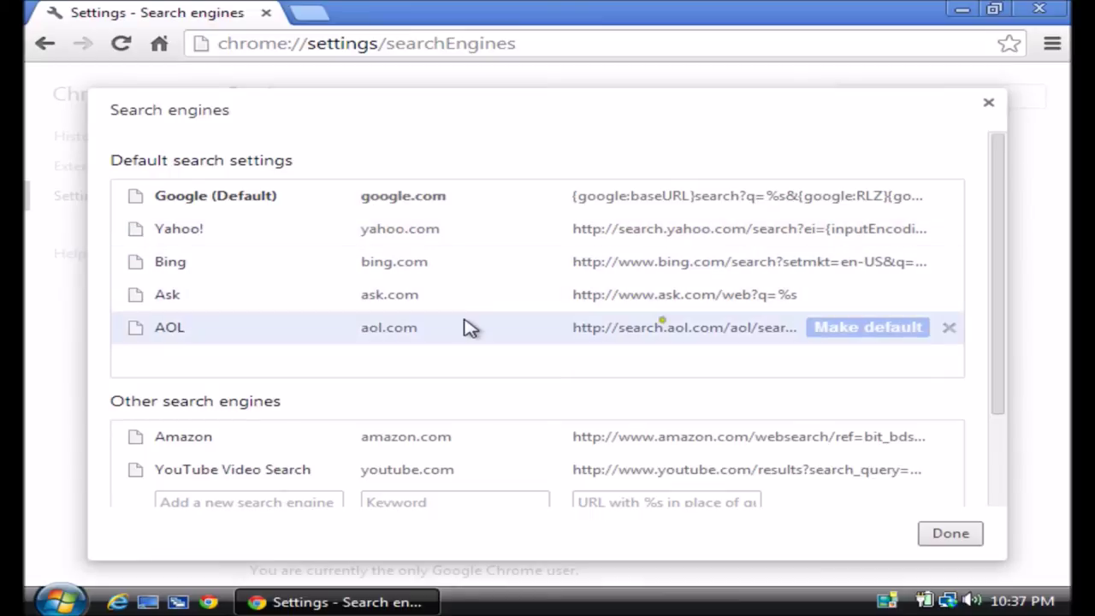
left_click(947, 328)
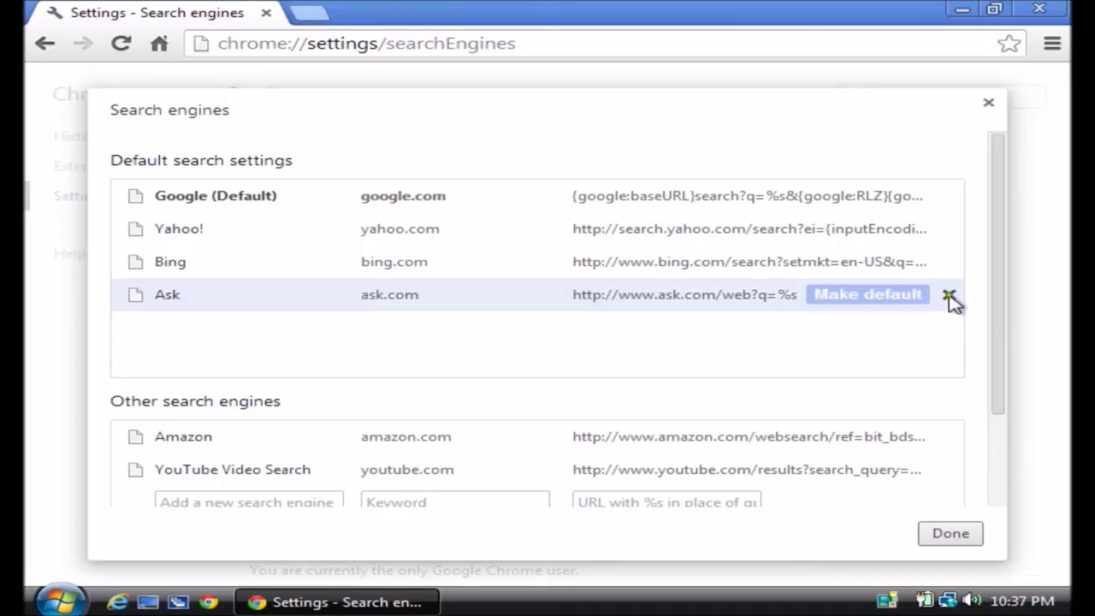
left_click(950, 295)
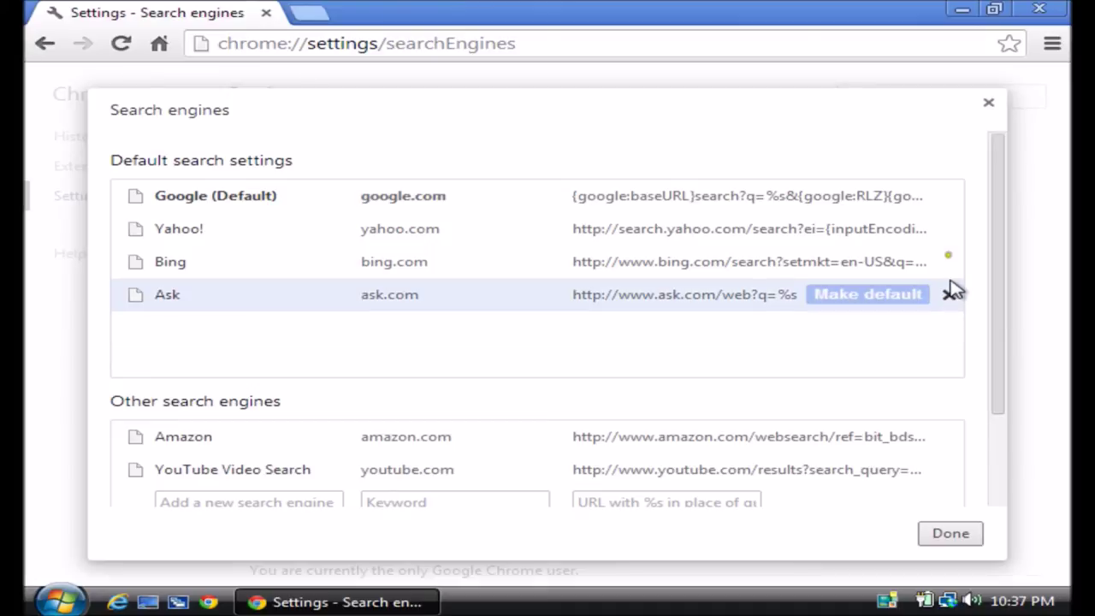
left_click(950, 230)
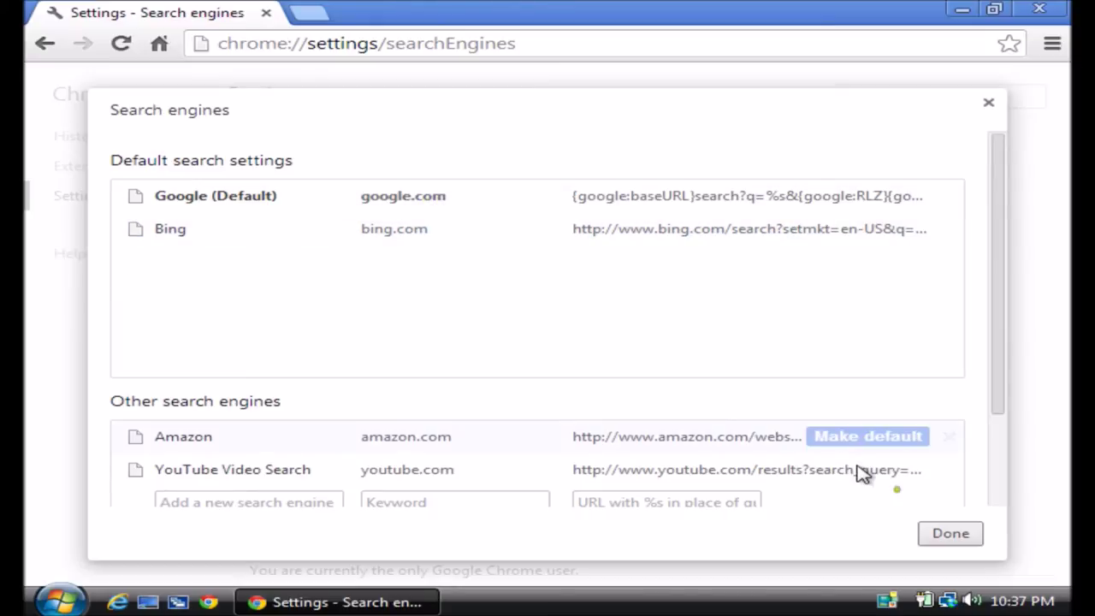
left_click(941, 530)
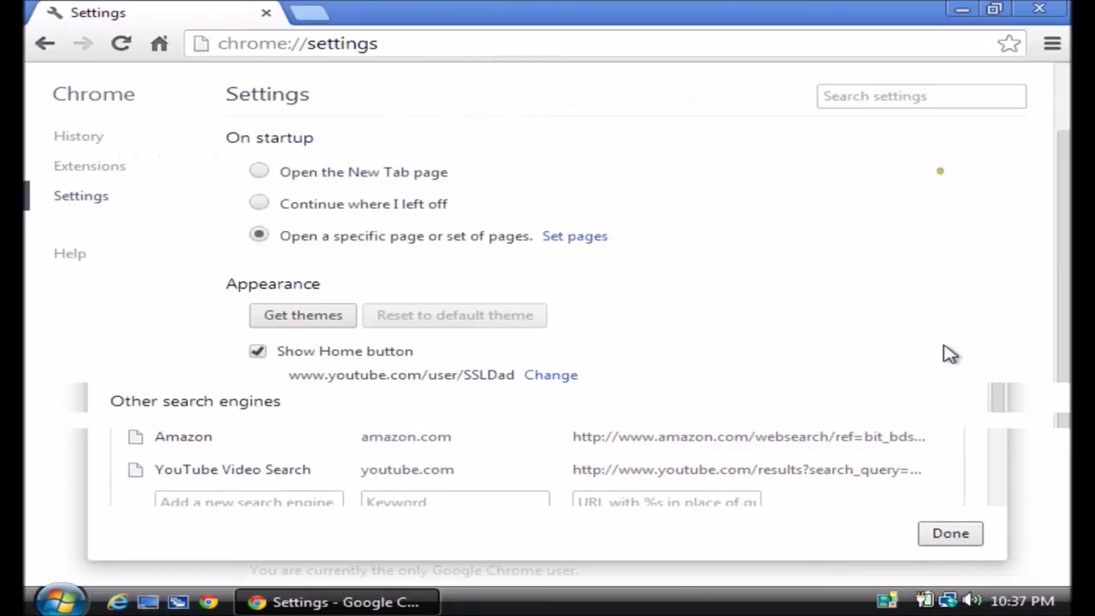
left_click(1037, 11)
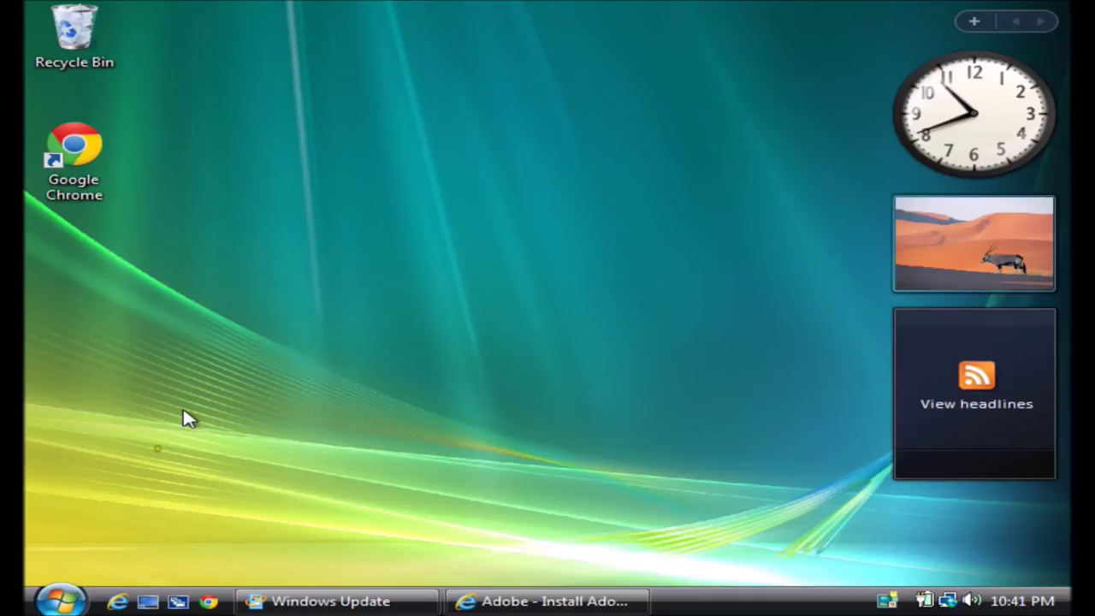
Search the computer's programs for "wuapp" and open Windows Update
left_click(72, 604)
left_click(77, 567)
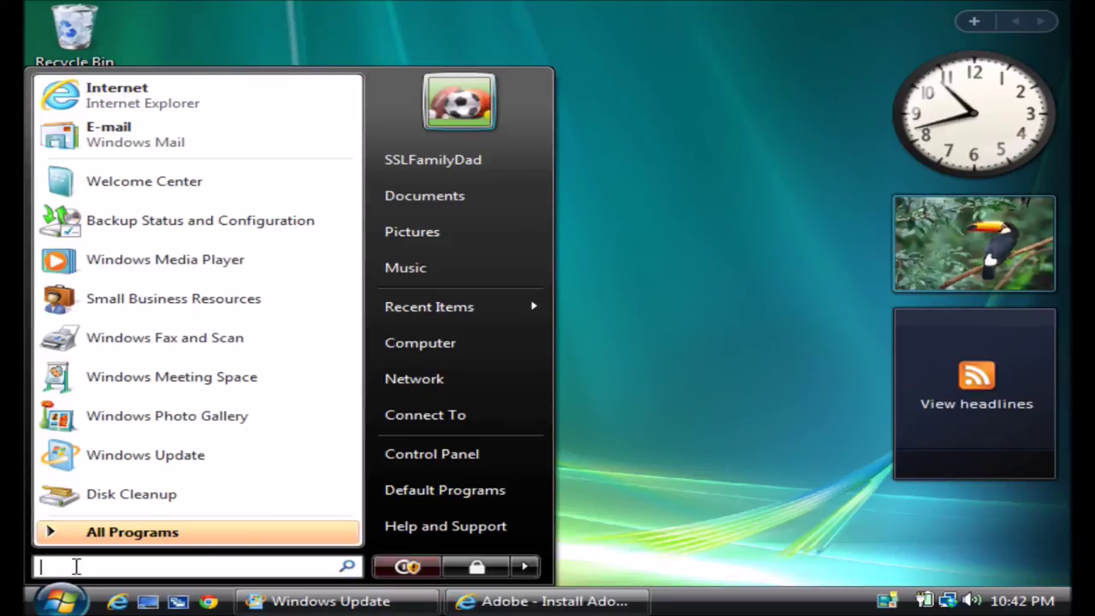
type("wuapp")
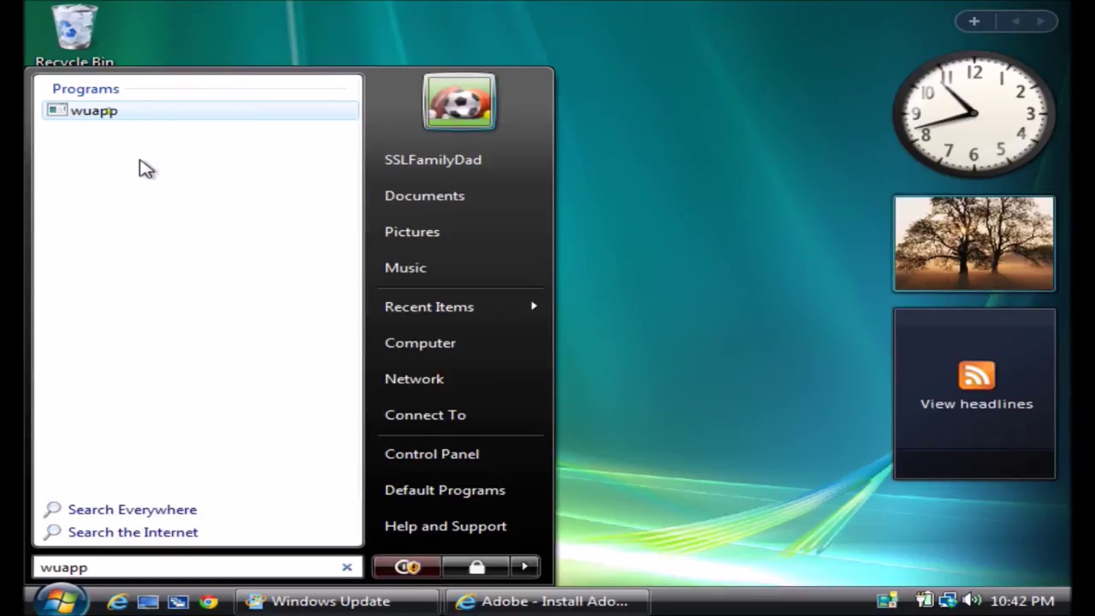
left_click(109, 113)
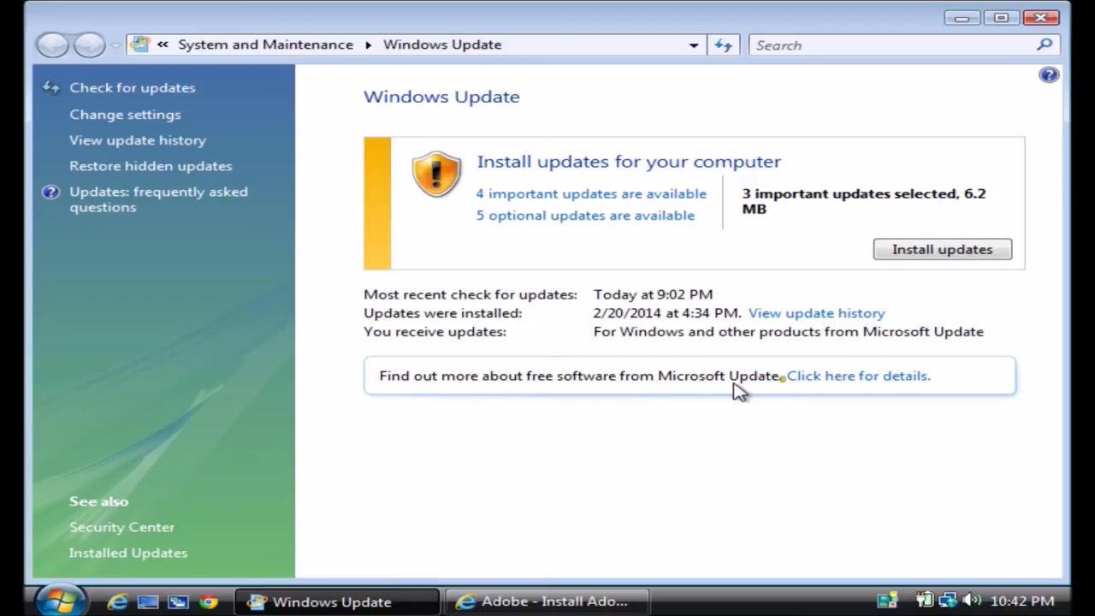
Turn on the recommended detailed notifications about new Microsoft software, granting Windows Update permission to continue
left_click(821, 385)
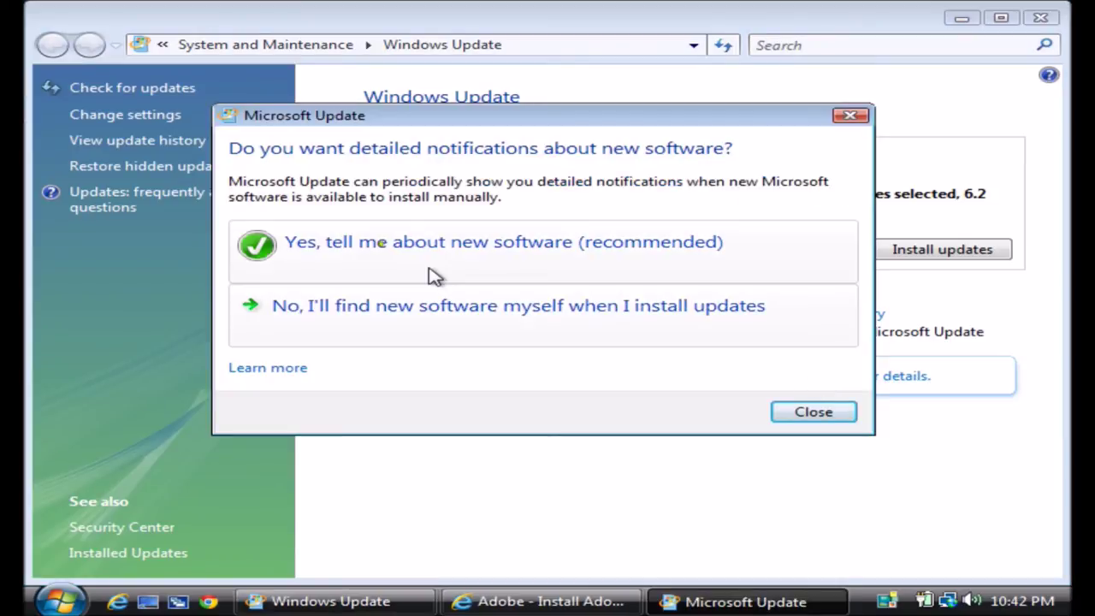
left_click(374, 250)
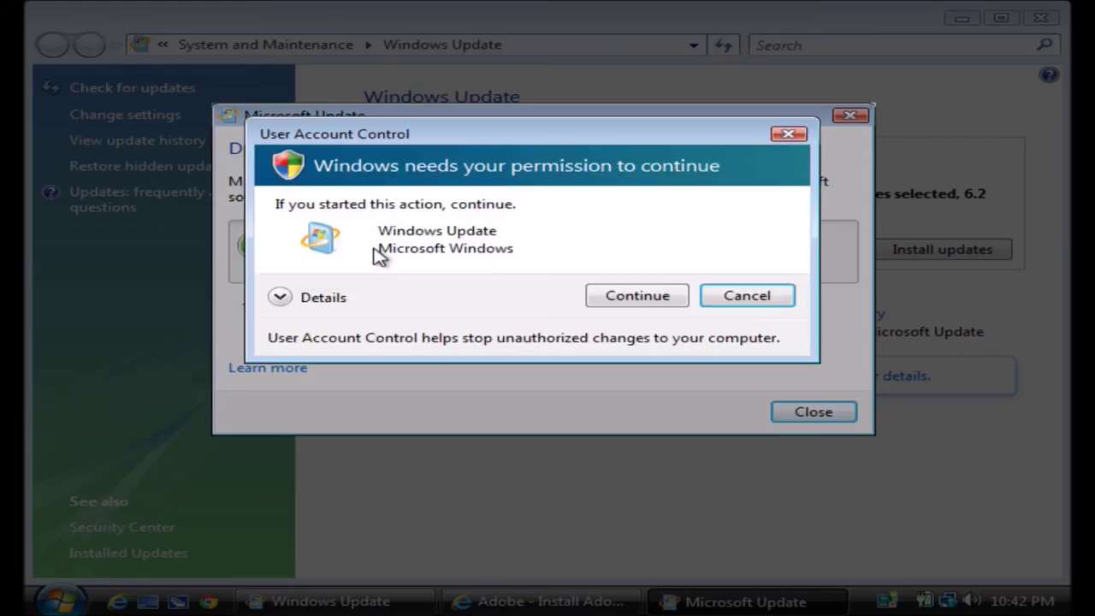
left_click(604, 295)
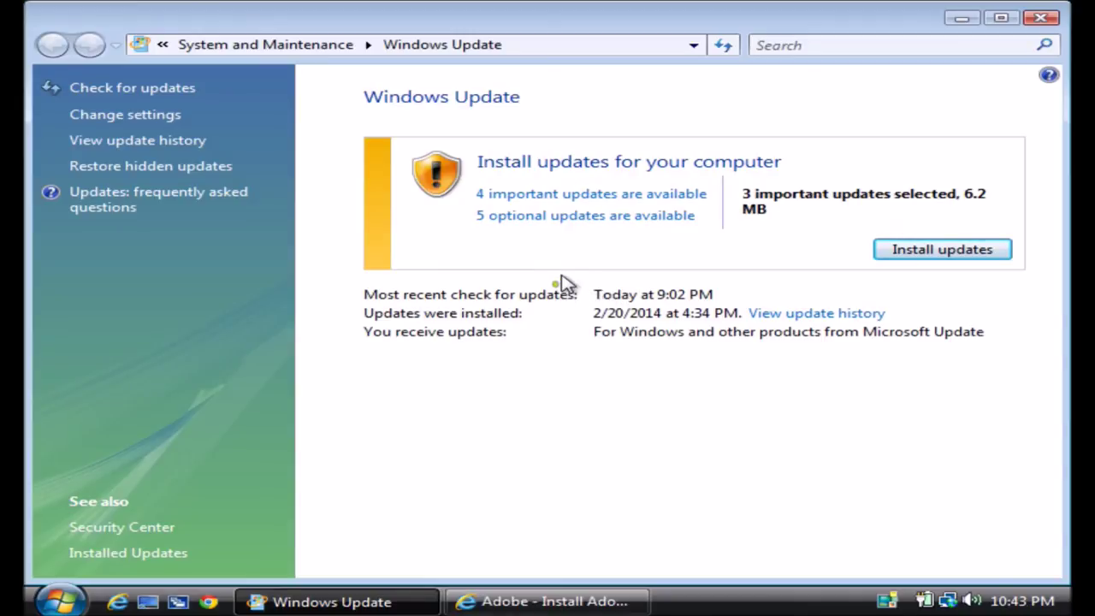
Examine the optional updates available for installation, return to the Windows Update overview, and close it
left_click(495, 218)
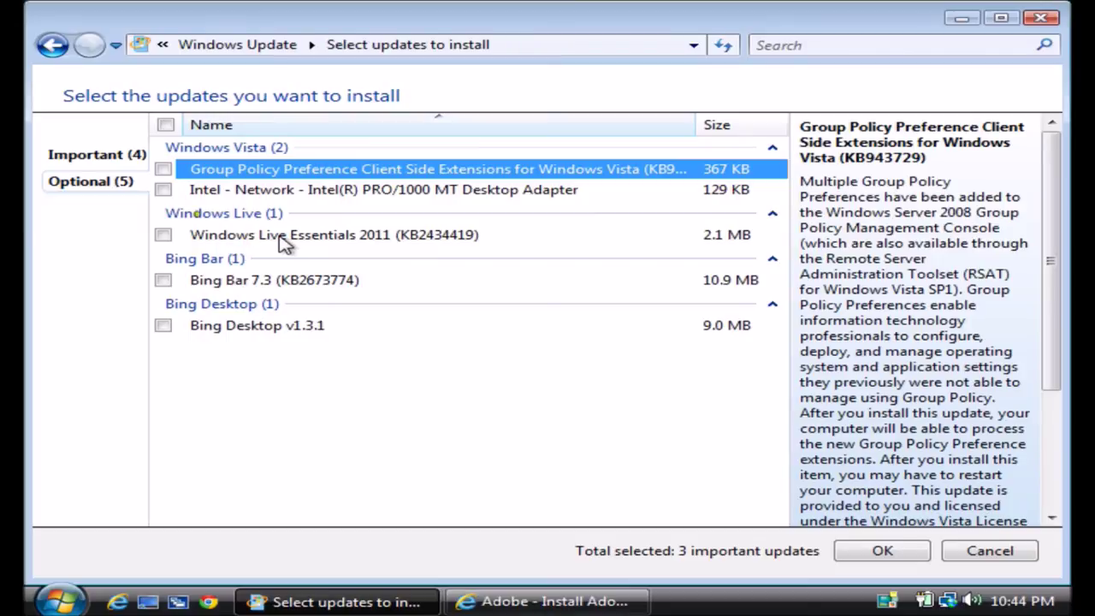
left_click(57, 50)
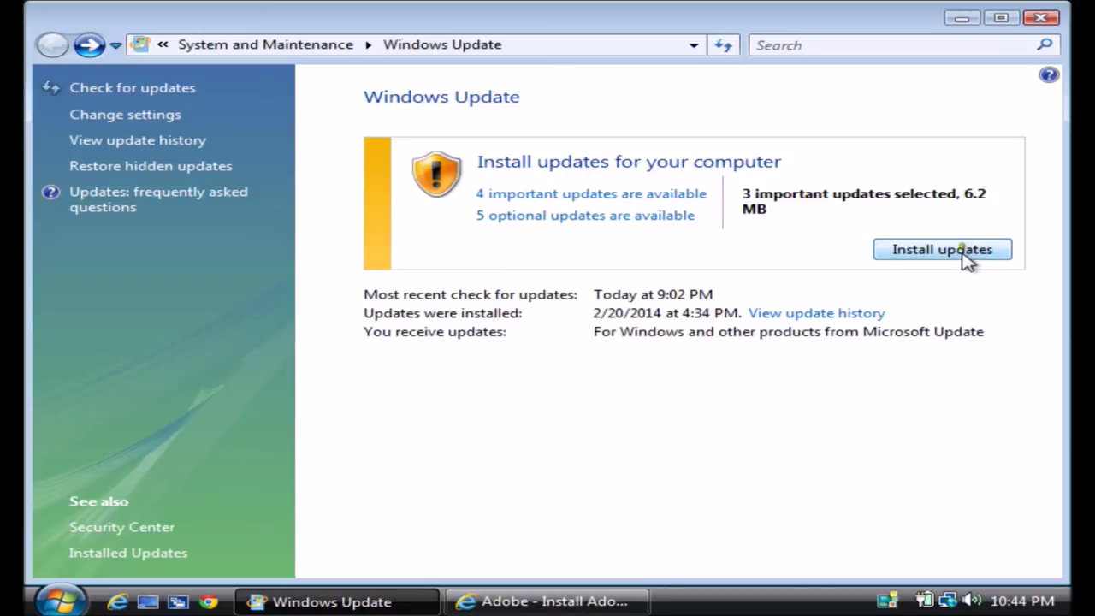
left_click(1043, 18)
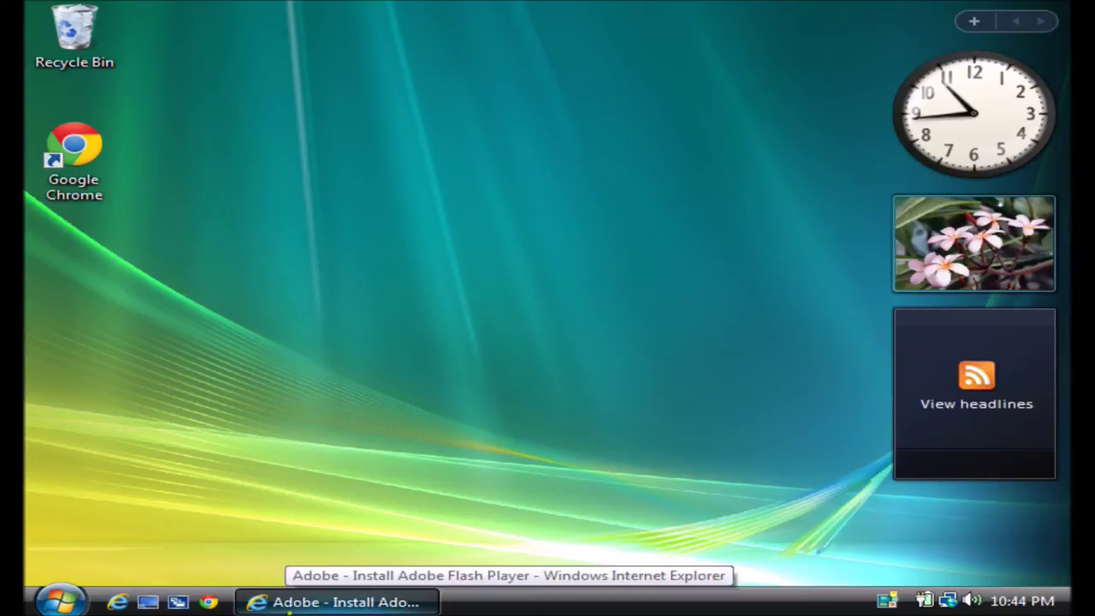
Switch to Internet Explorer, view the Adobe Reader and Flash Player download pages, and decline Flash Player's optional Google Chrome and Toolbar offer
left_click(290, 603)
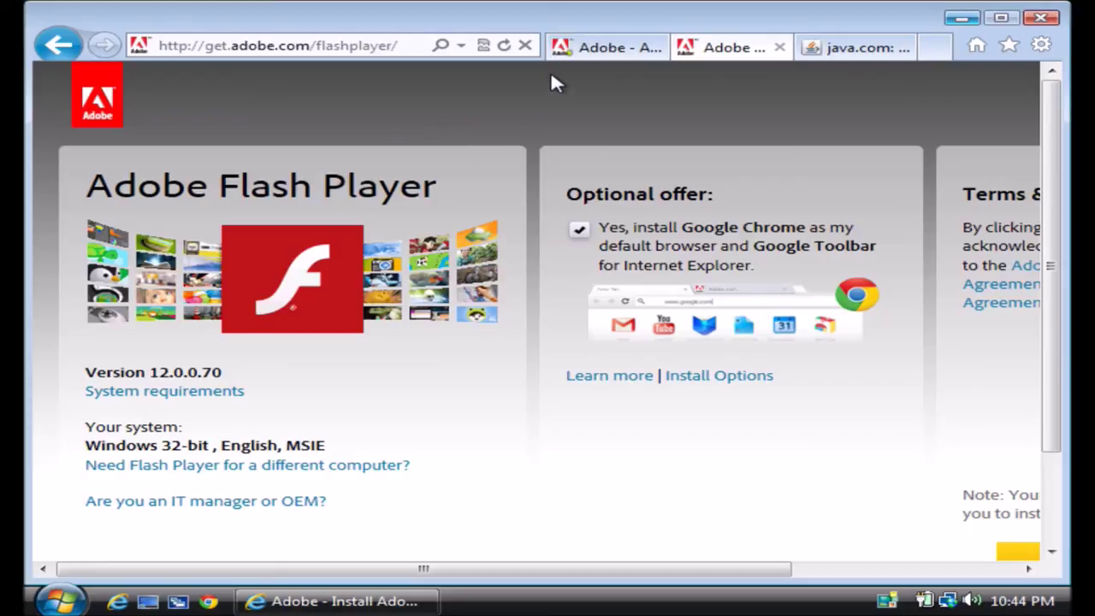
left_click(590, 48)
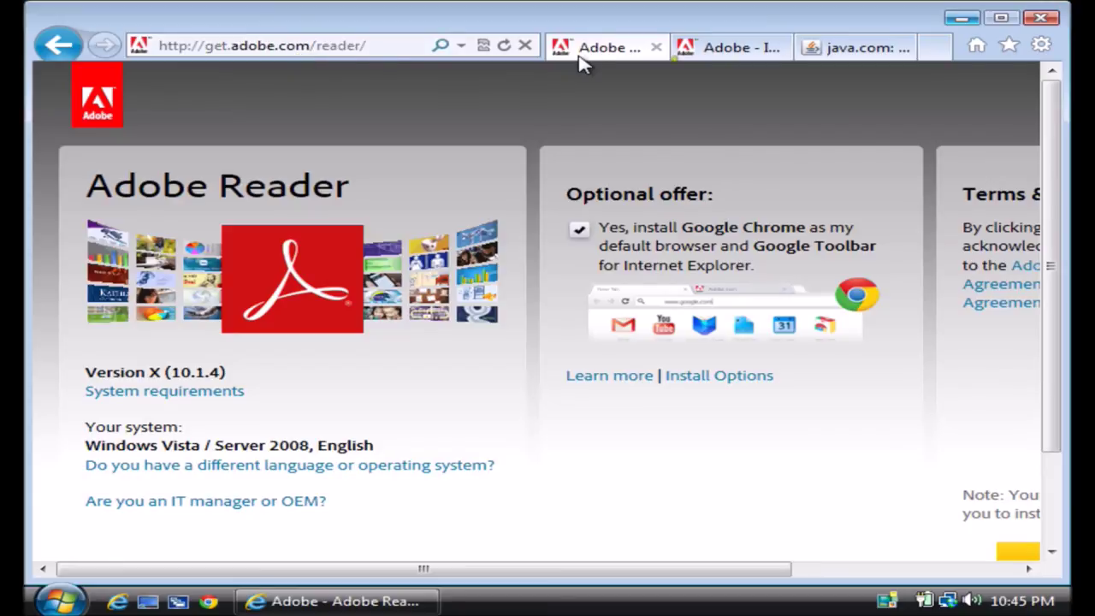
left_click(727, 64)
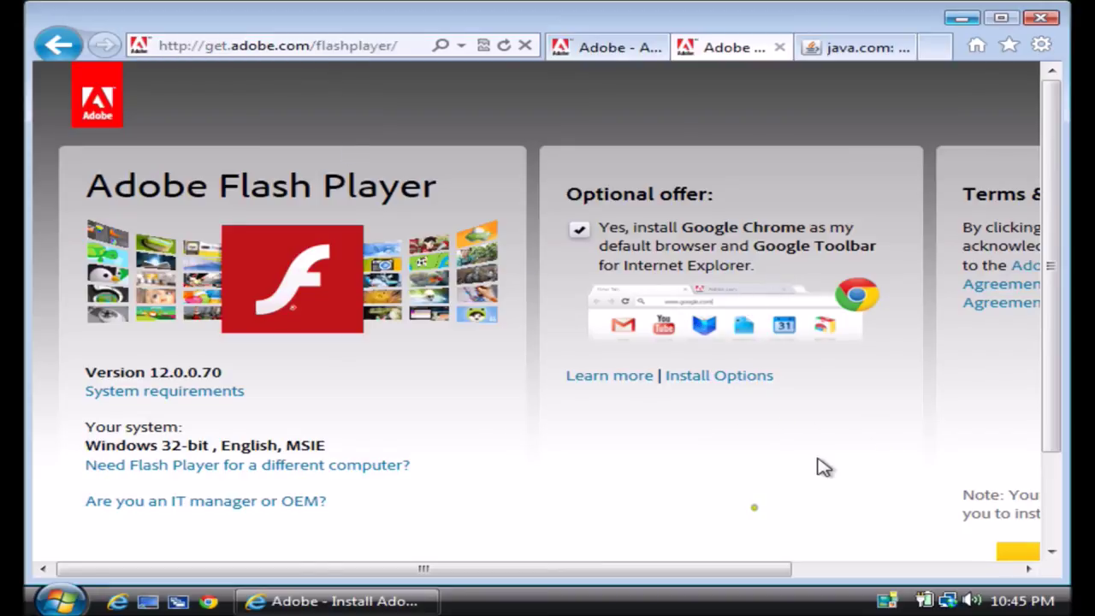
left_click(582, 231)
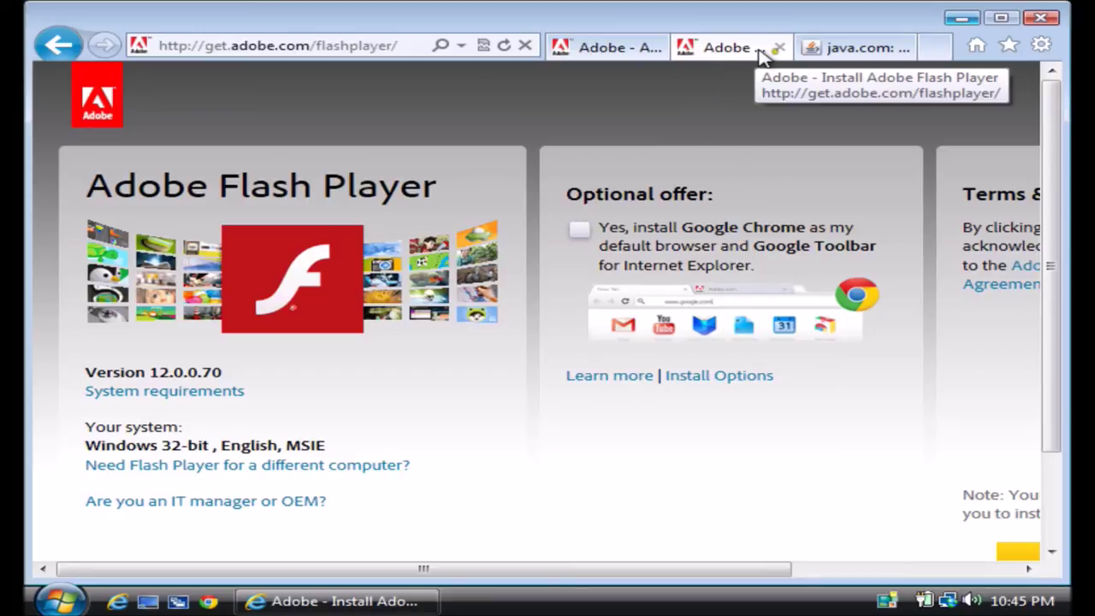
View the Java download page, and close the Java, Flash Player and Adobe Reader pages
left_click(847, 53)
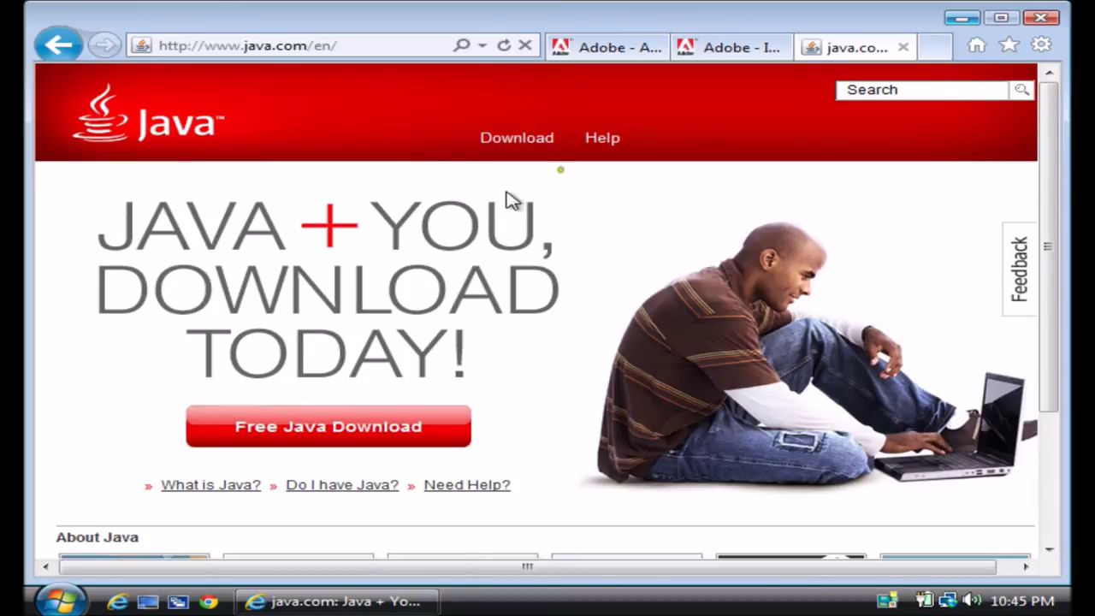
left_click(903, 48)
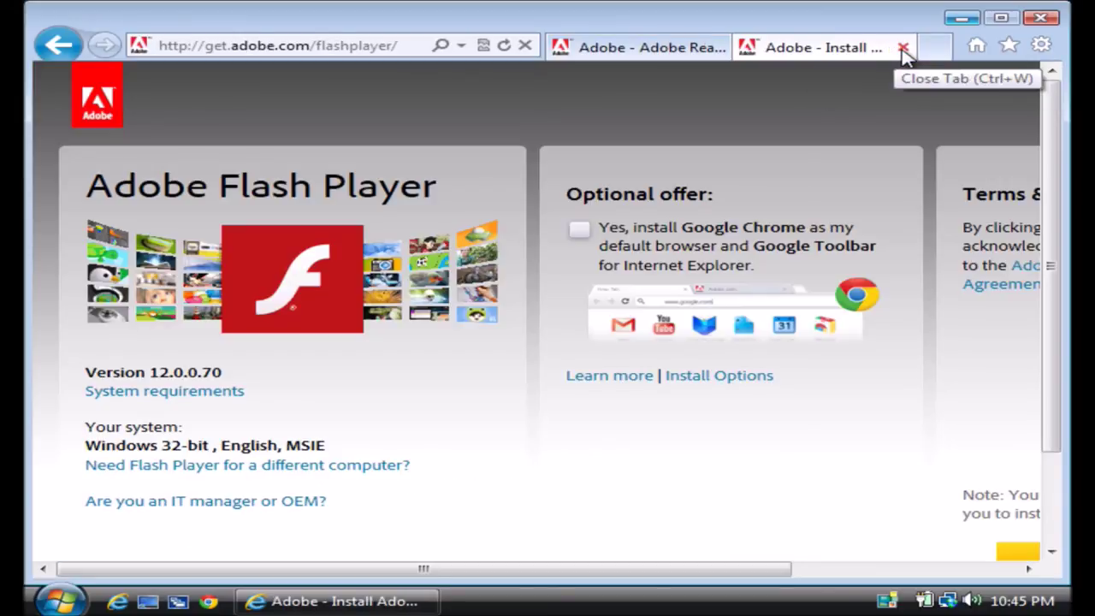
left_click(903, 49)
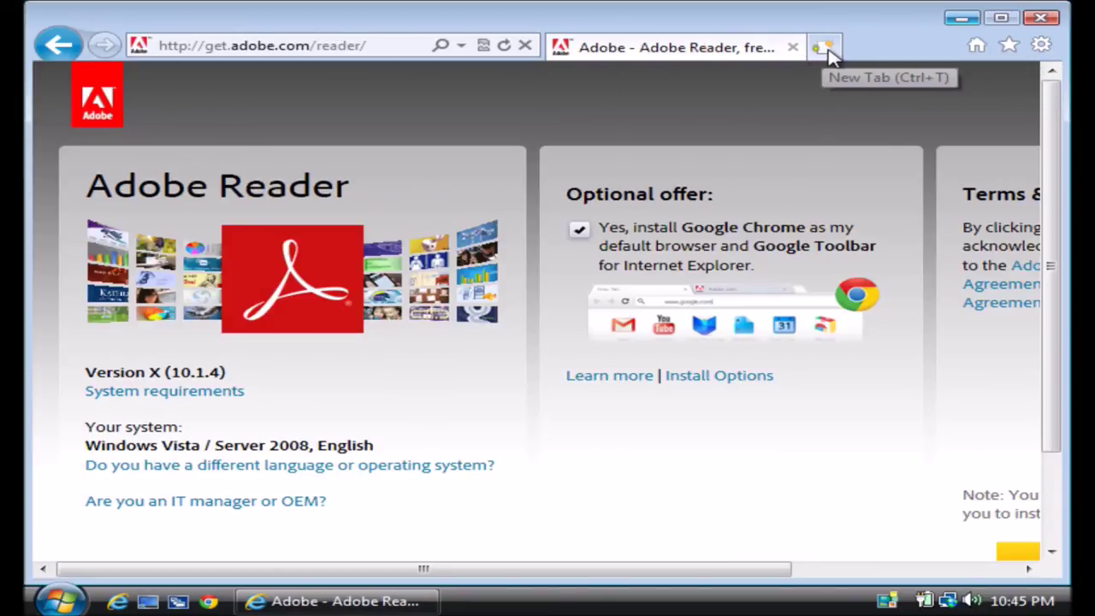
left_click(796, 48)
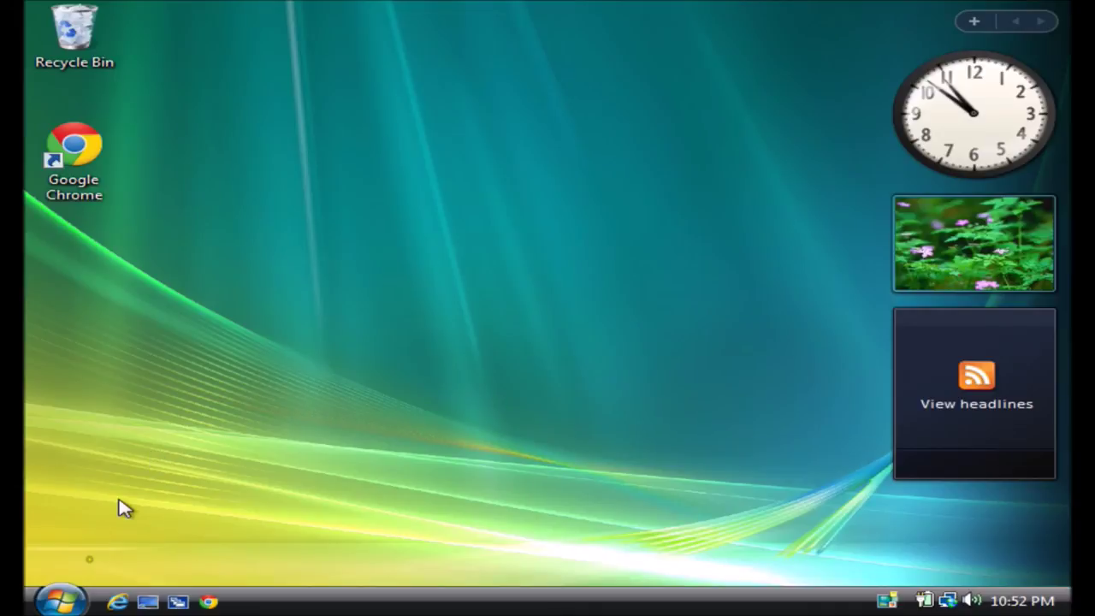
Search the computer's programs for "restore", and launch System Restore with permission to continue
left_click(79, 600)
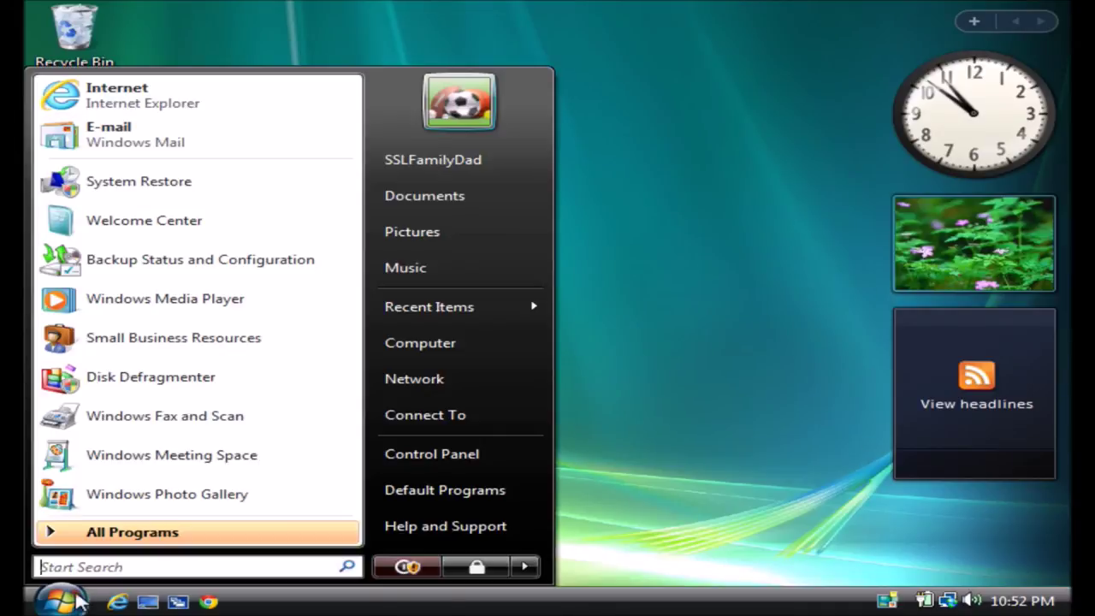
left_click(81, 566)
type("restore")
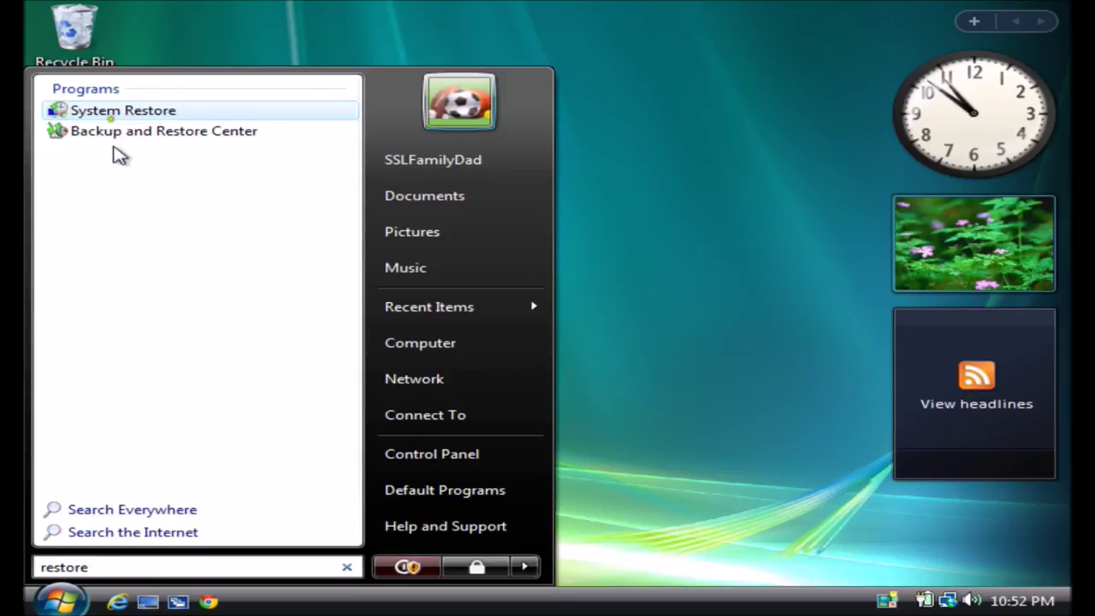
left_click(112, 111)
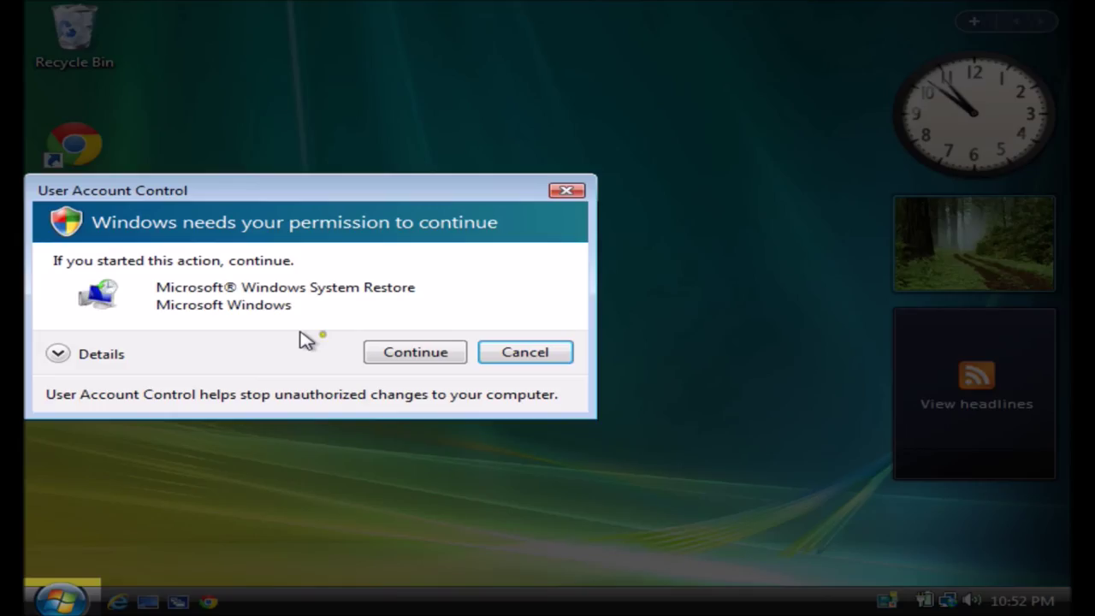
left_click(389, 352)
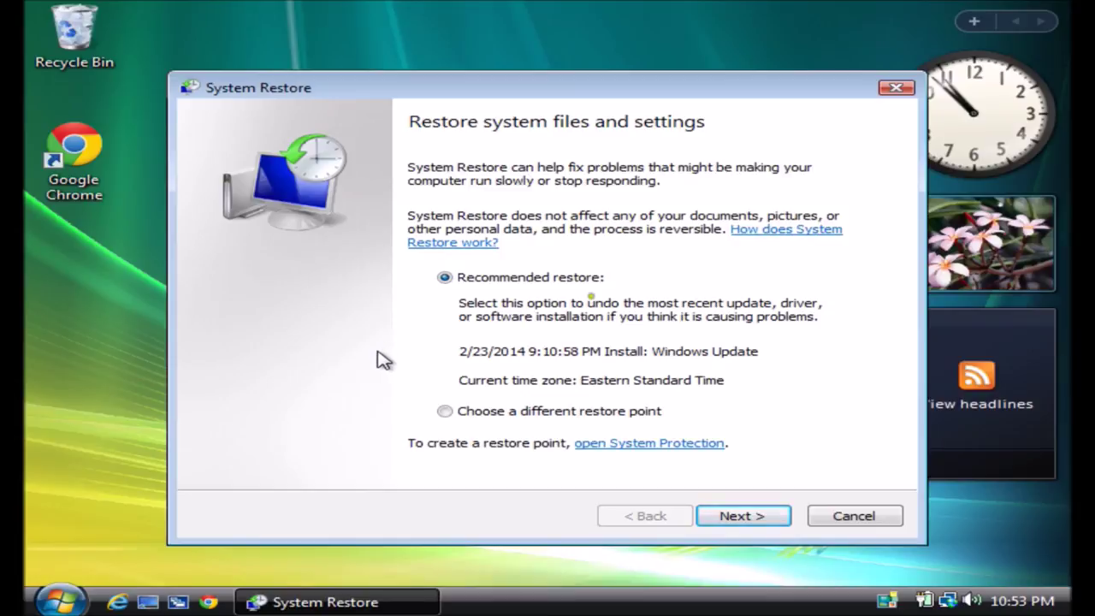
Draft a restore point described as "After Cleanup" in System Protection, cancel it, and close System Properties and System Restore
left_click(642, 445)
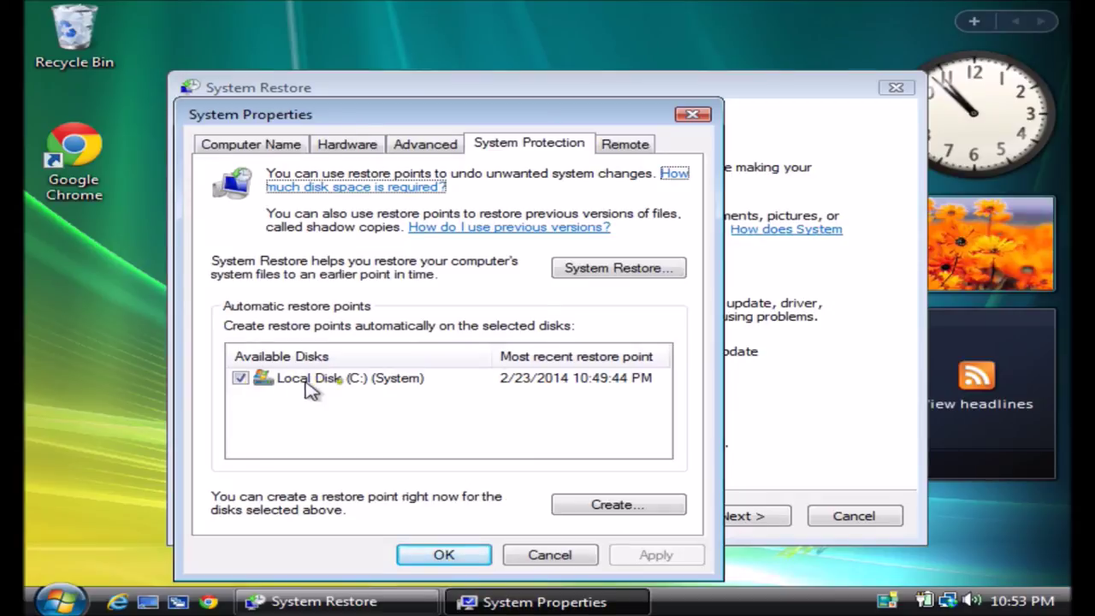
left_click(589, 507)
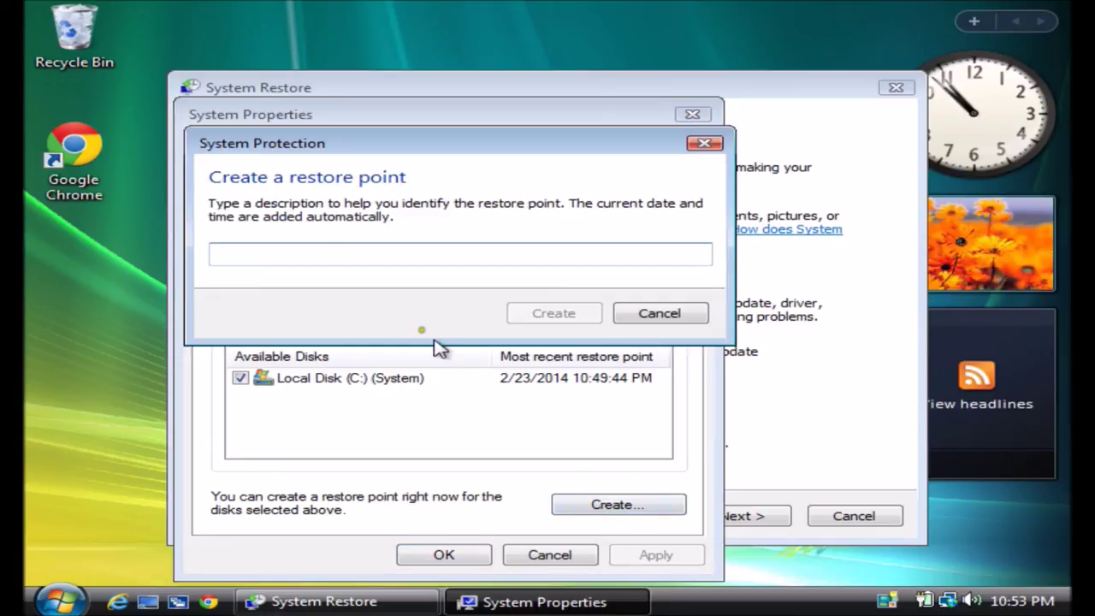
type("A")
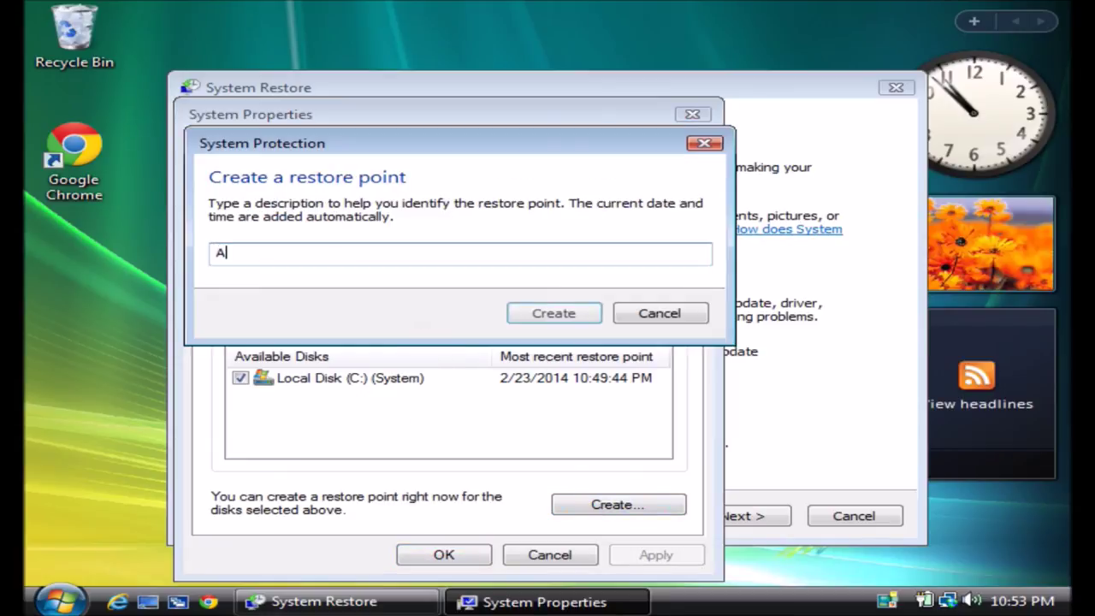
type("fter Cle")
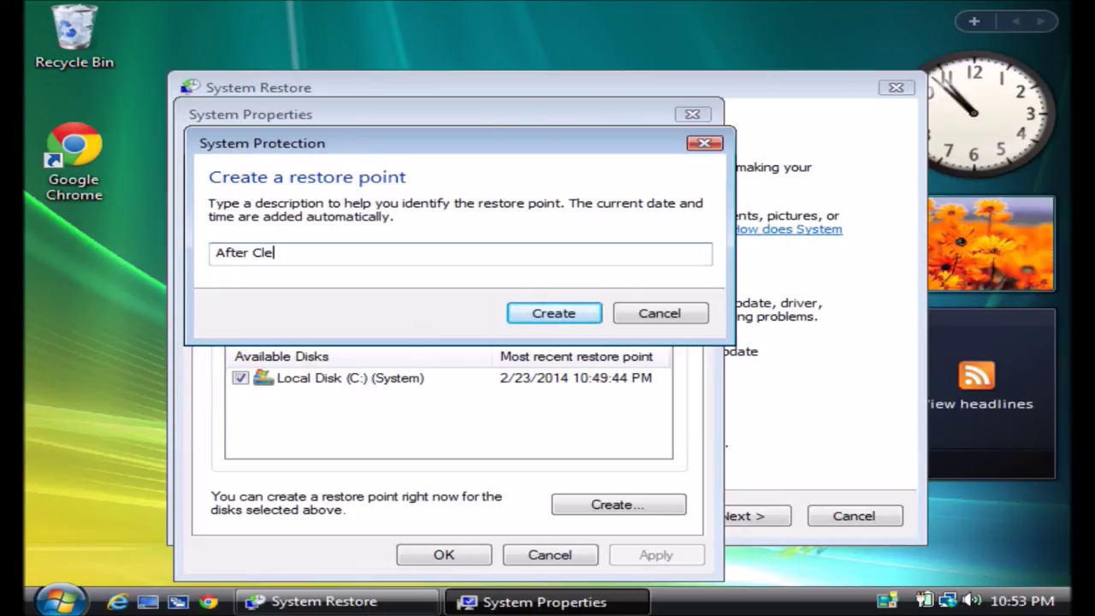
type("anup")
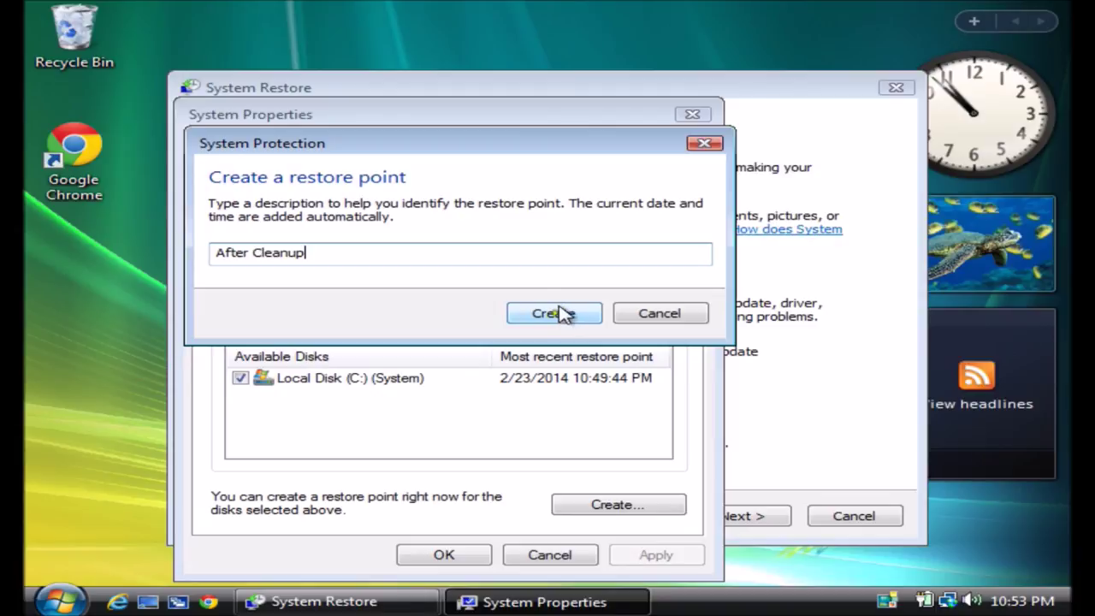
left_click(674, 315)
left_click(695, 114)
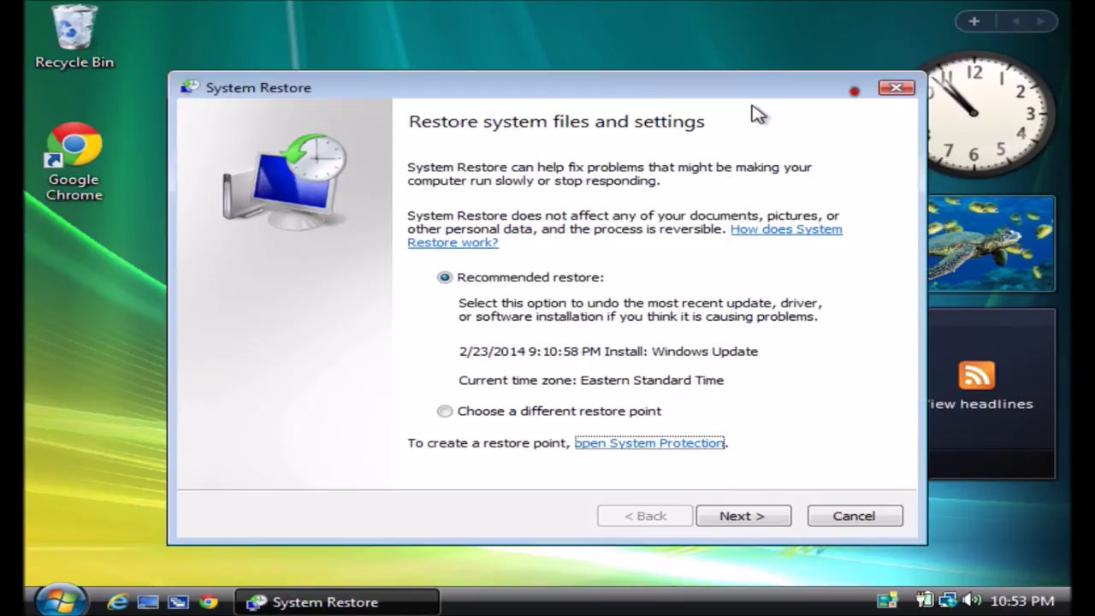
left_click(894, 90)
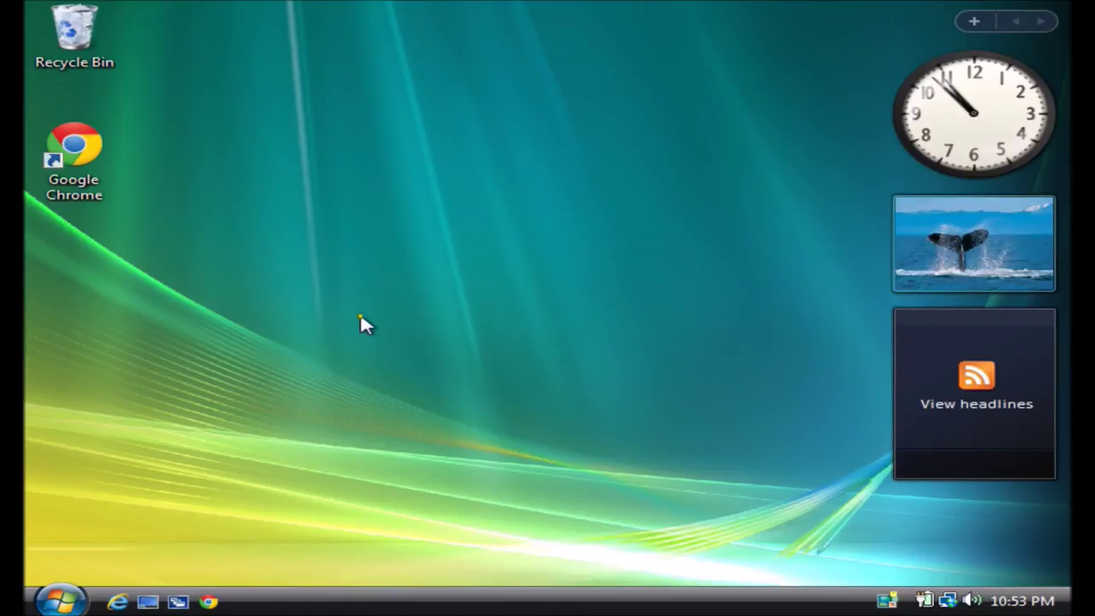
Search the computer's programs for "defrag", launch Disk Defragmenter with permission to view its schedule and options, and close it
left_click(74, 599)
type("defrag")
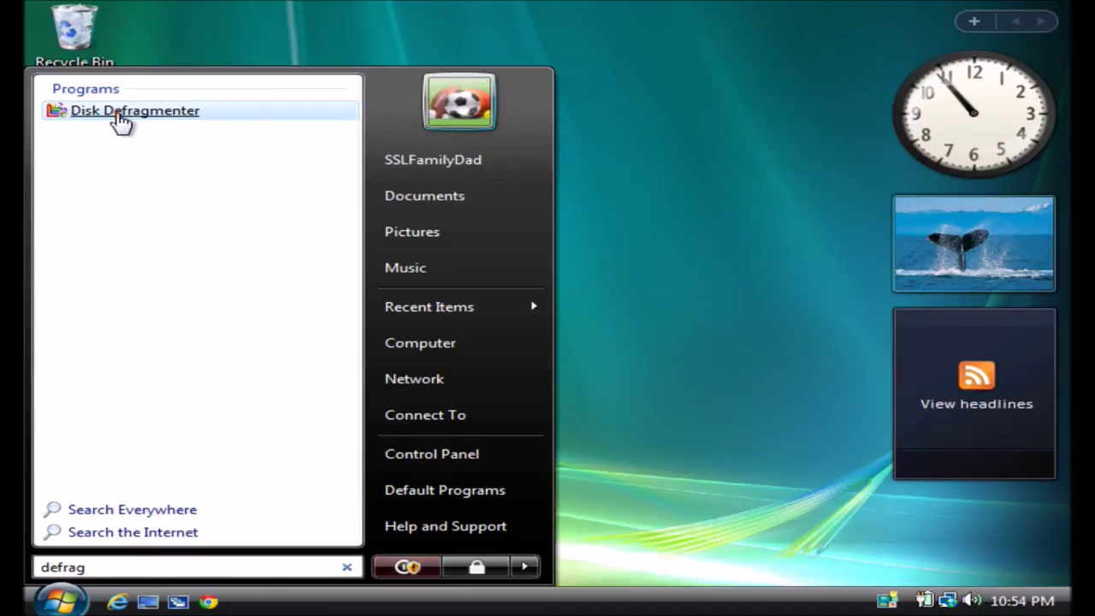
left_click(118, 113)
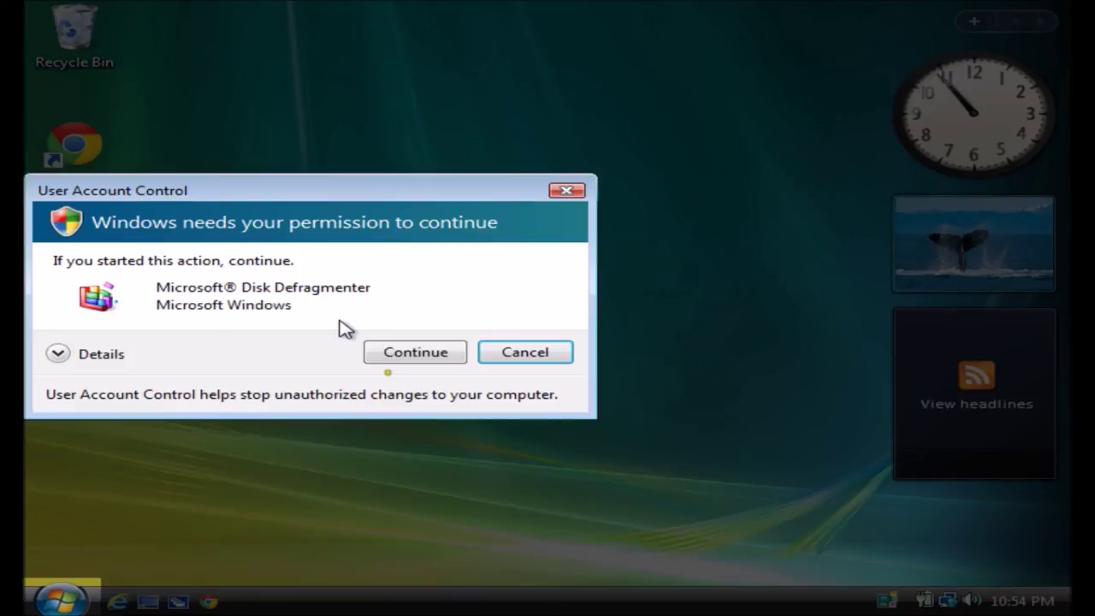
left_click(387, 354)
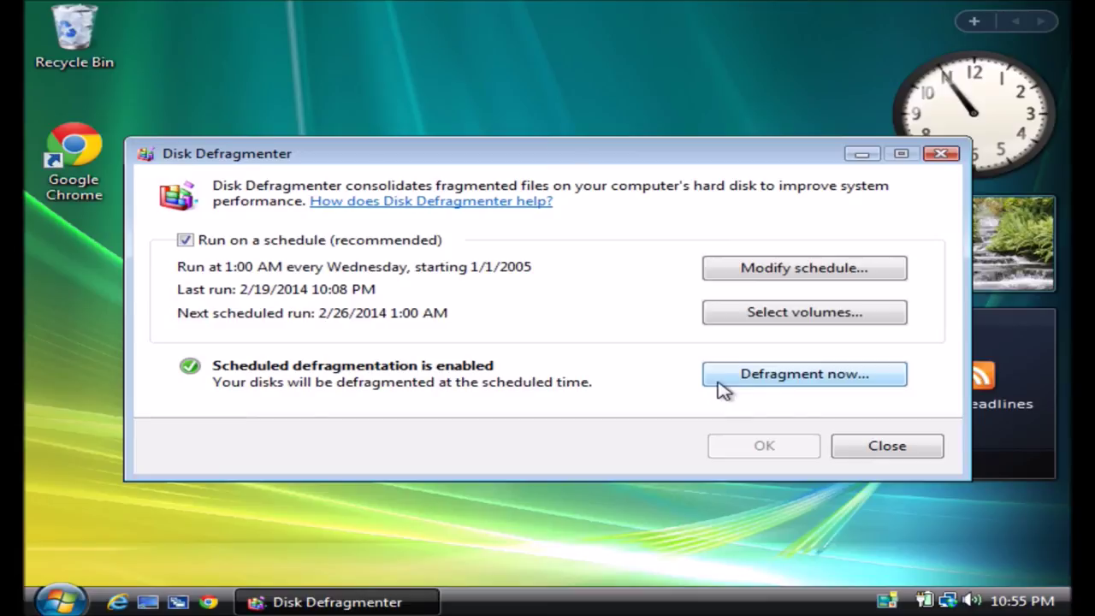
left_click(851, 443)
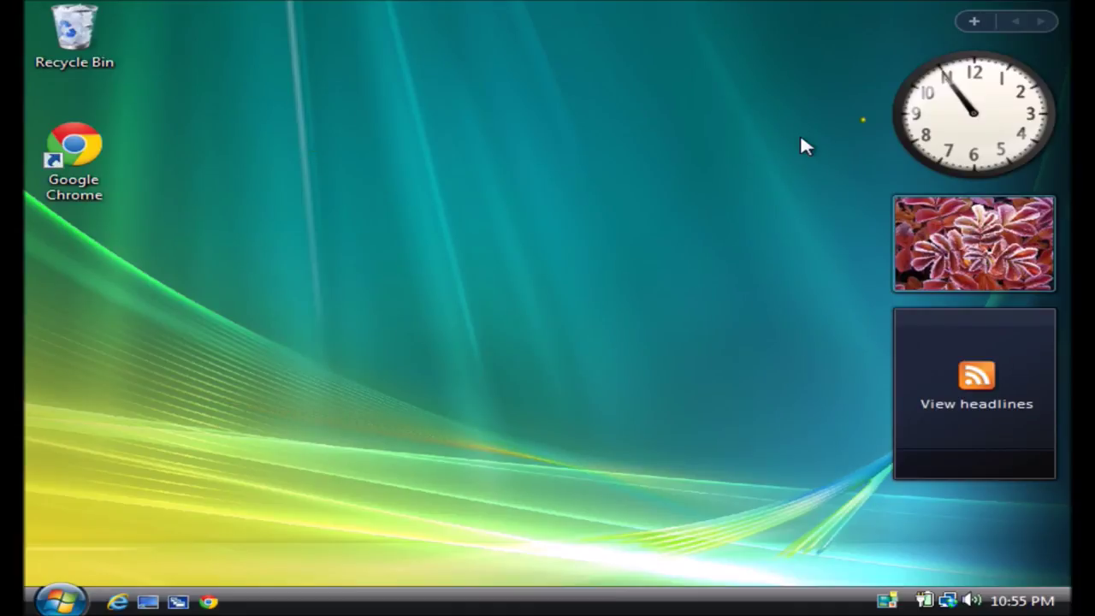
Remove the feed headlines, picture slideshow and clock gadgets from the Windows Sidebar
mouse_move(972, 59)
left_click(1020, 131)
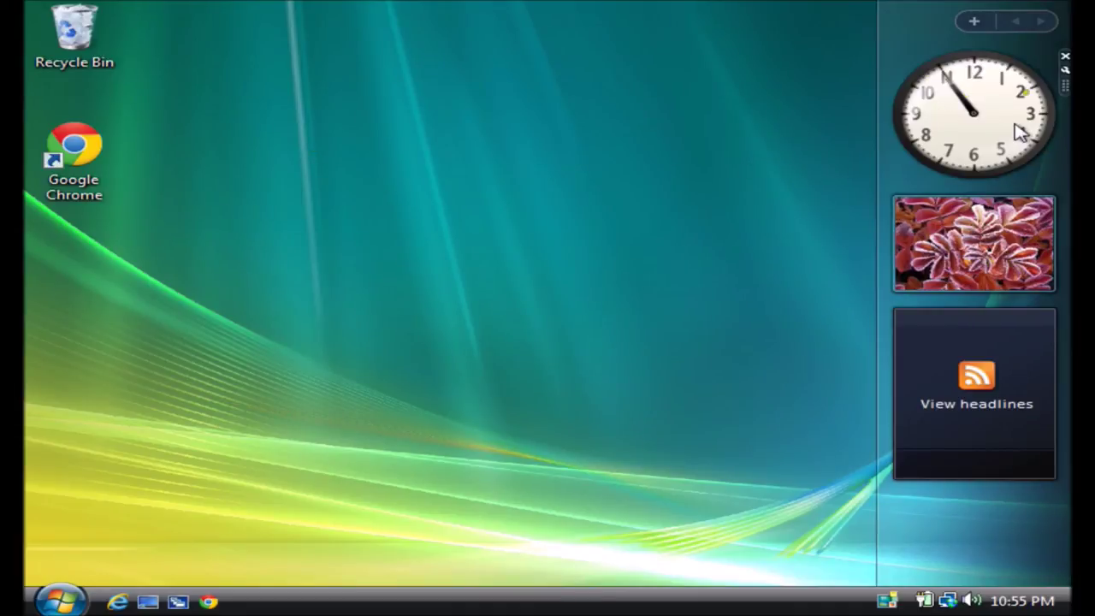
mouse_move(933, 258)
mouse_move(935, 412)
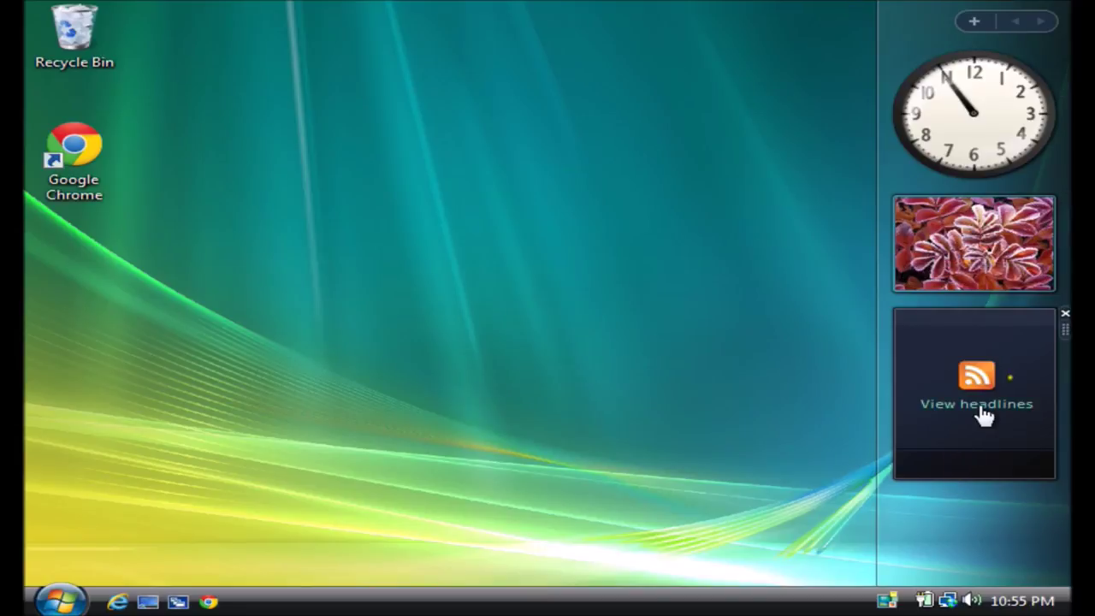
left_click(1063, 316)
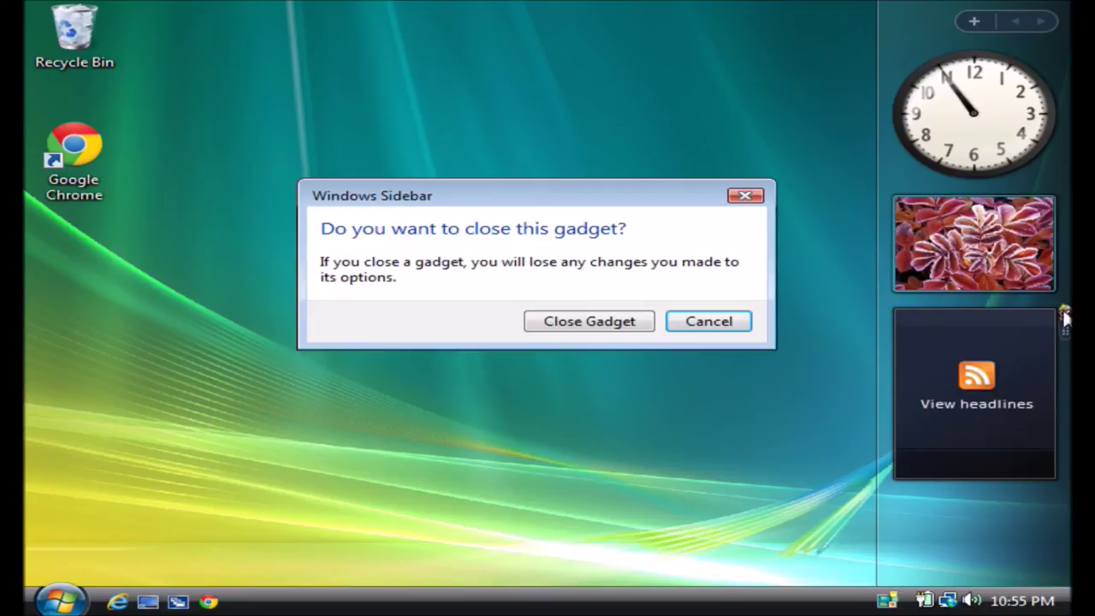
left_click(599, 317)
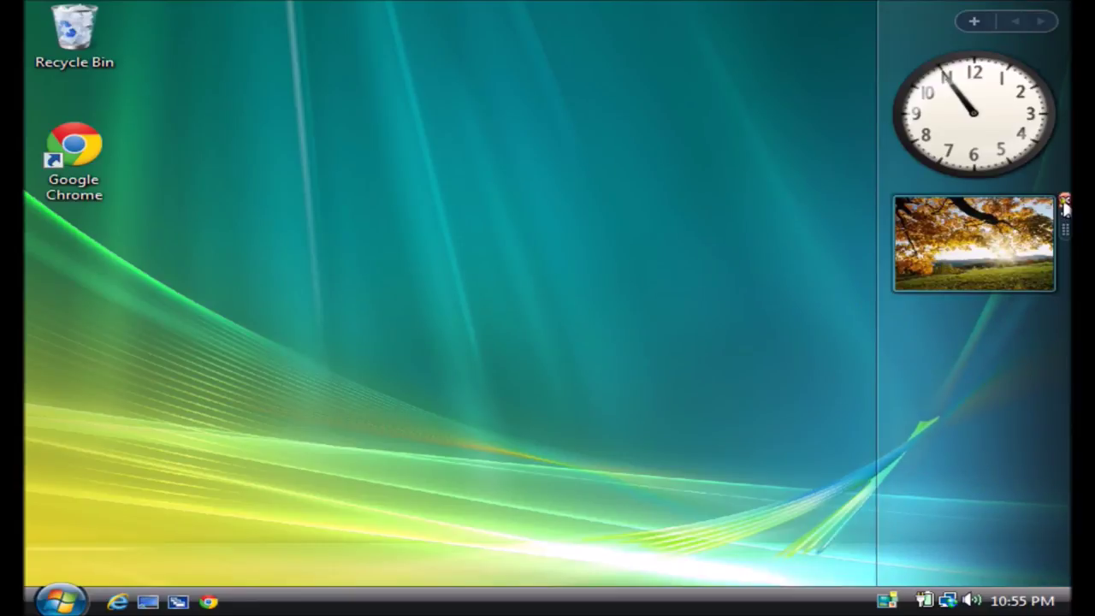
left_click(1064, 202)
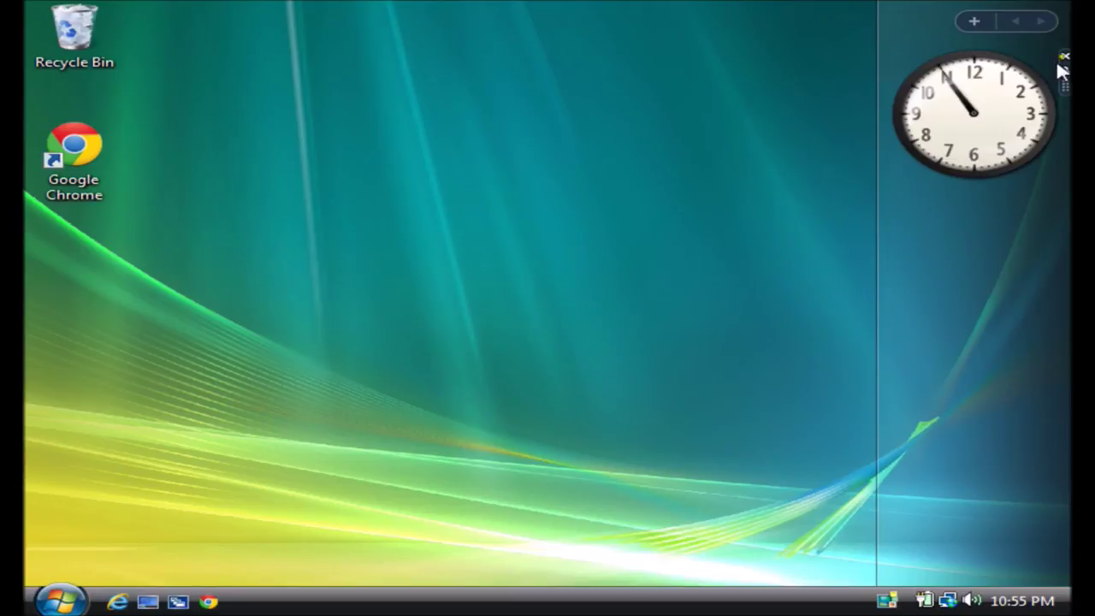
left_click(1064, 57)
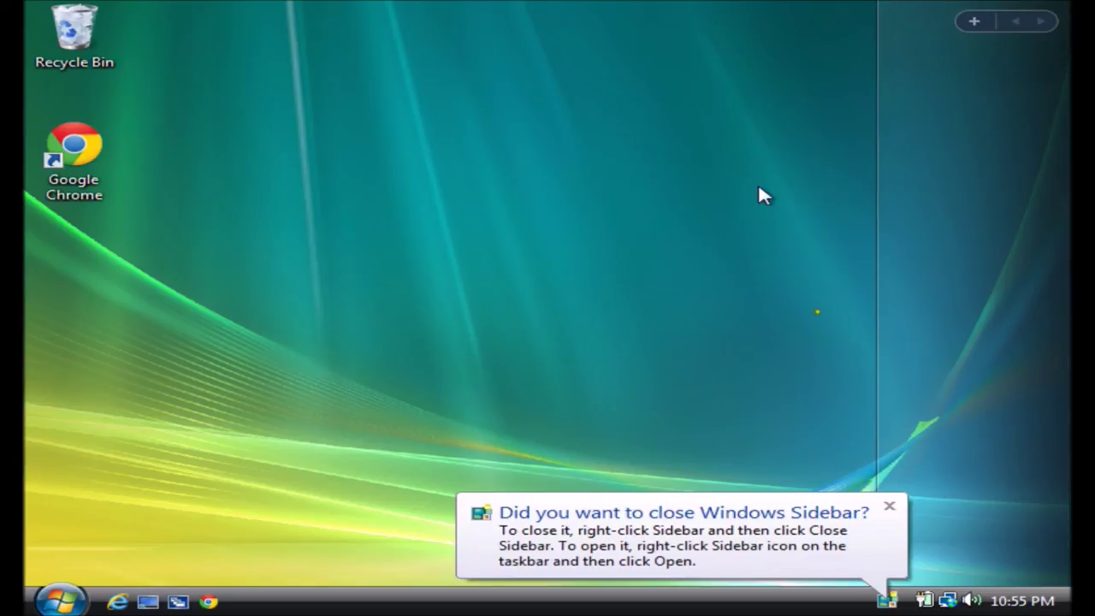
Close the empty Windows Sidebar and dismiss the notification about finding it again
right_click(954, 154)
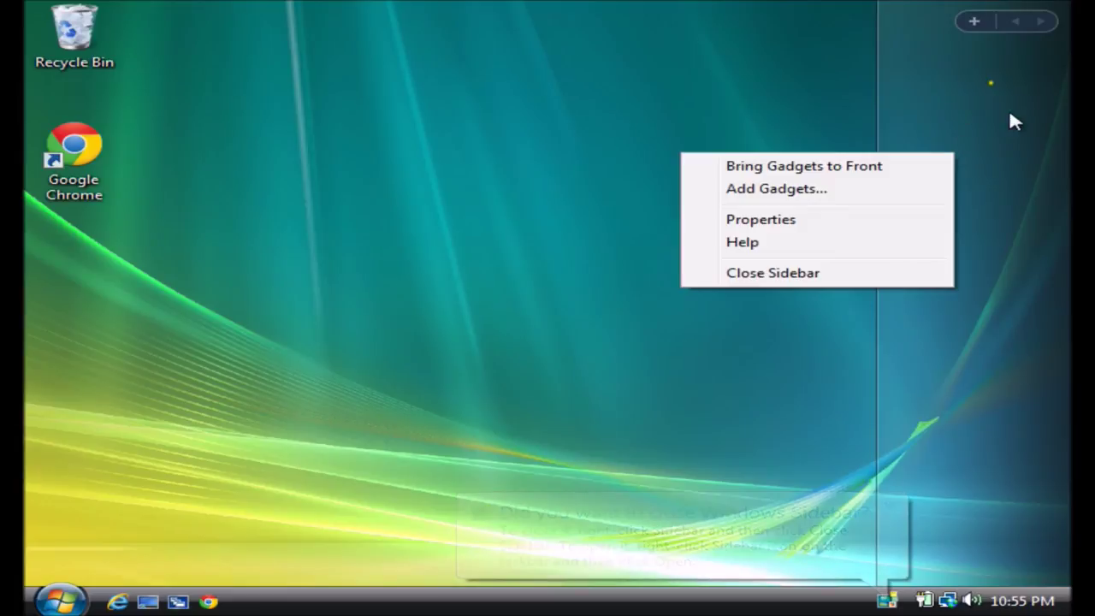
left_click(792, 273)
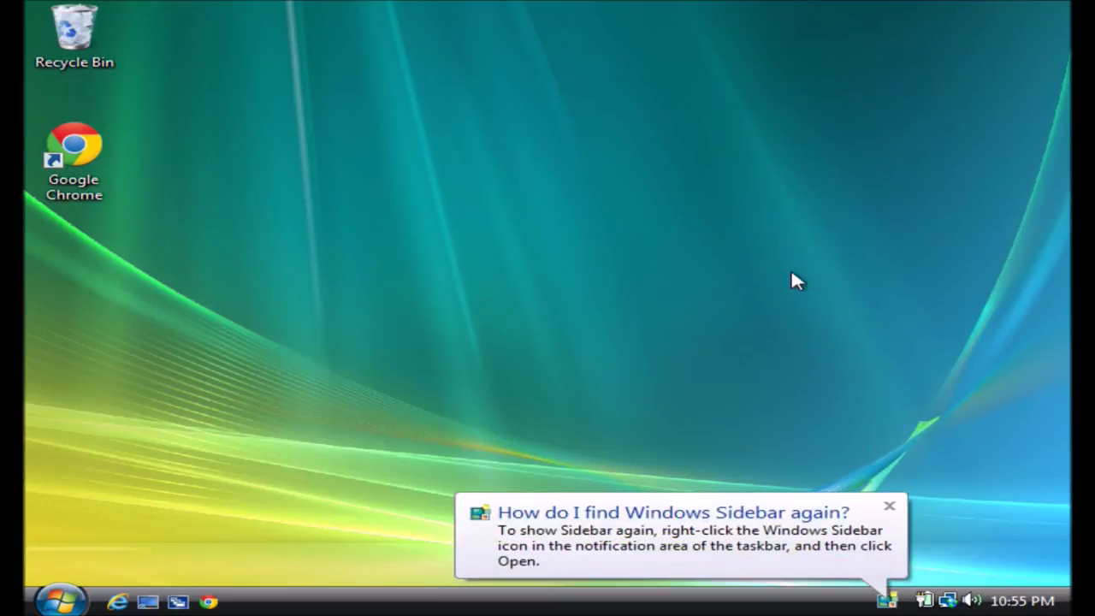
left_click(890, 510)
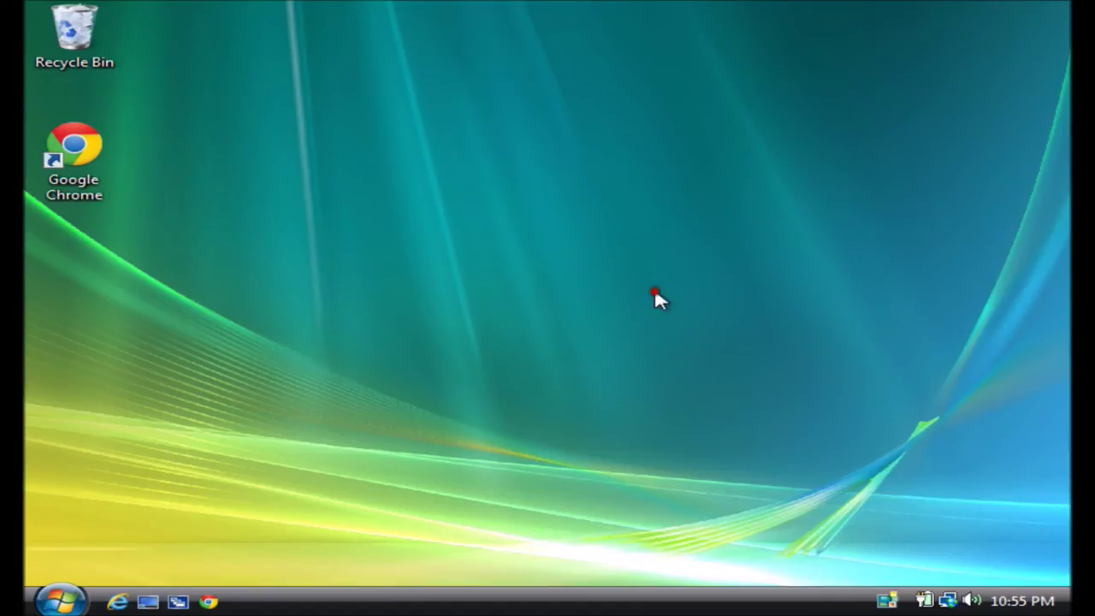